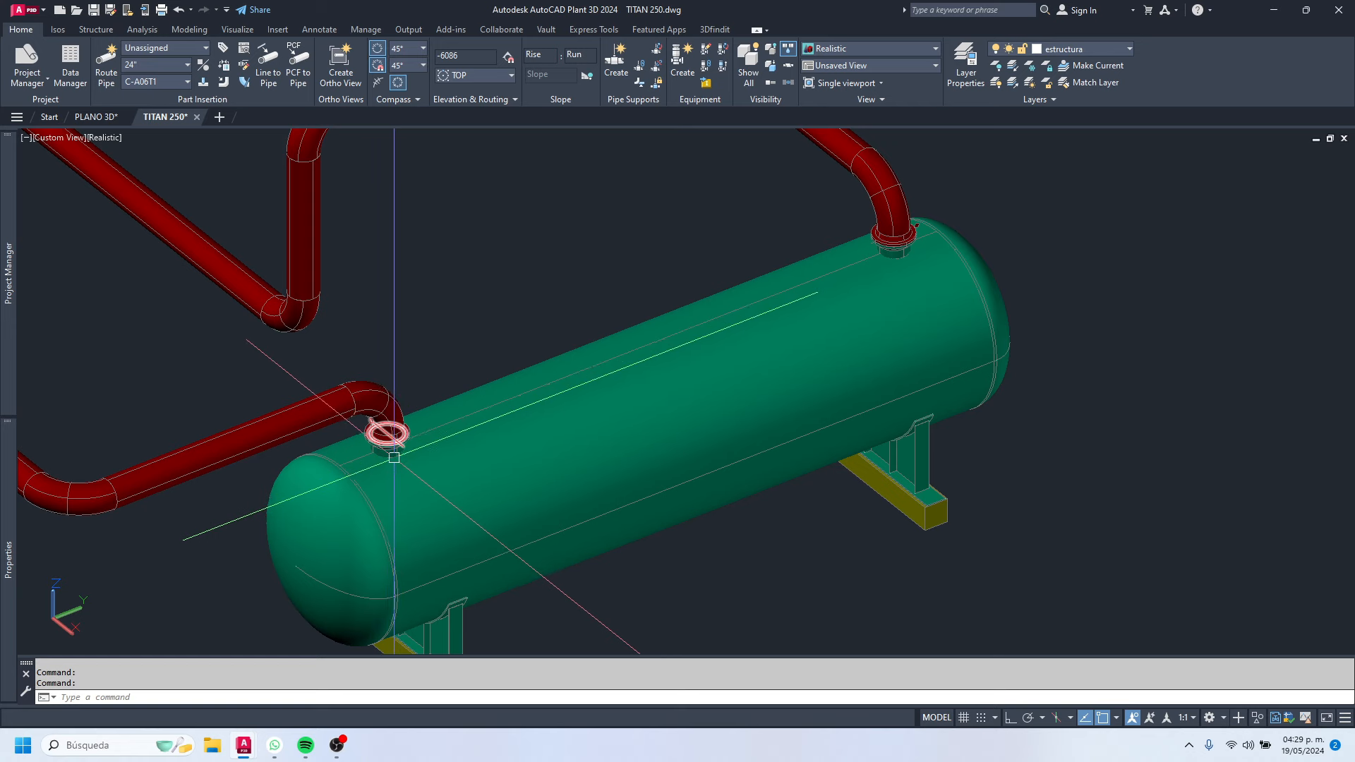
Step: Examine the green horizontal tank and the piping connected to its nozzles
click(393, 457)
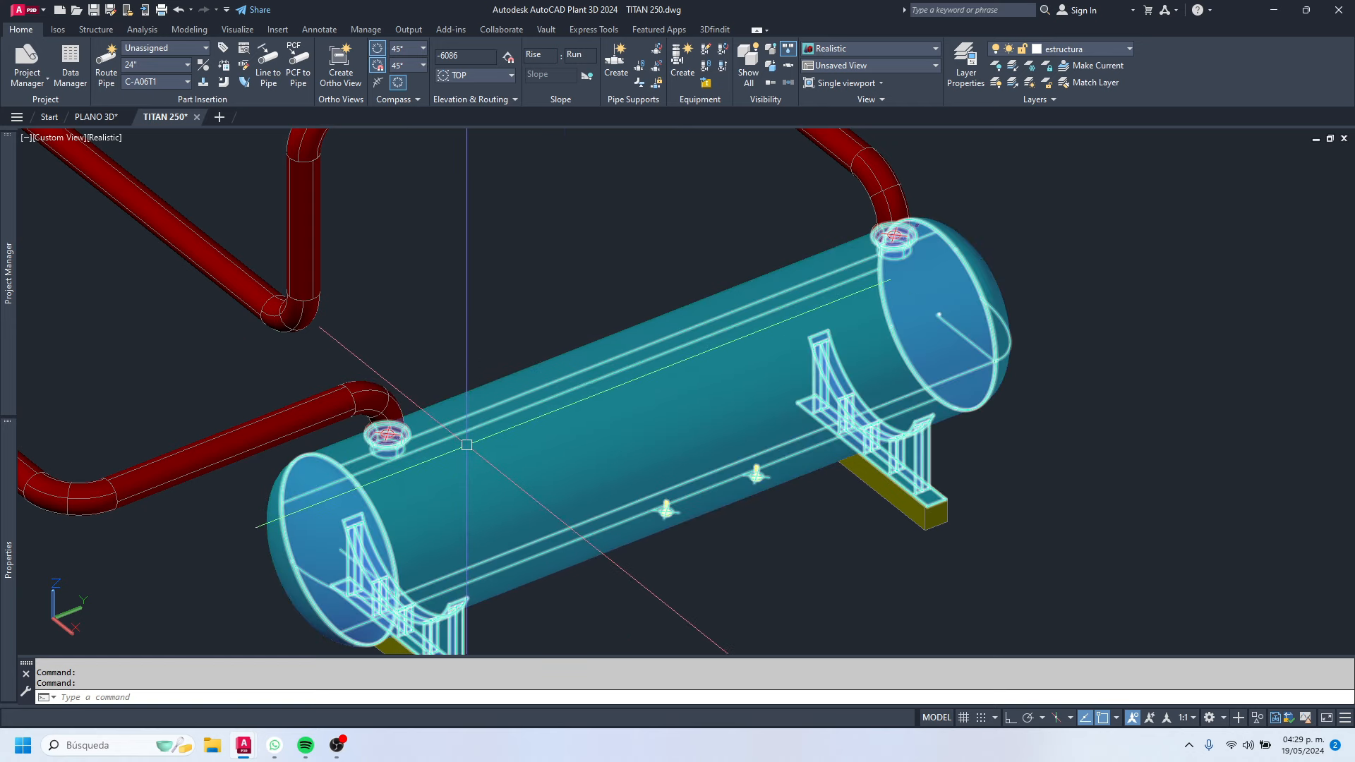
scroll(466, 444, down, 3)
scroll(546, 429, up, 4)
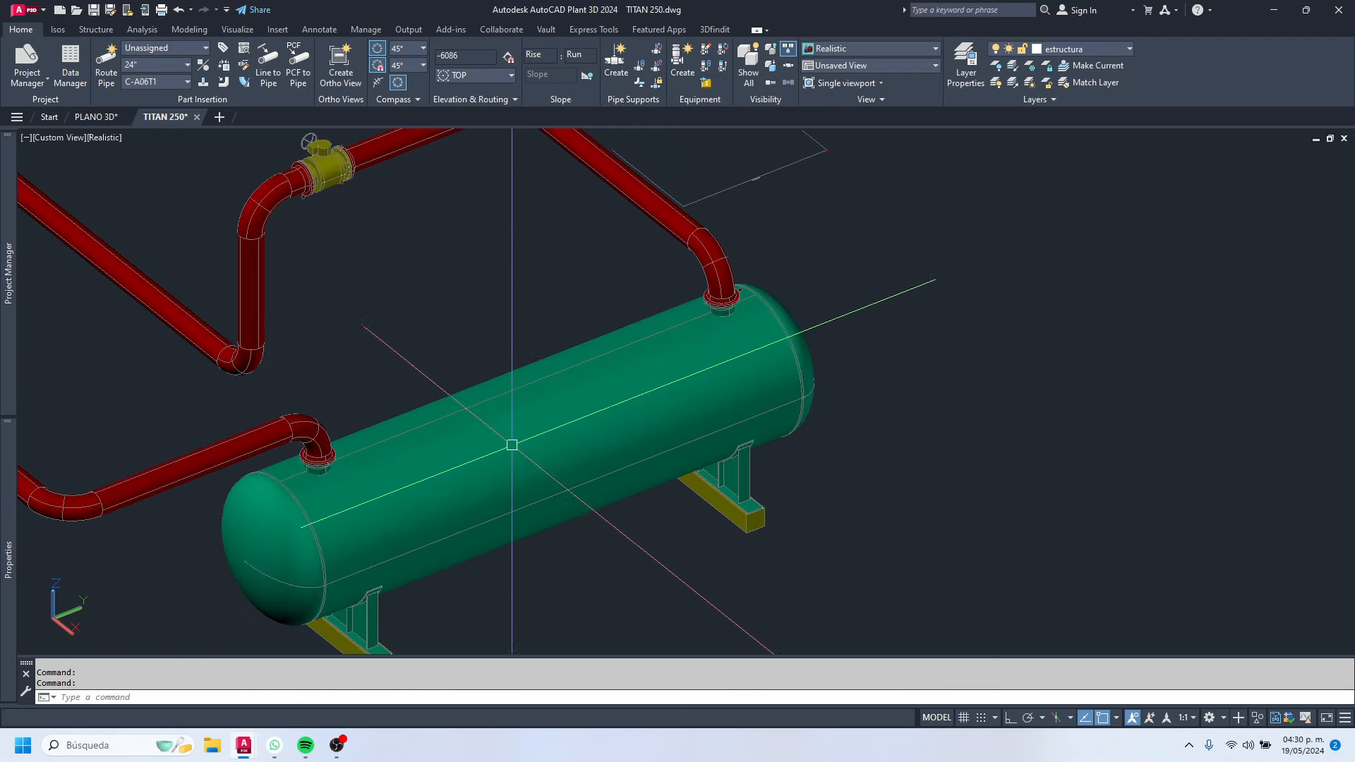
scroll(619, 415, down, 2)
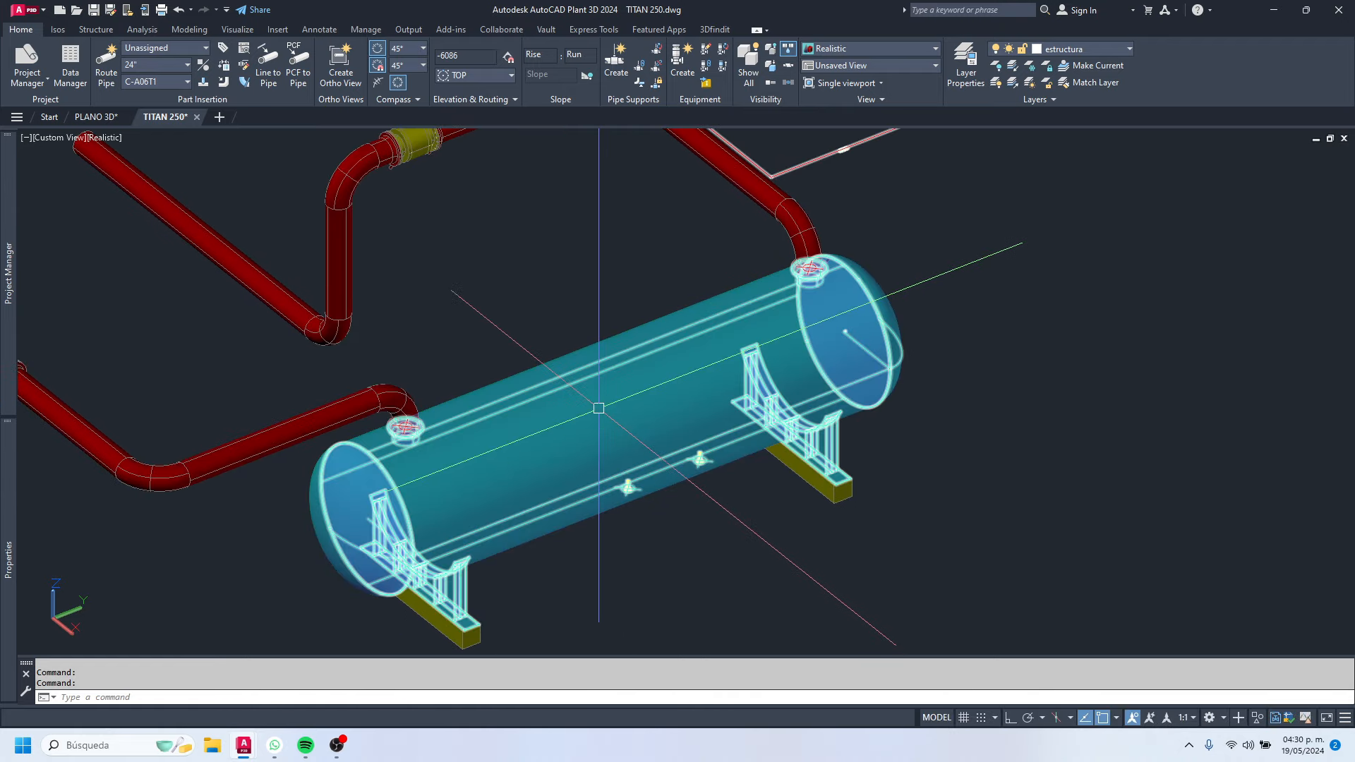
scroll(440, 361, down, 3)
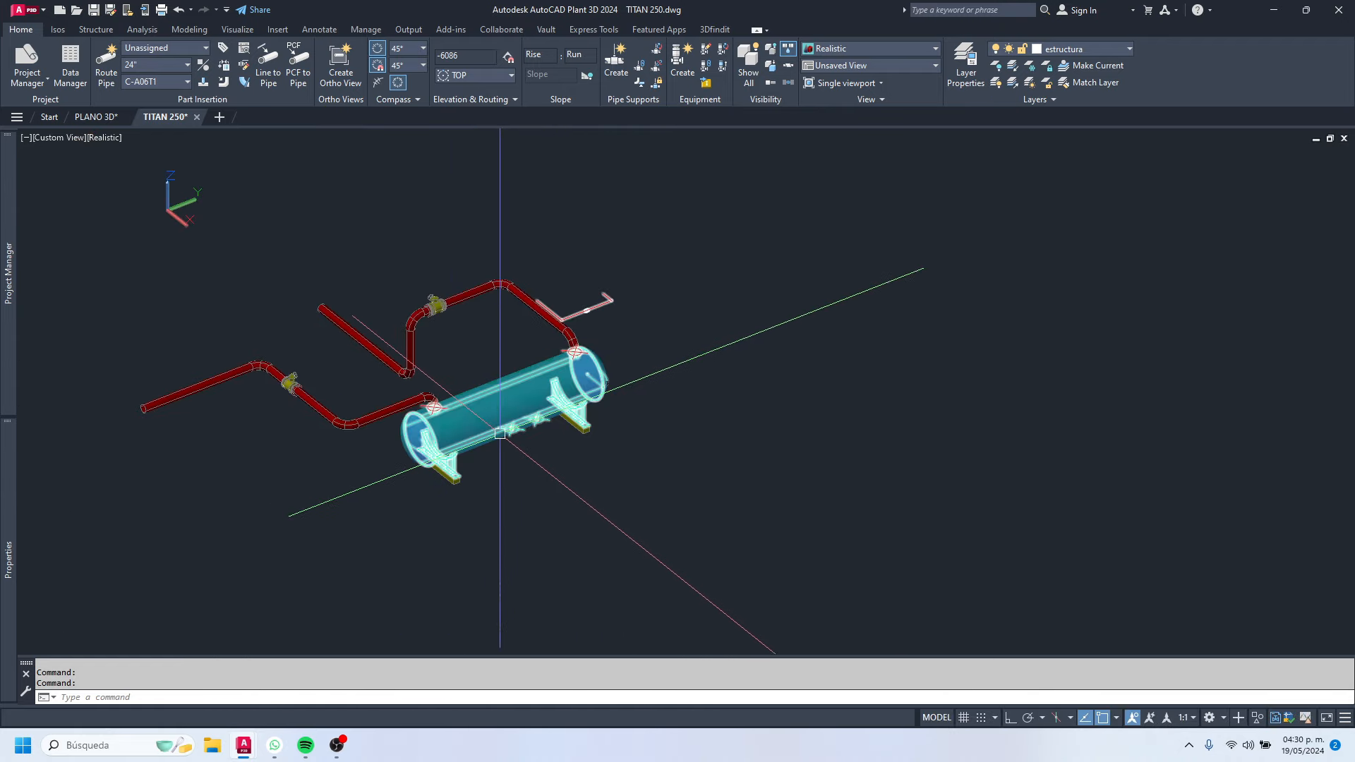
scroll(440, 361, up, 1)
scroll(487, 406, up, 2)
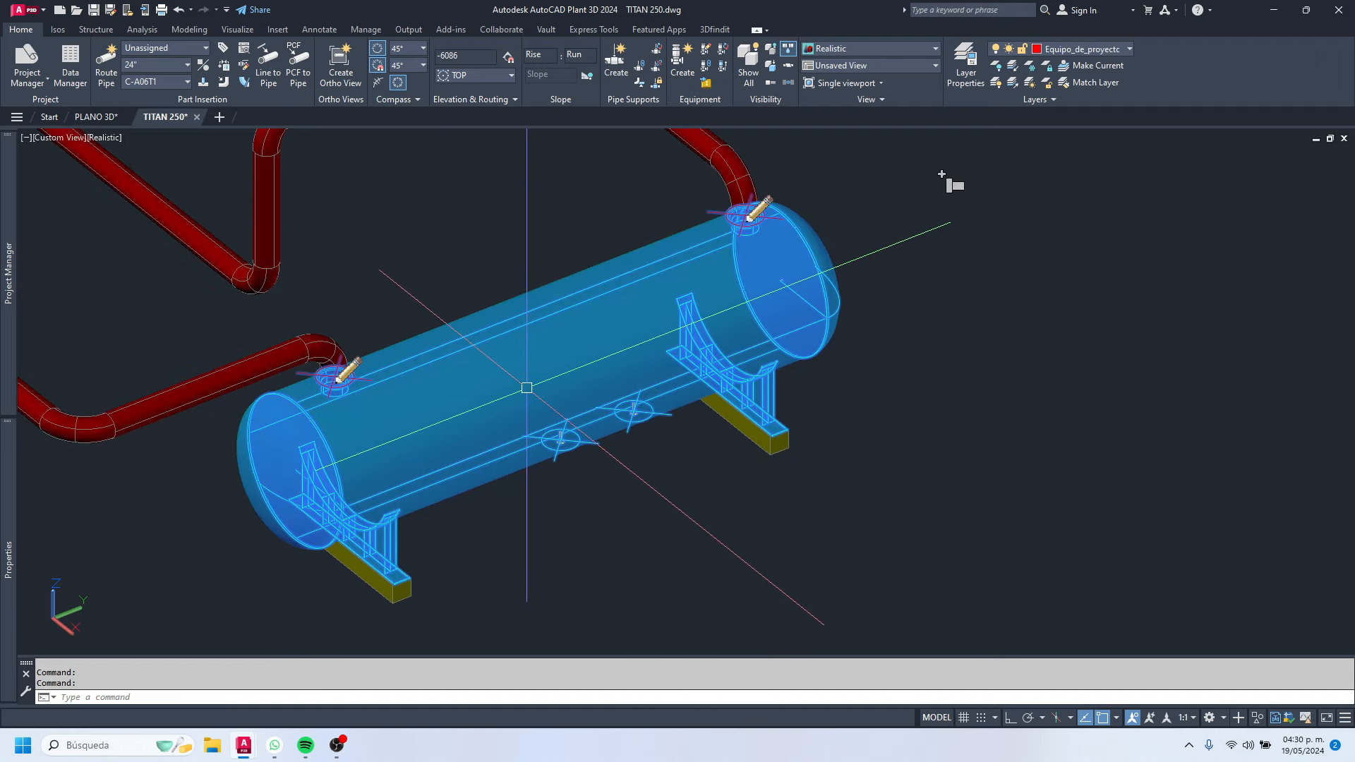
key(Escape)
key(Escape)
click(310, 342)
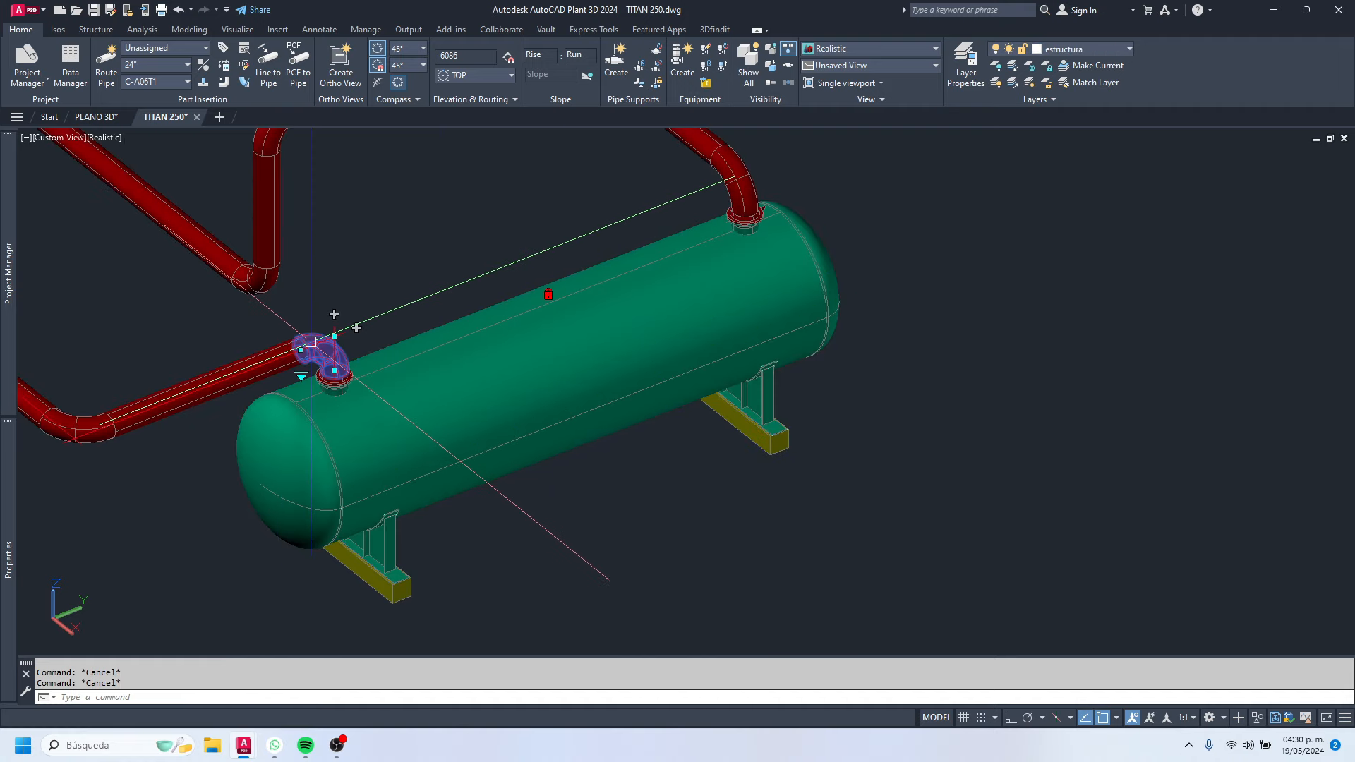
click(625, 251)
key(Escape)
Step: Copy the horizontal tank along the X axis into the empty area with Ortho on, and explode the copy
click(500, 375)
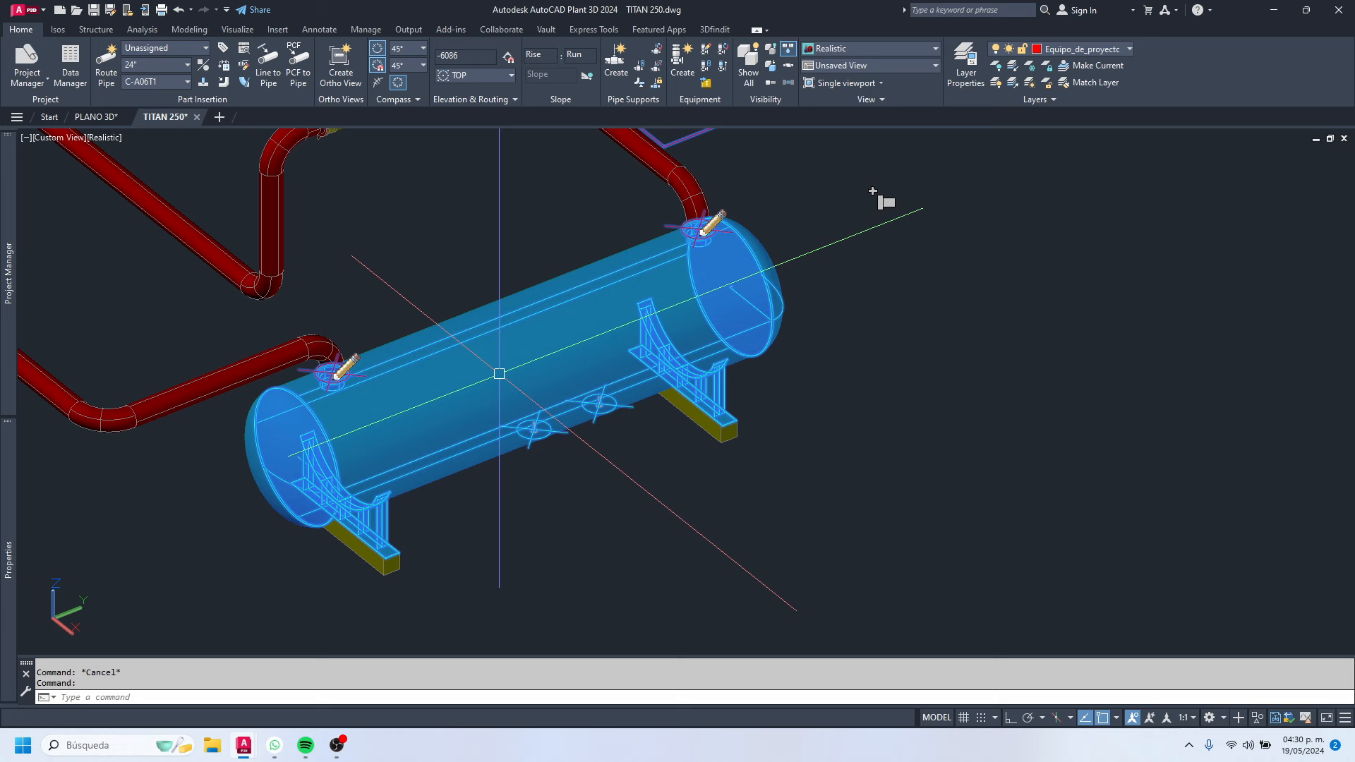
scroll(494, 370, down, 4)
text(co)
key(Return)
click(496, 372)
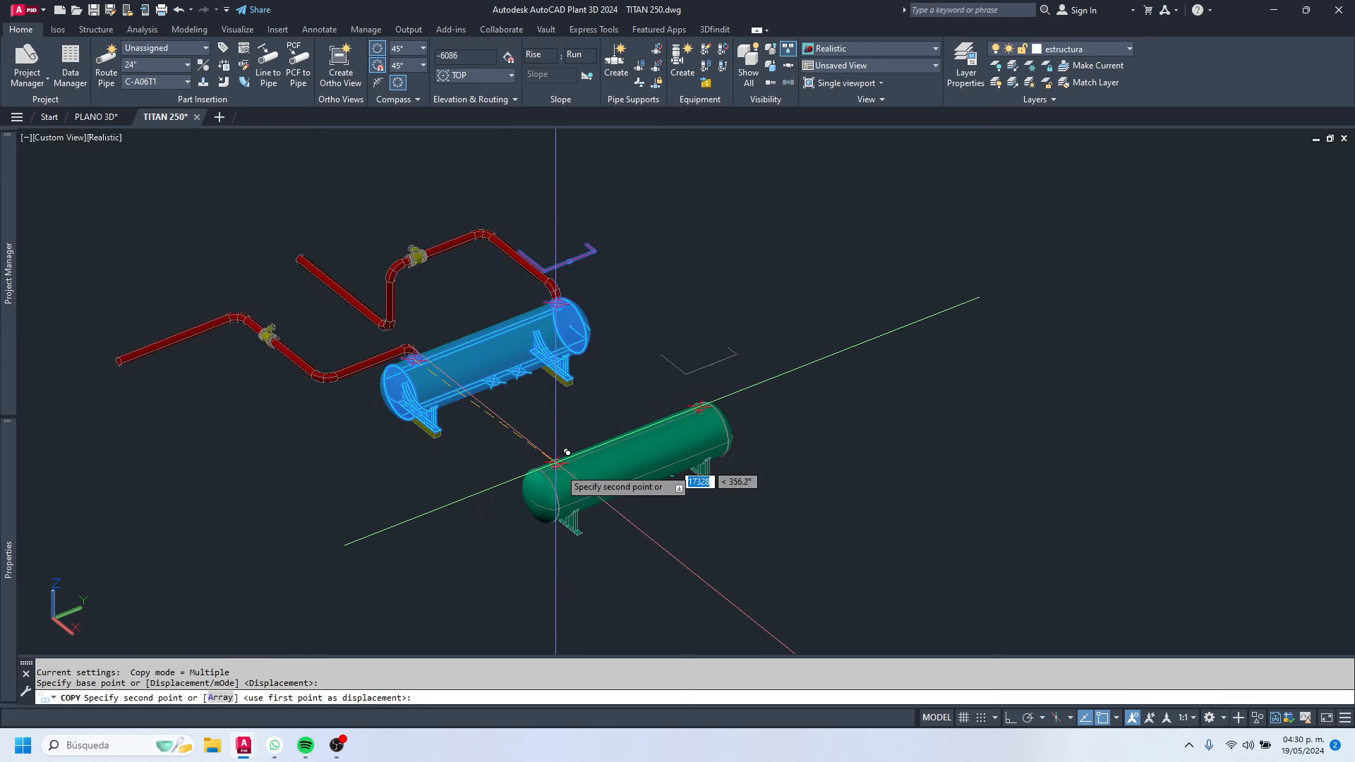
key(F8)
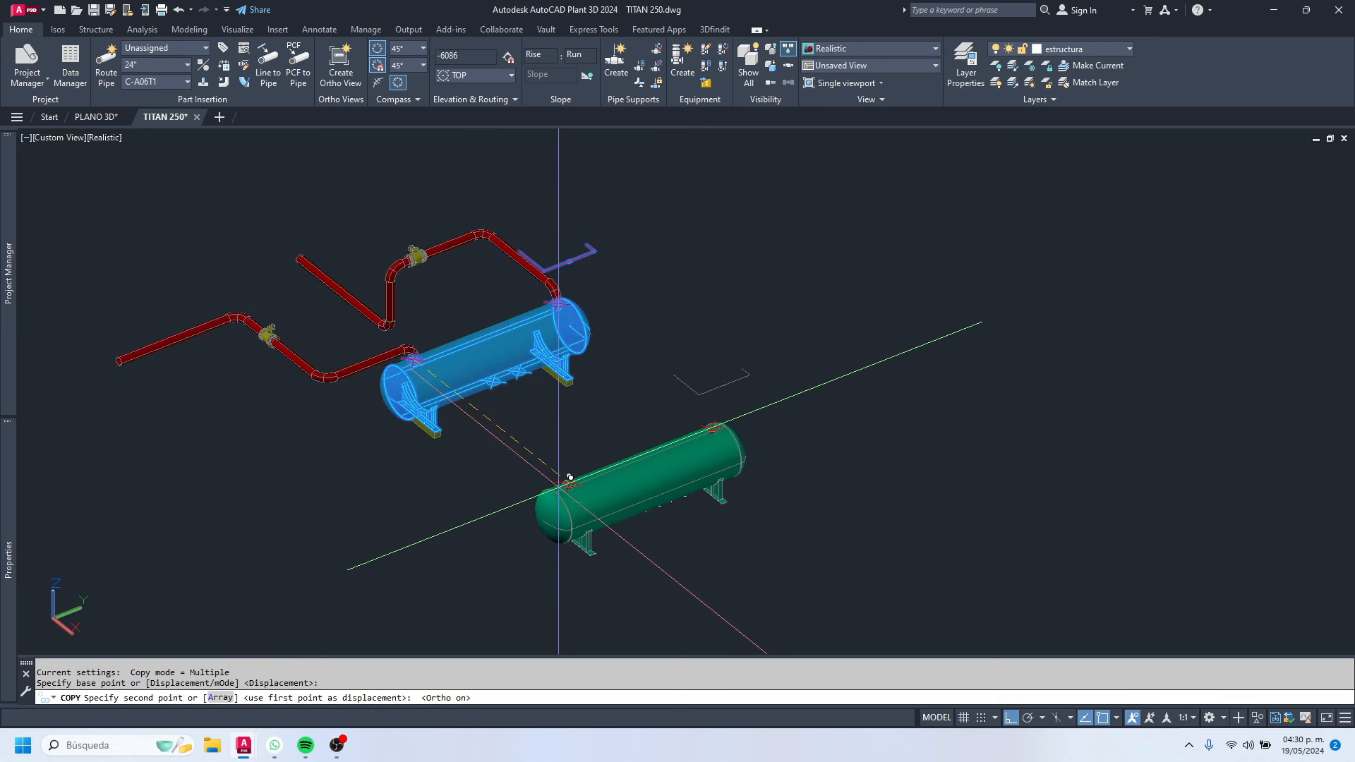
click(569, 480)
key(Escape)
scroll(638, 508, up, 3)
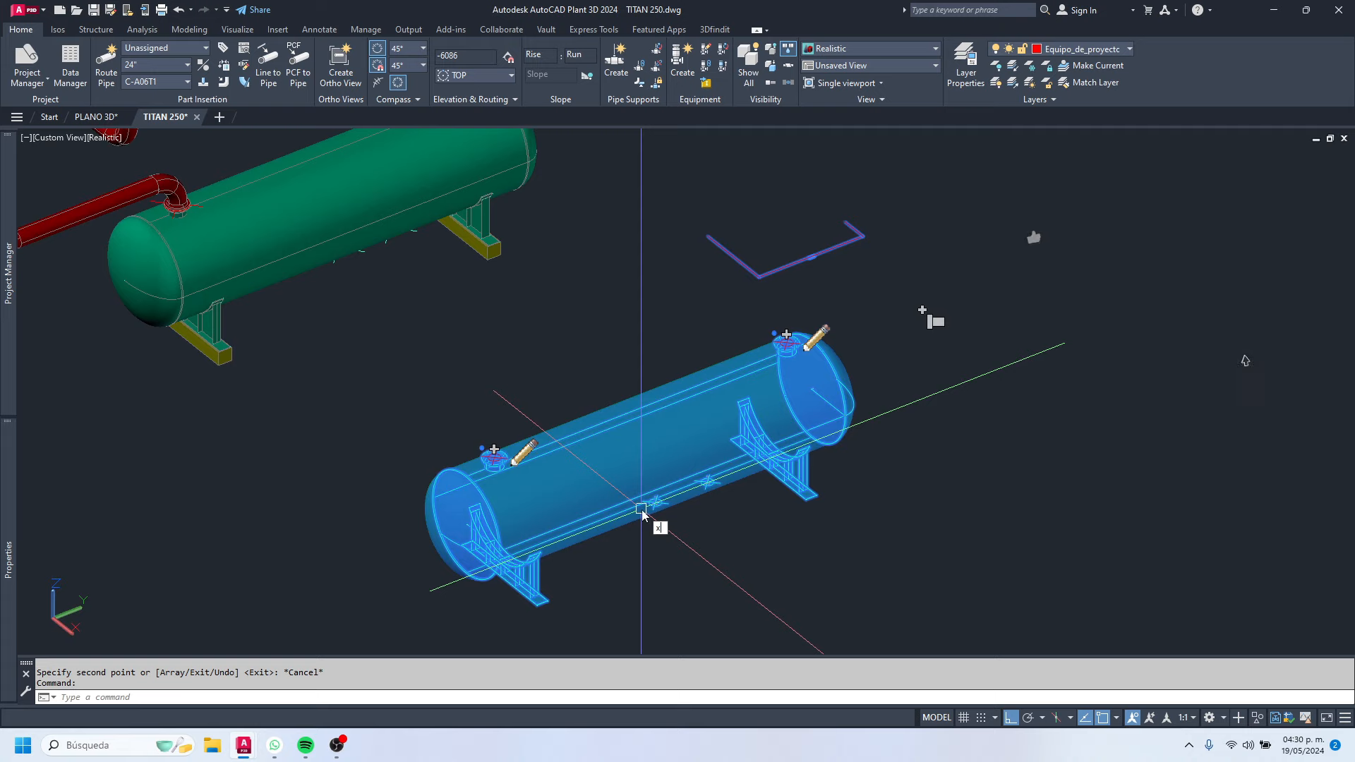
key(Return)
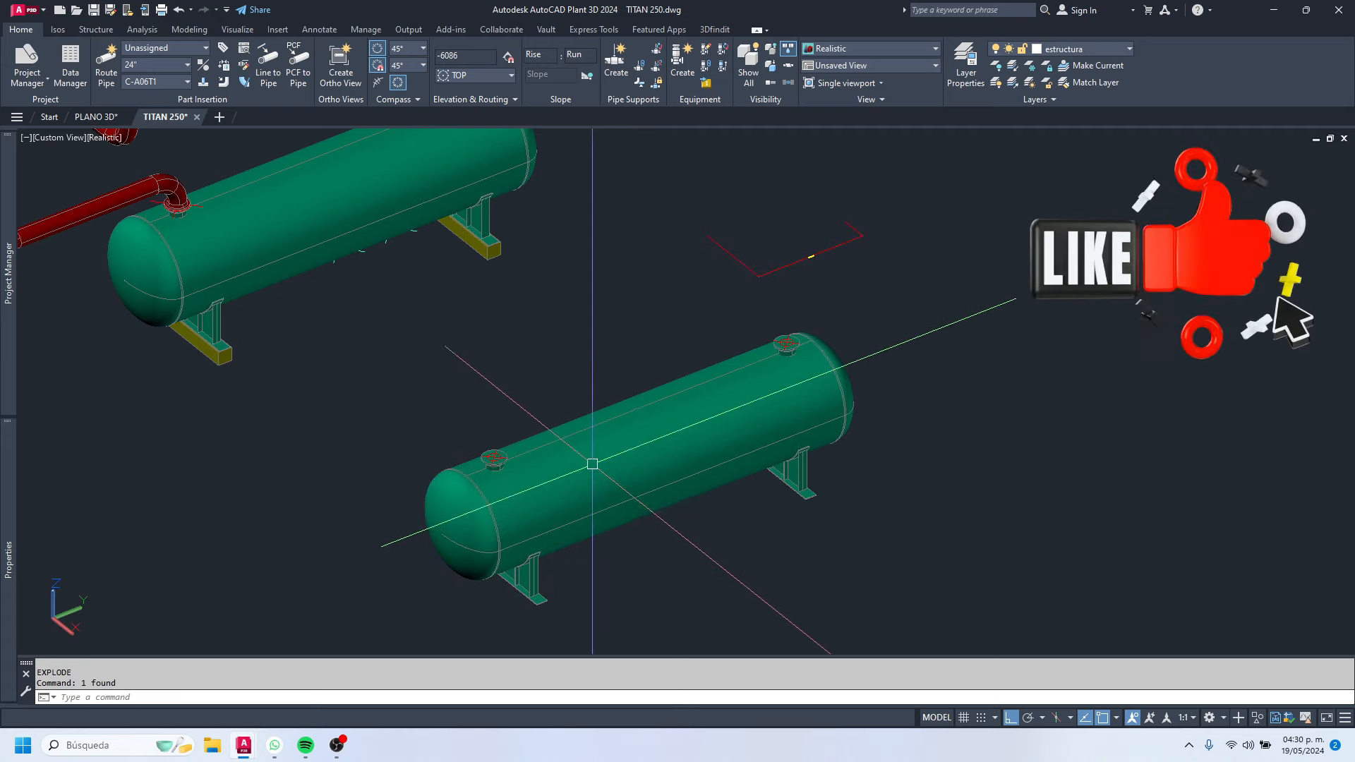
Step: Open the tank copy's block definition FA-801 in the Block Editor and show it in an isometric view
double_click(592, 464)
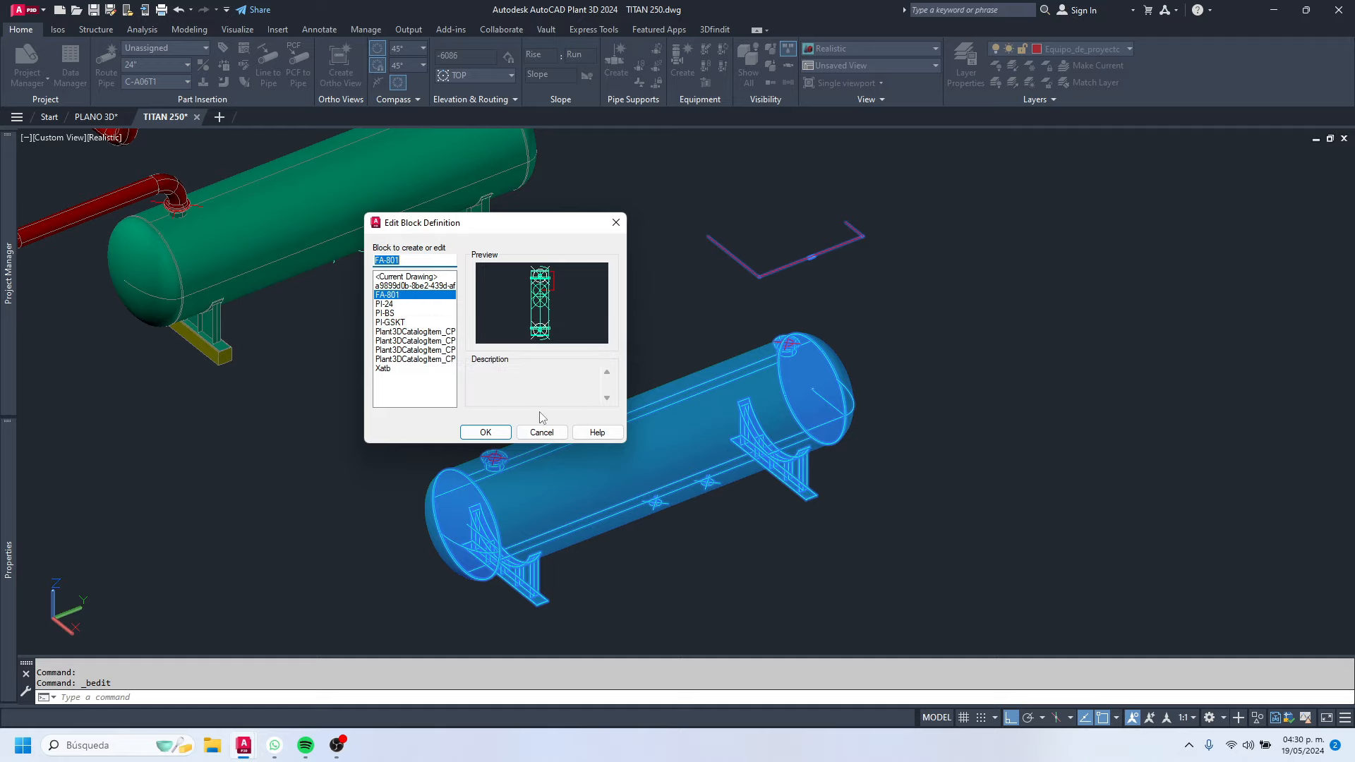
click(486, 433)
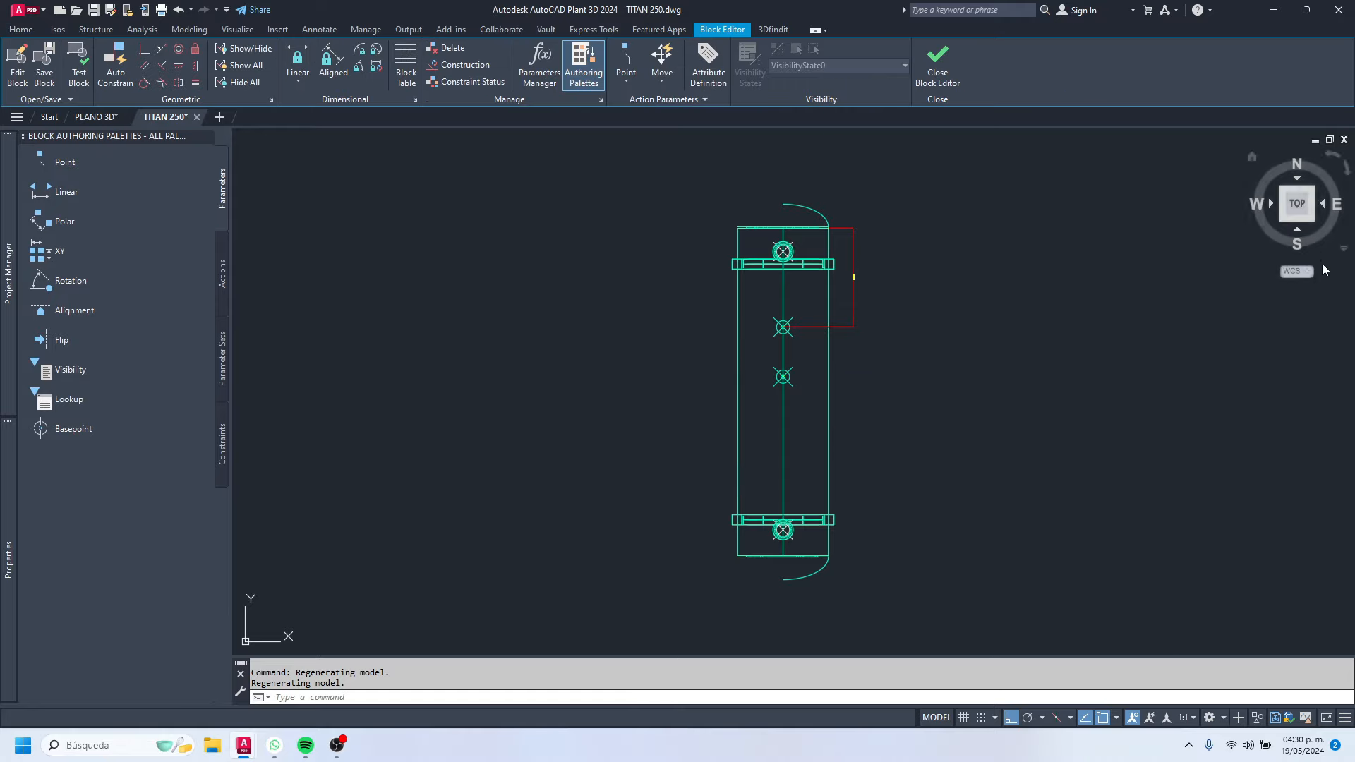
click(1312, 221)
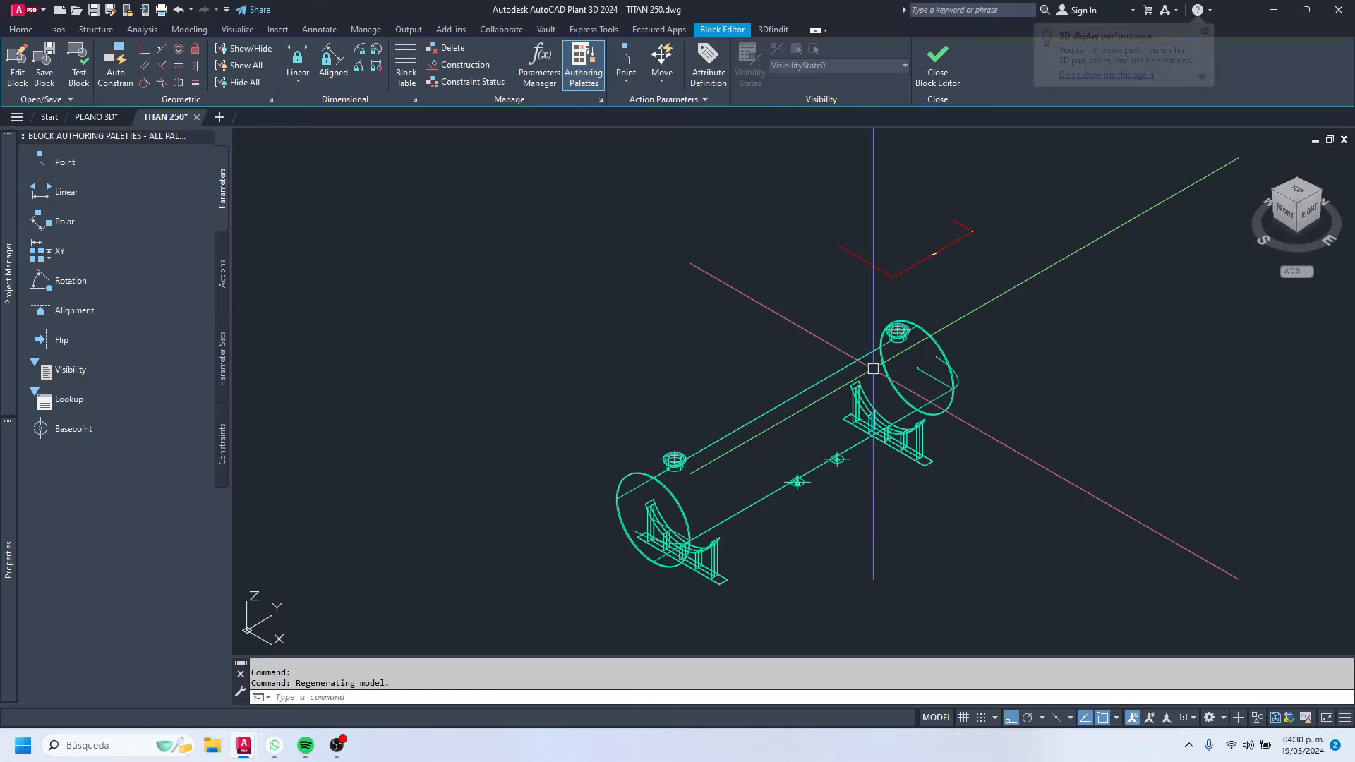
scroll(777, 408, up, 6)
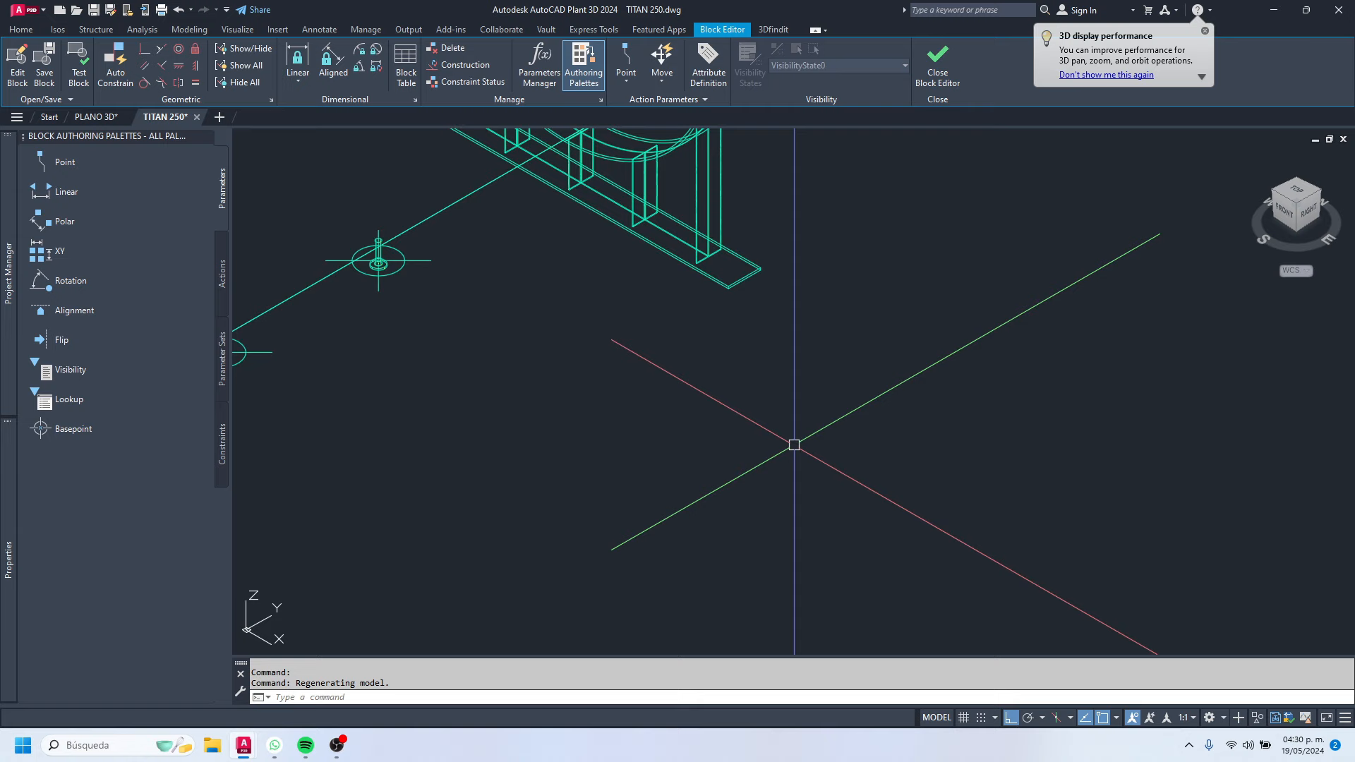
scroll(783, 430, down, 2)
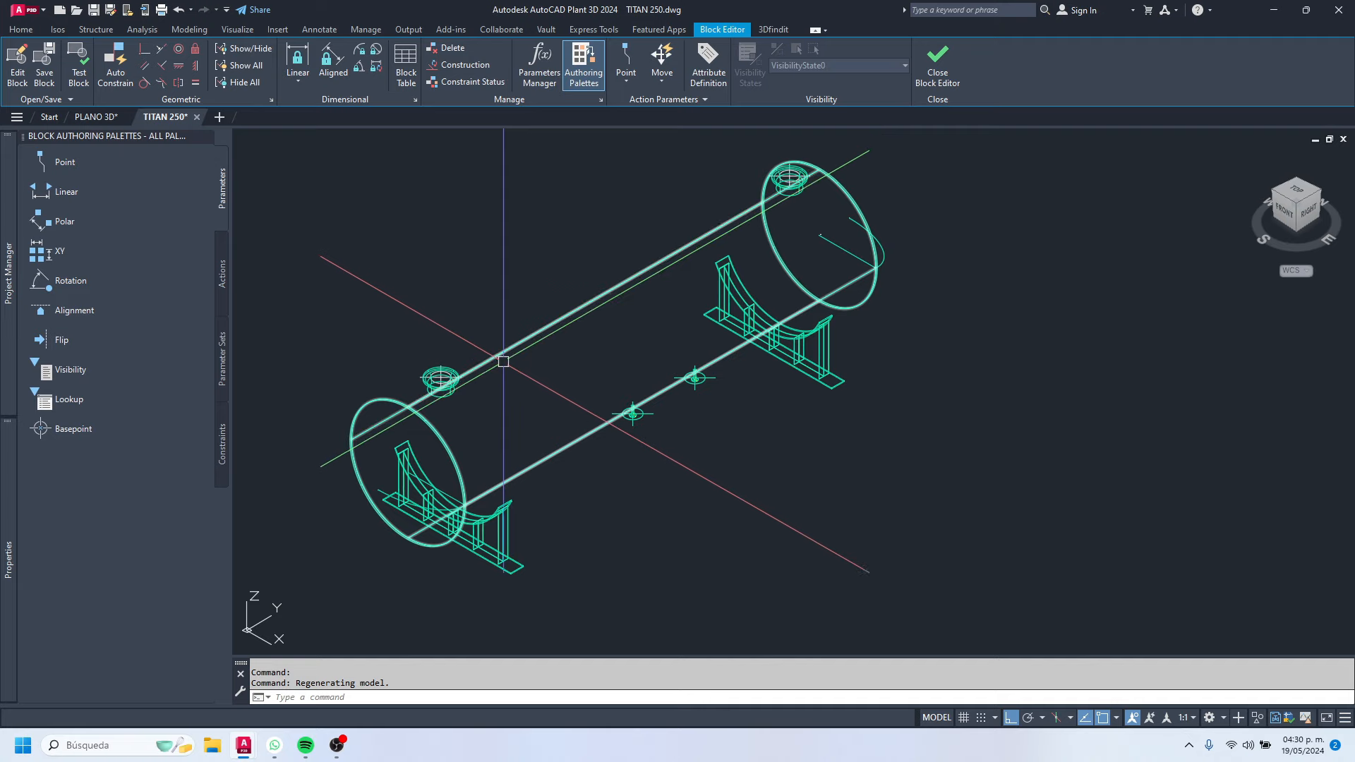
Step: Copy the large top nozzle at the tank's near end 2000 along the tank axis toward the middle
scroll(433, 381, up, 5)
click(369, 289)
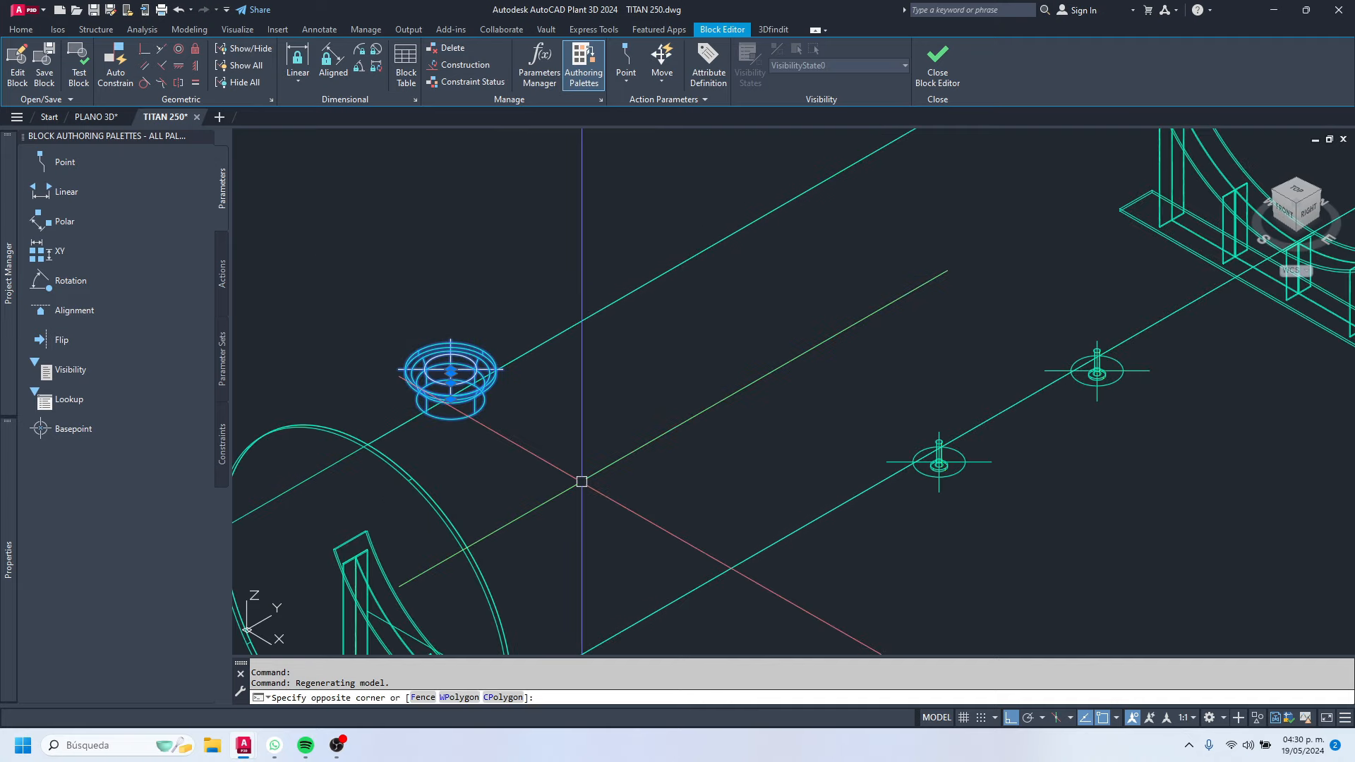
click(582, 481)
text(co)
key(Return)
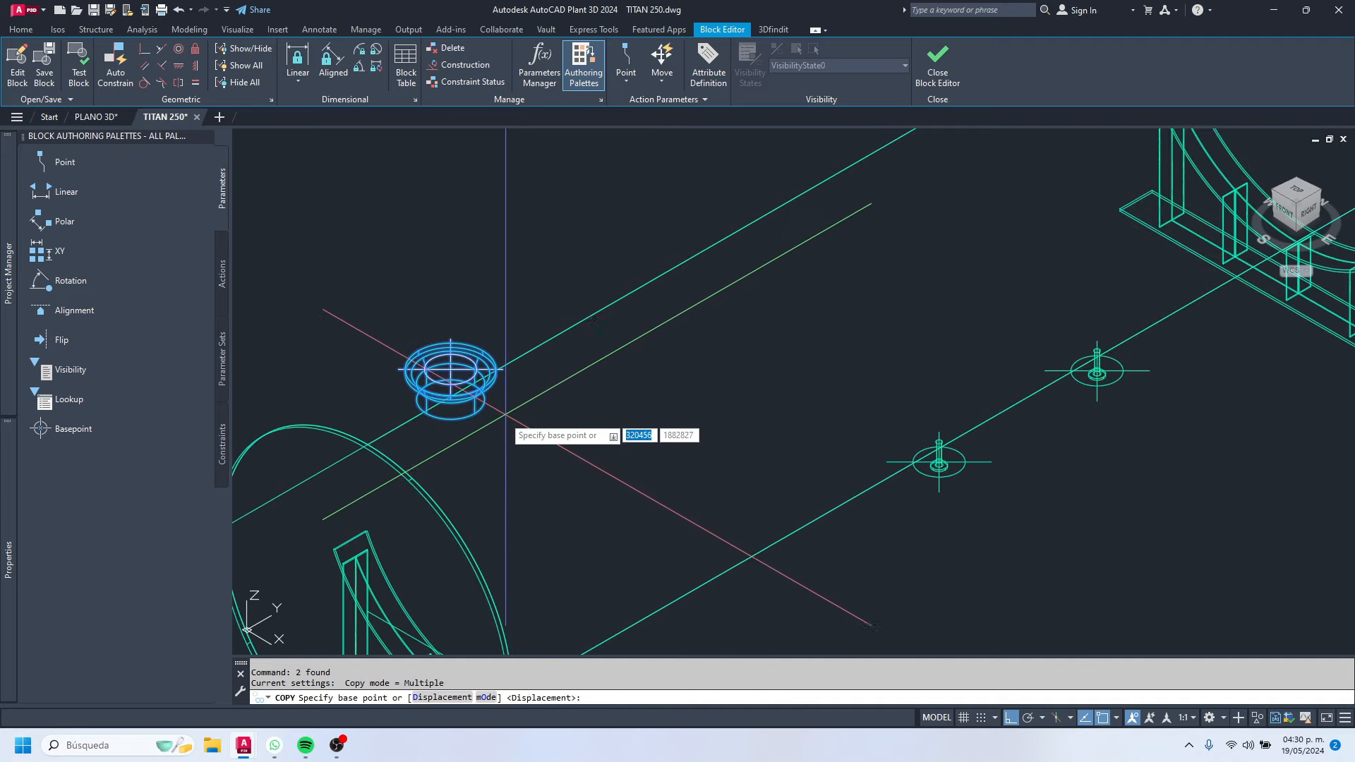
click(465, 452)
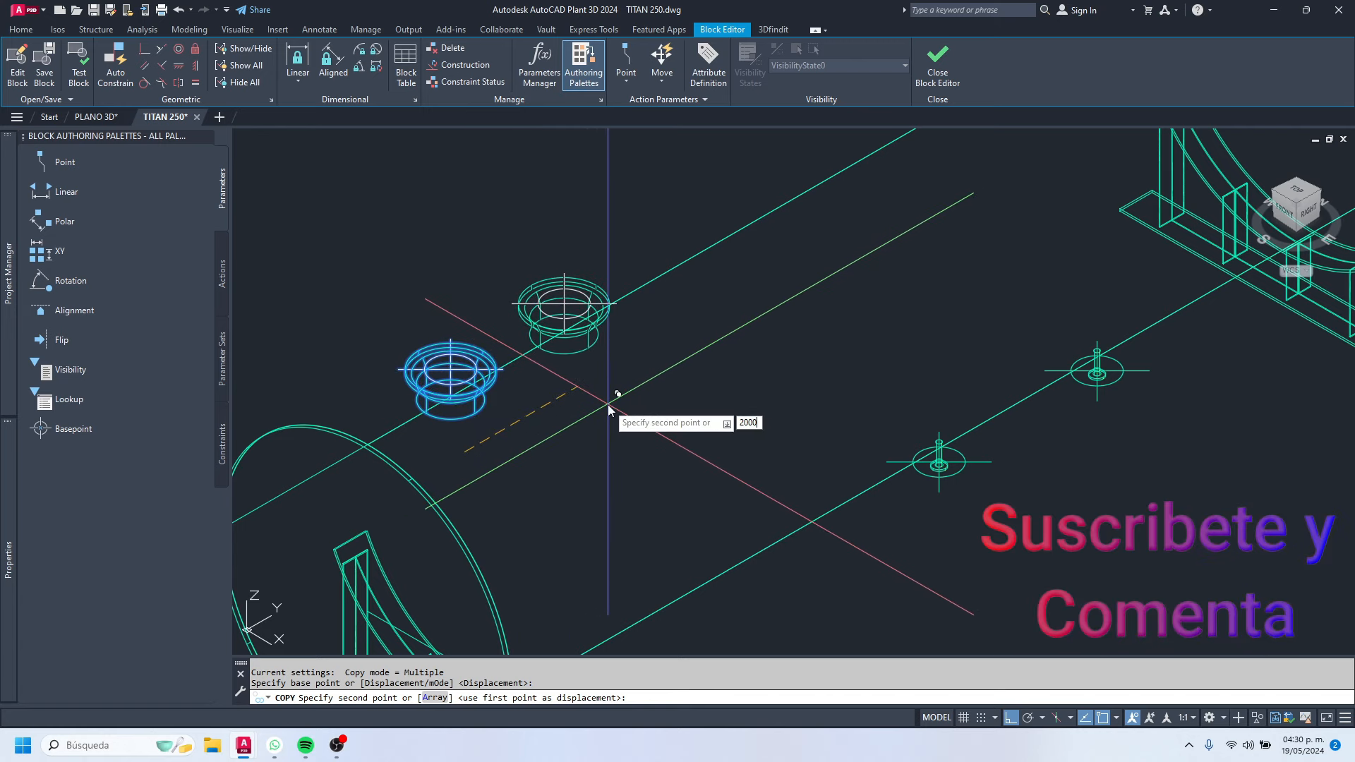
key(Return)
key(Escape)
key(Escape)
scroll(594, 385, down, 4)
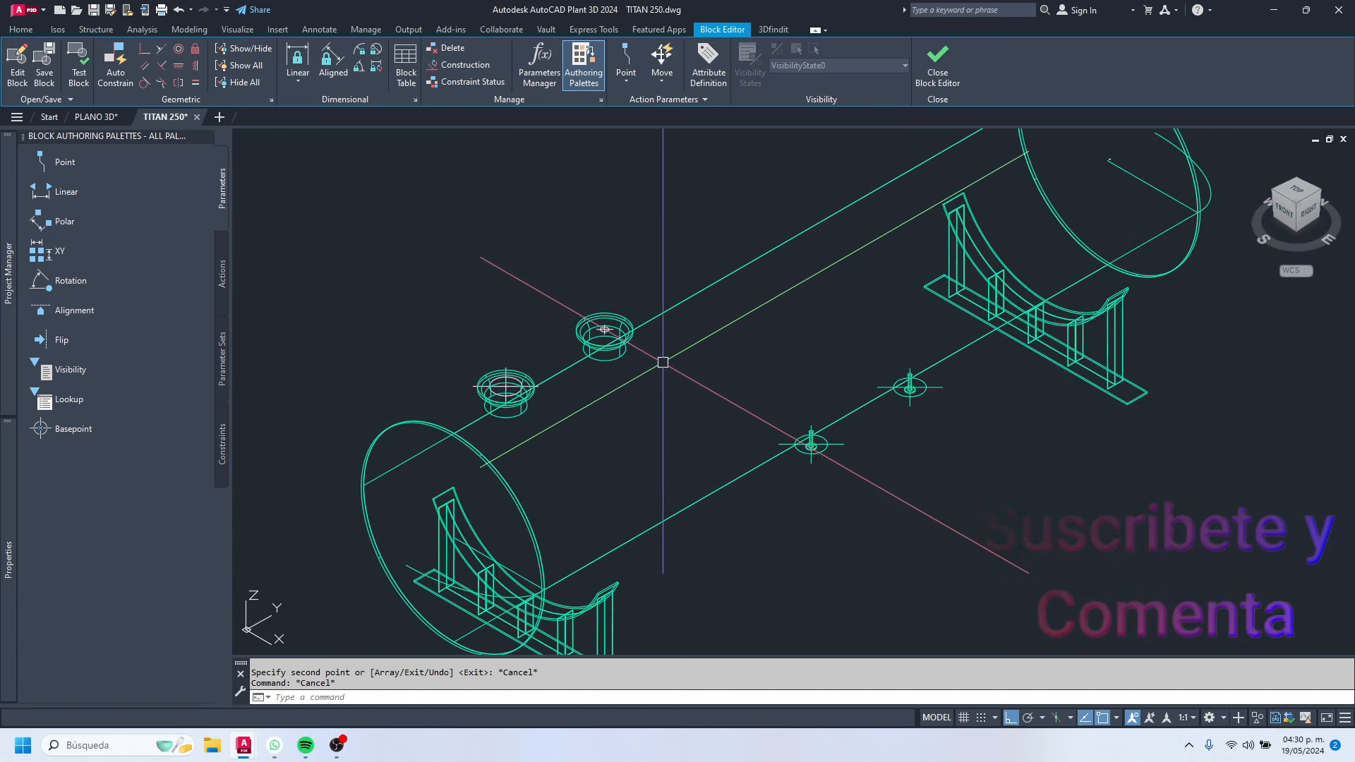
Step: Copy the small lower nozzle nearest the tank's near end 2000 along the tank axis toward that end
scroll(472, 386, down, 2)
middle_drag(585, 448, 643, 341)
key(Escape)
middle_drag(704, 378, 690, 412)
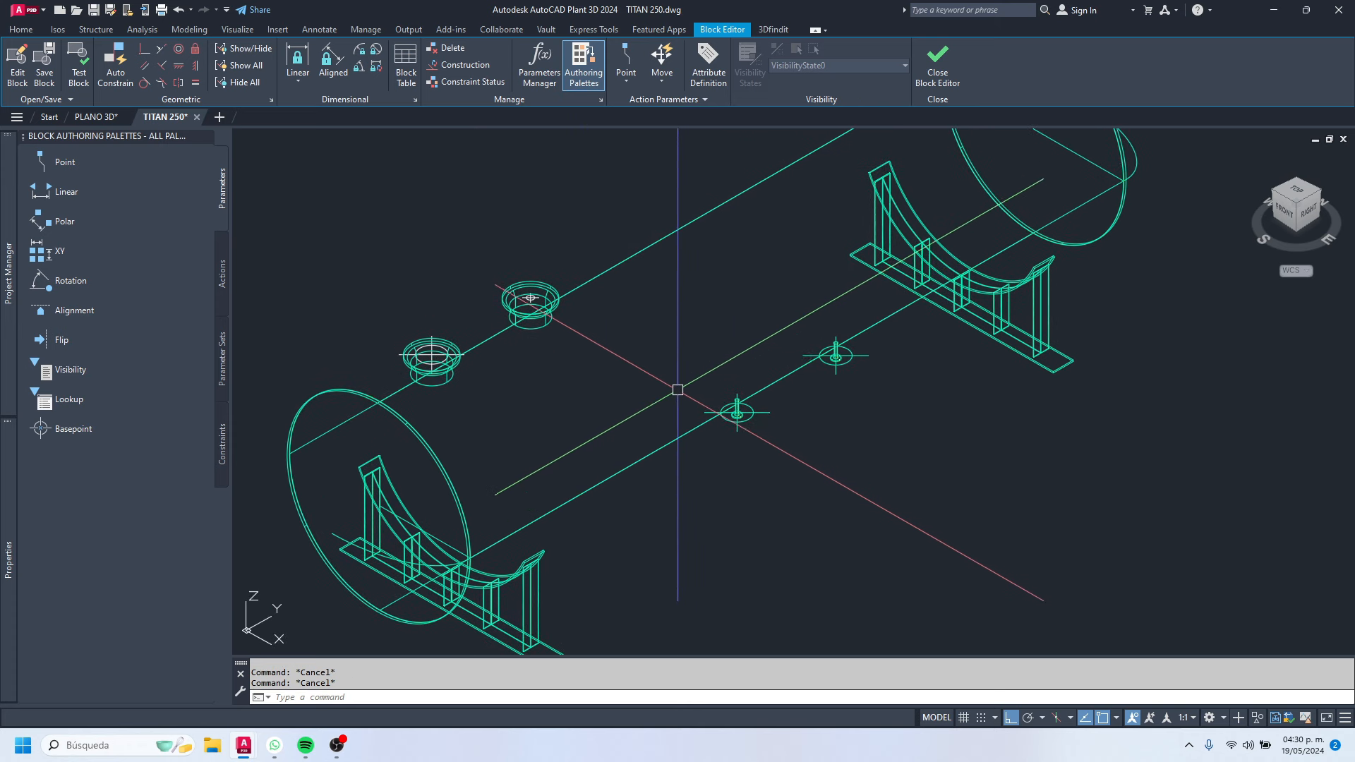
click(676, 362)
click(799, 483)
key(space)
click(861, 414)
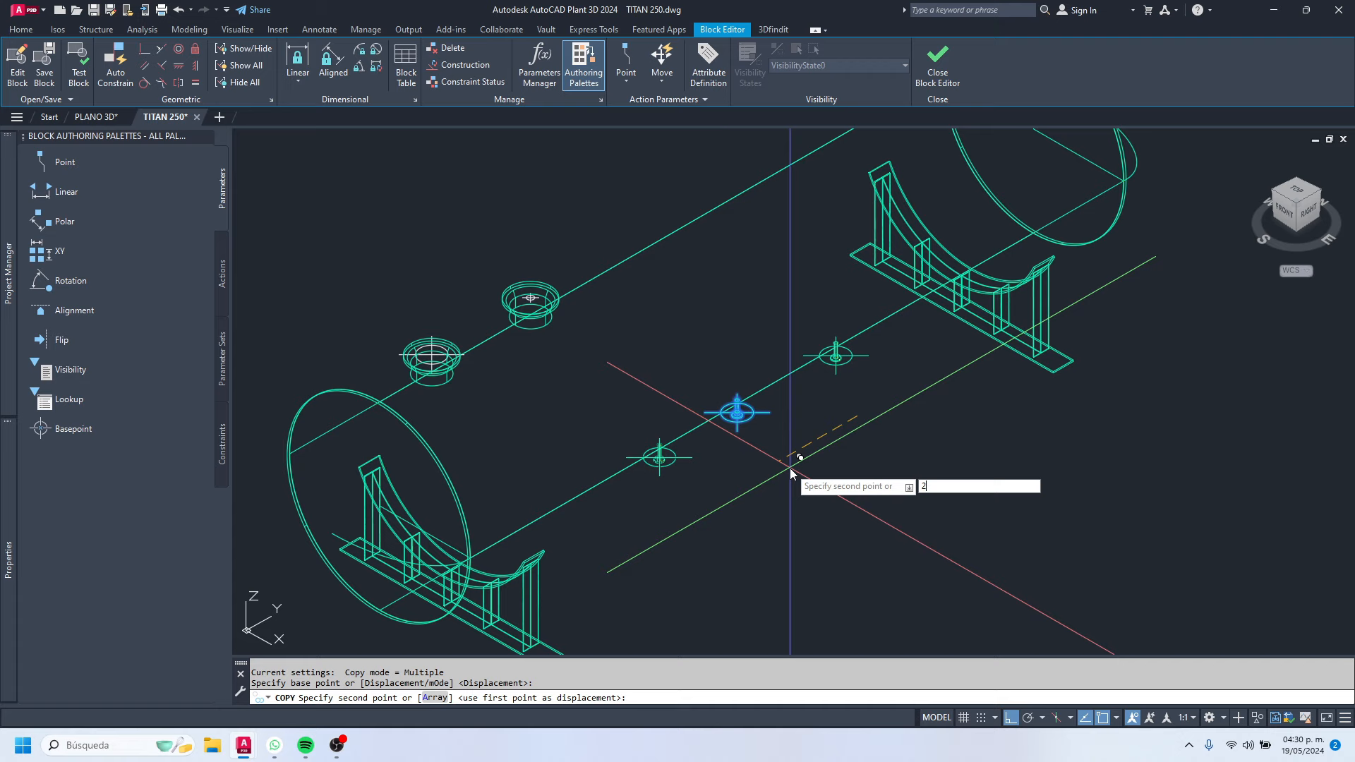
text(2000)
key(Return)
key(Escape)
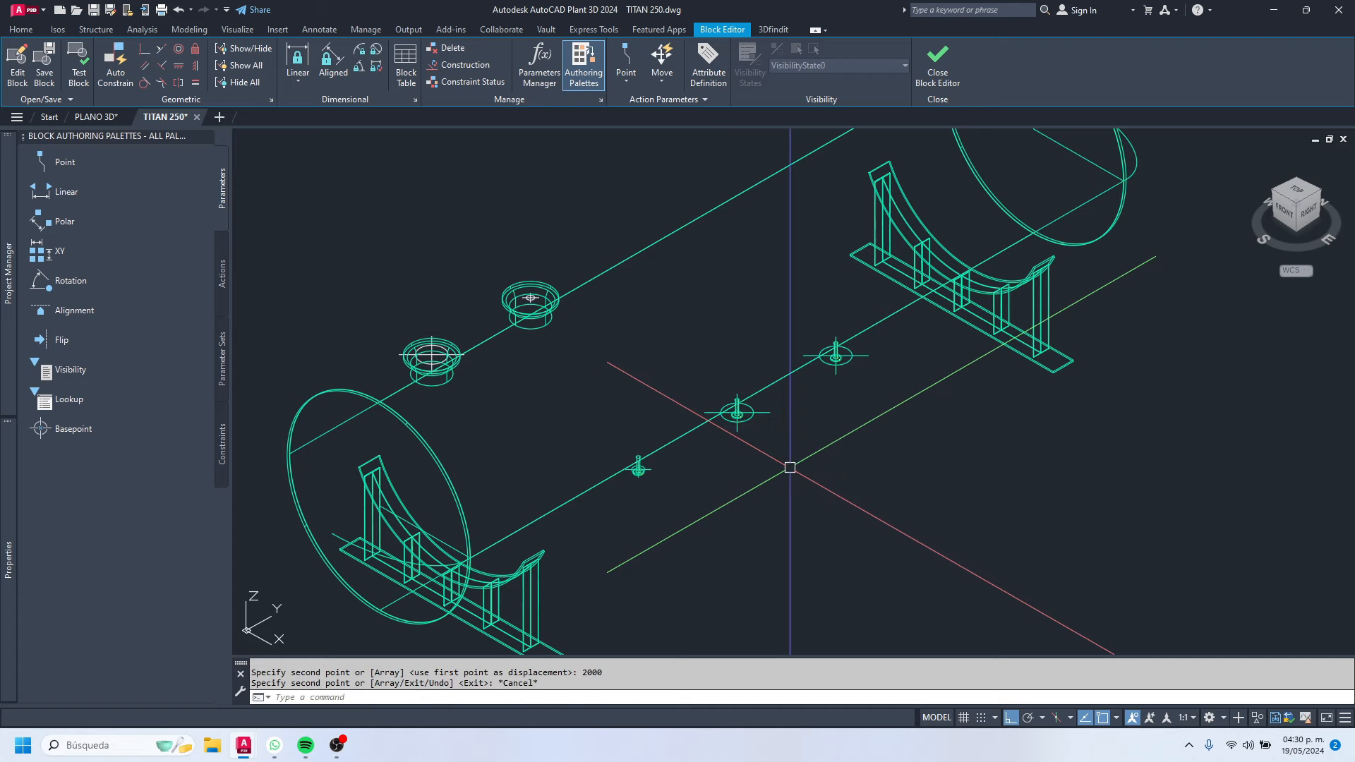
Step: Close the Block Editor and save the nozzle changes to all references of the tank block
click(928, 67)
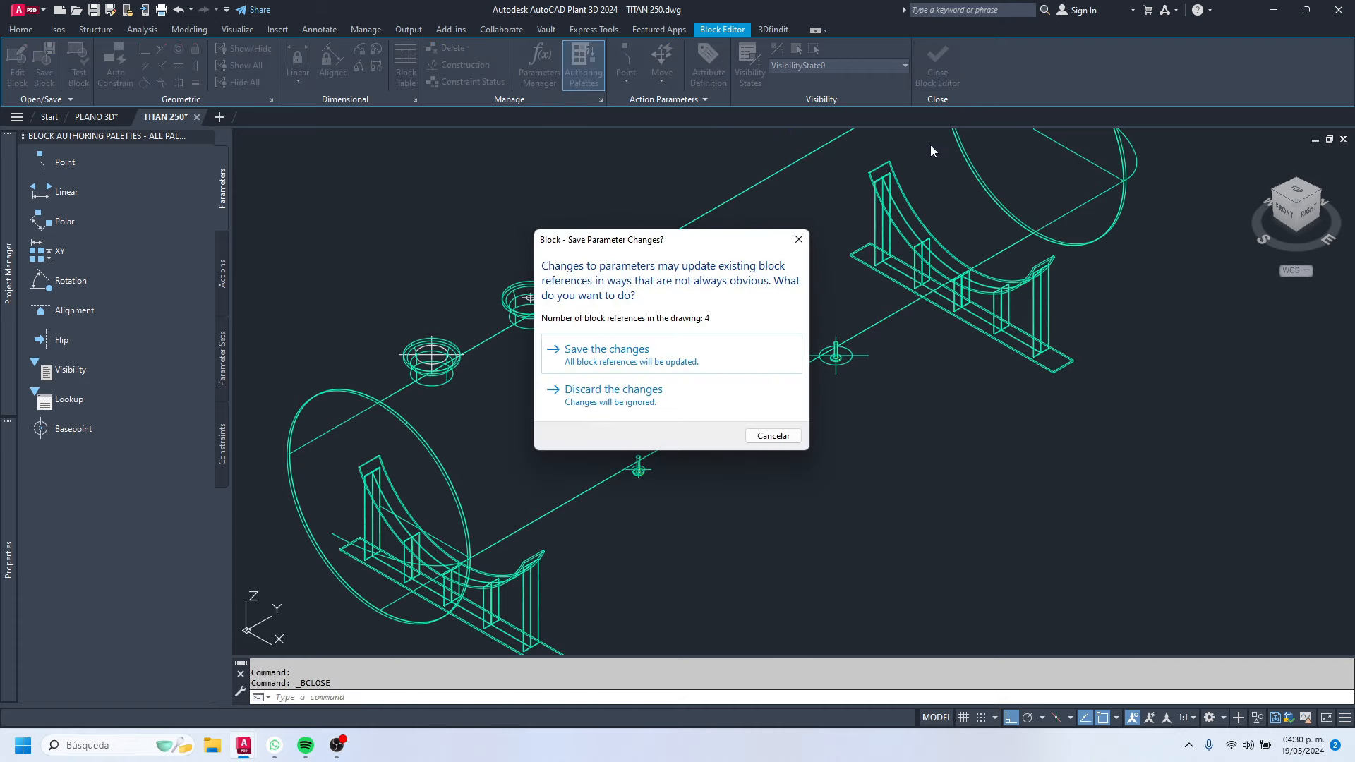
click(649, 361)
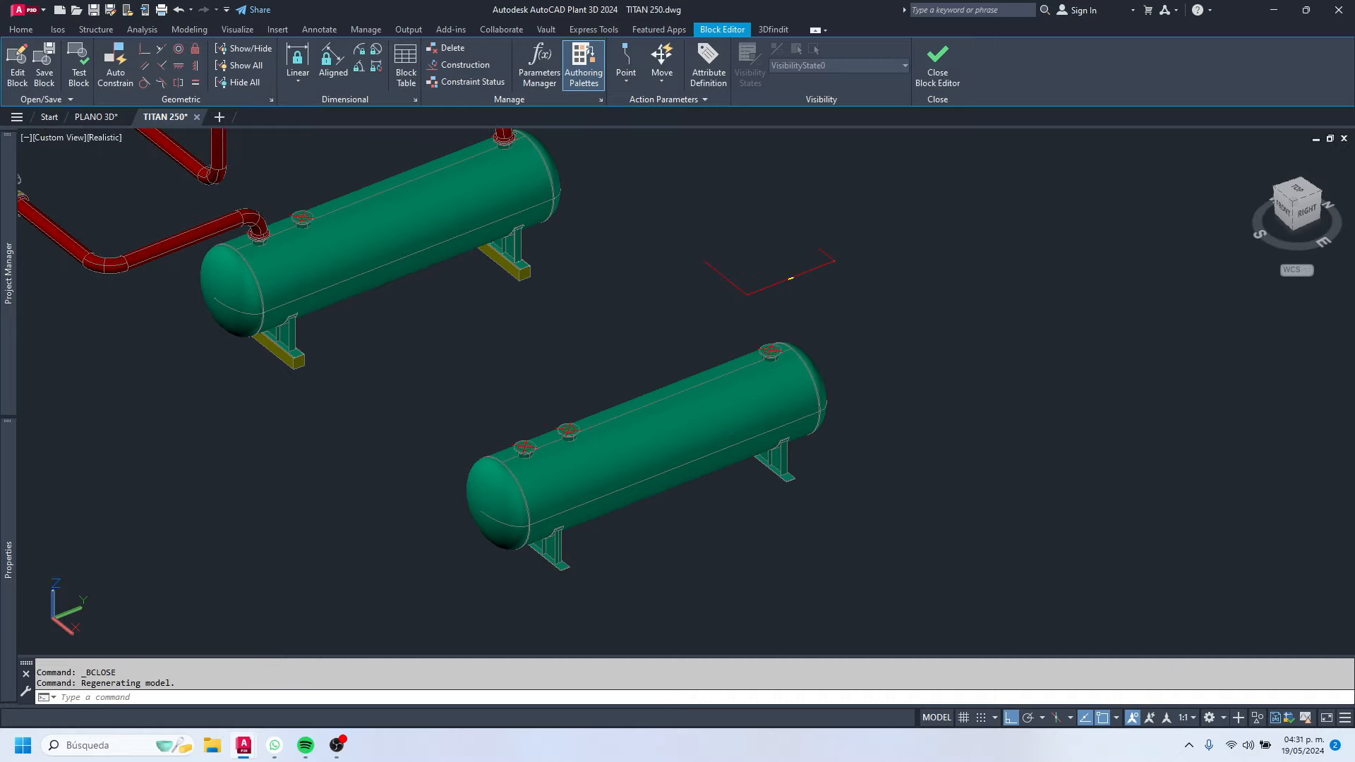
click(642, 443)
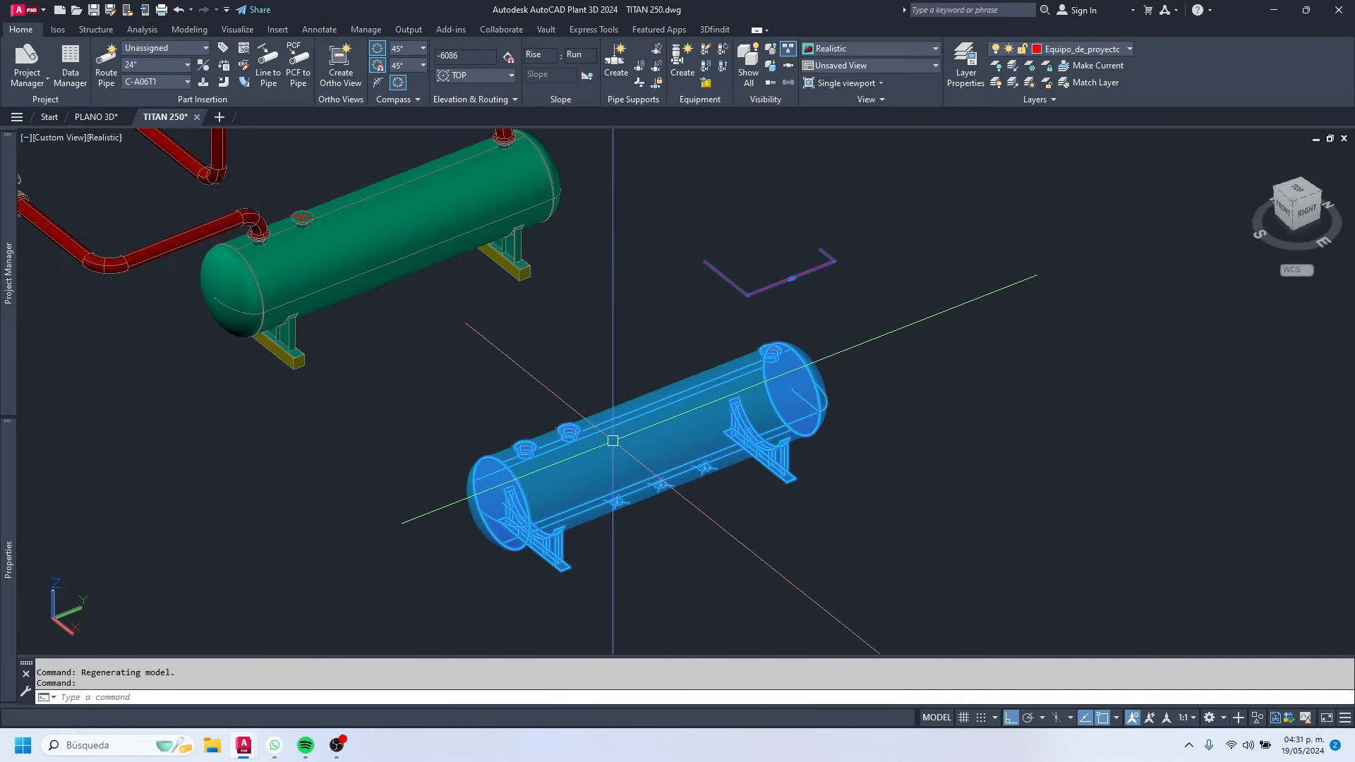
key(Escape)
middle_drag(636, 261, 659, 363)
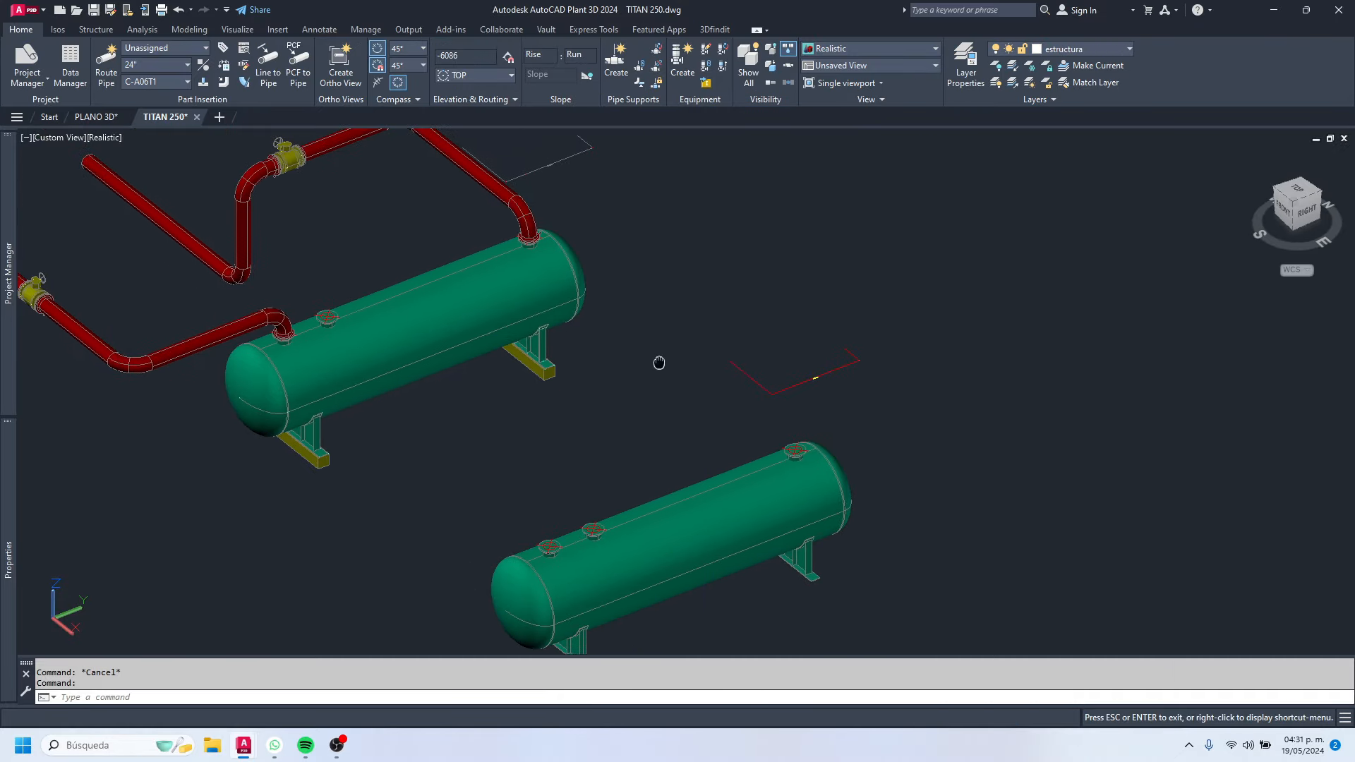
middle_drag(737, 507, 720, 473)
Step: Reopen block FA-801, erase the red bracket-shaped line beside the tank, and save the changes on closing
click(781, 350)
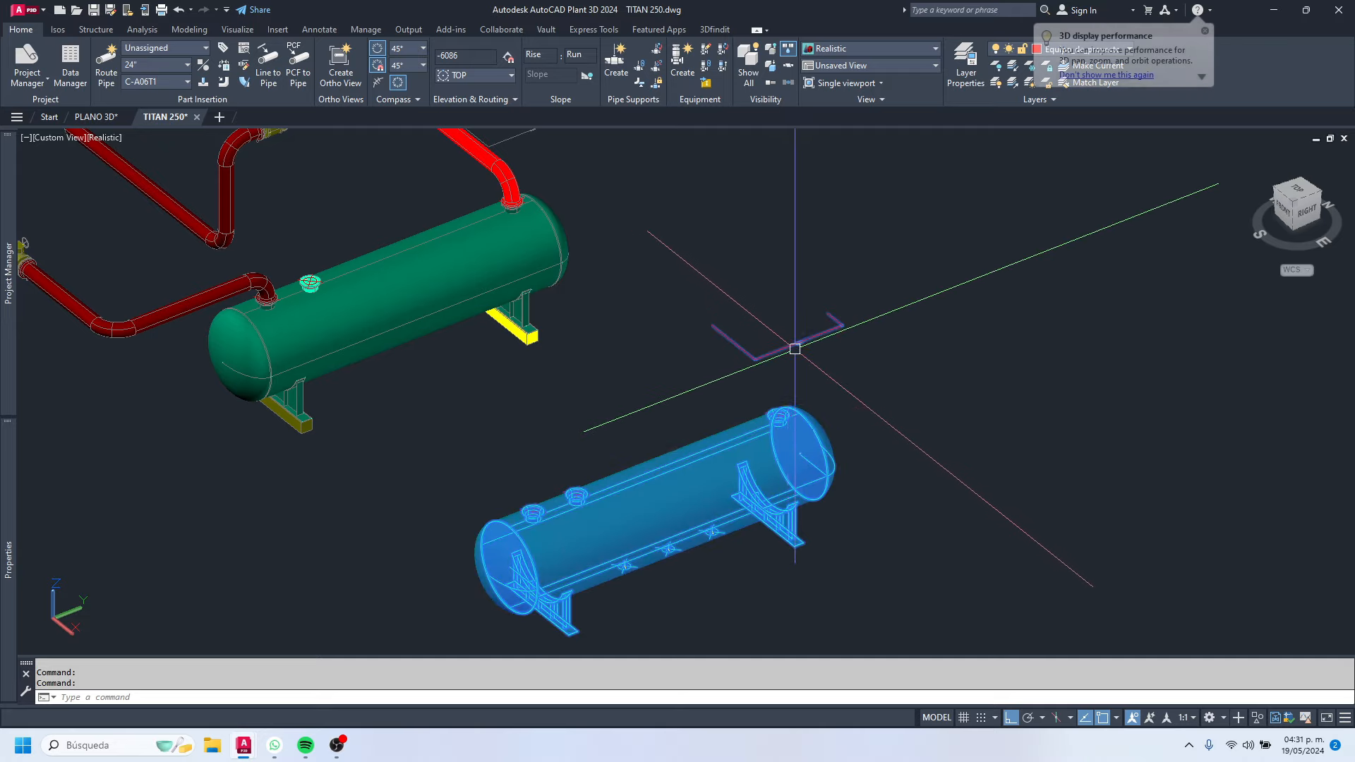
key(Escape)
double_click(715, 474)
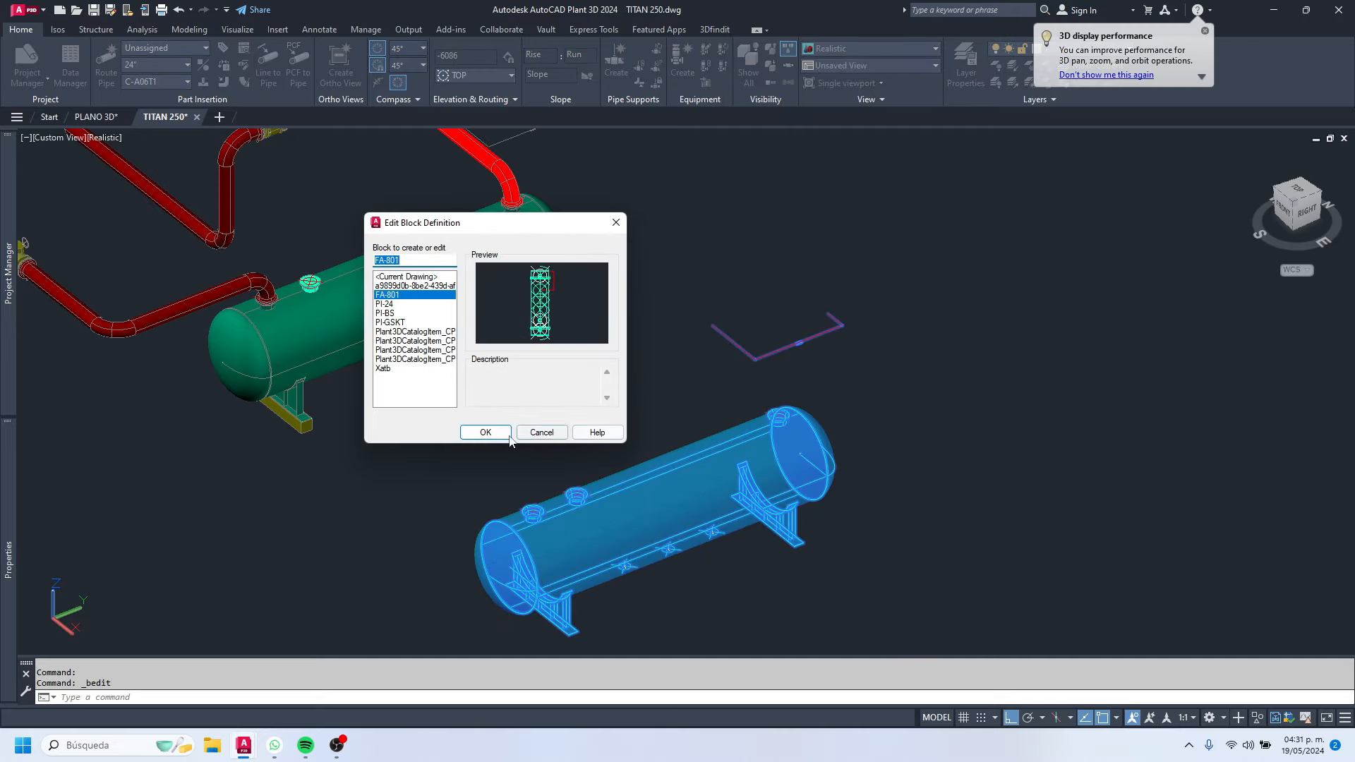
click(485, 432)
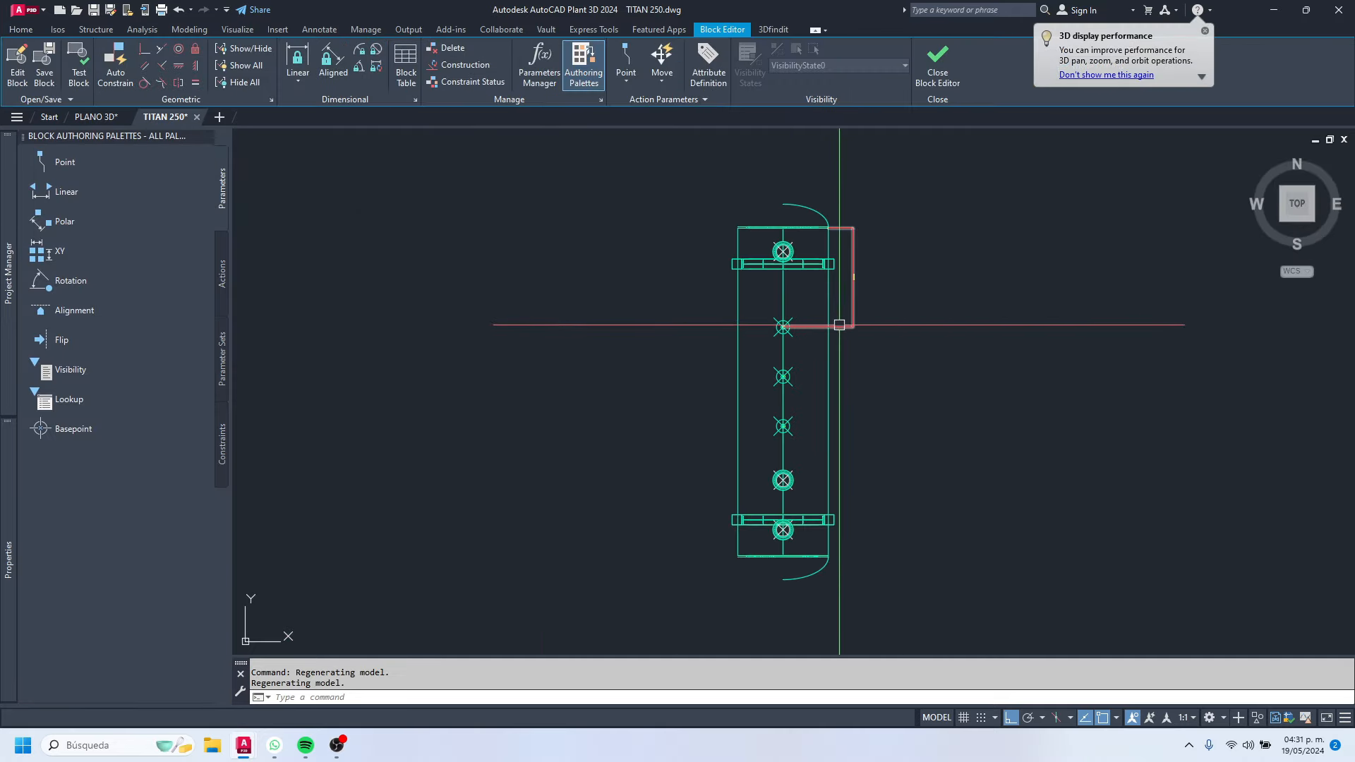
click(938, 67)
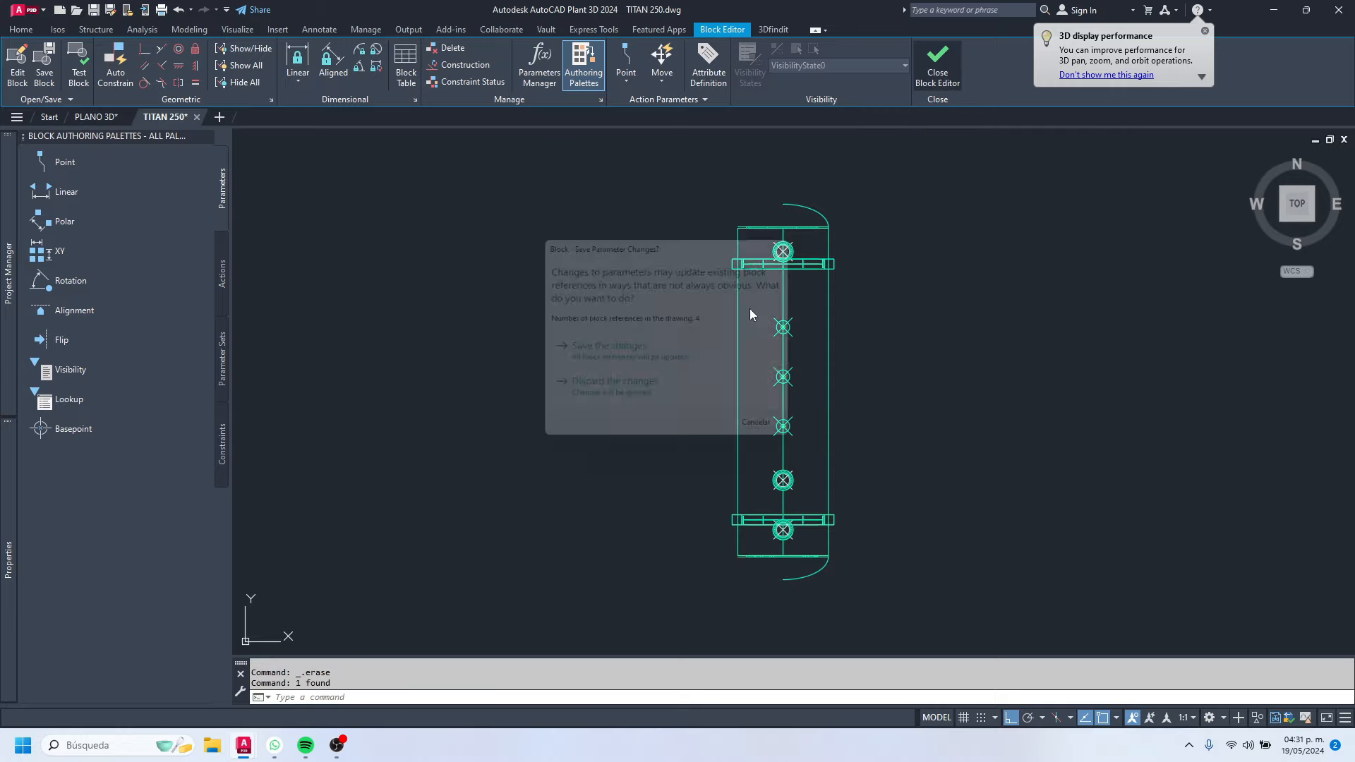
click(634, 361)
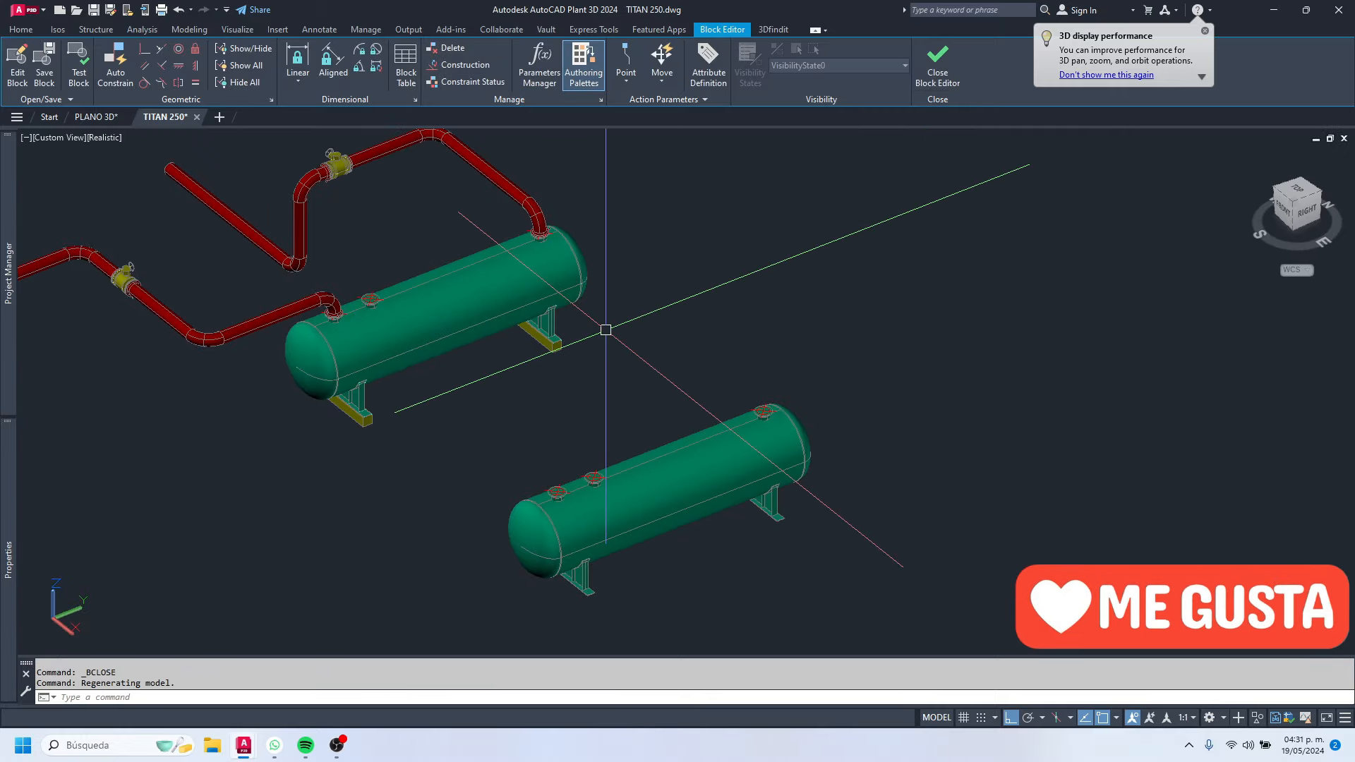
Step: Delete the exploded tank copy beside the original piped tank
middle_drag(581, 303, 566, 183)
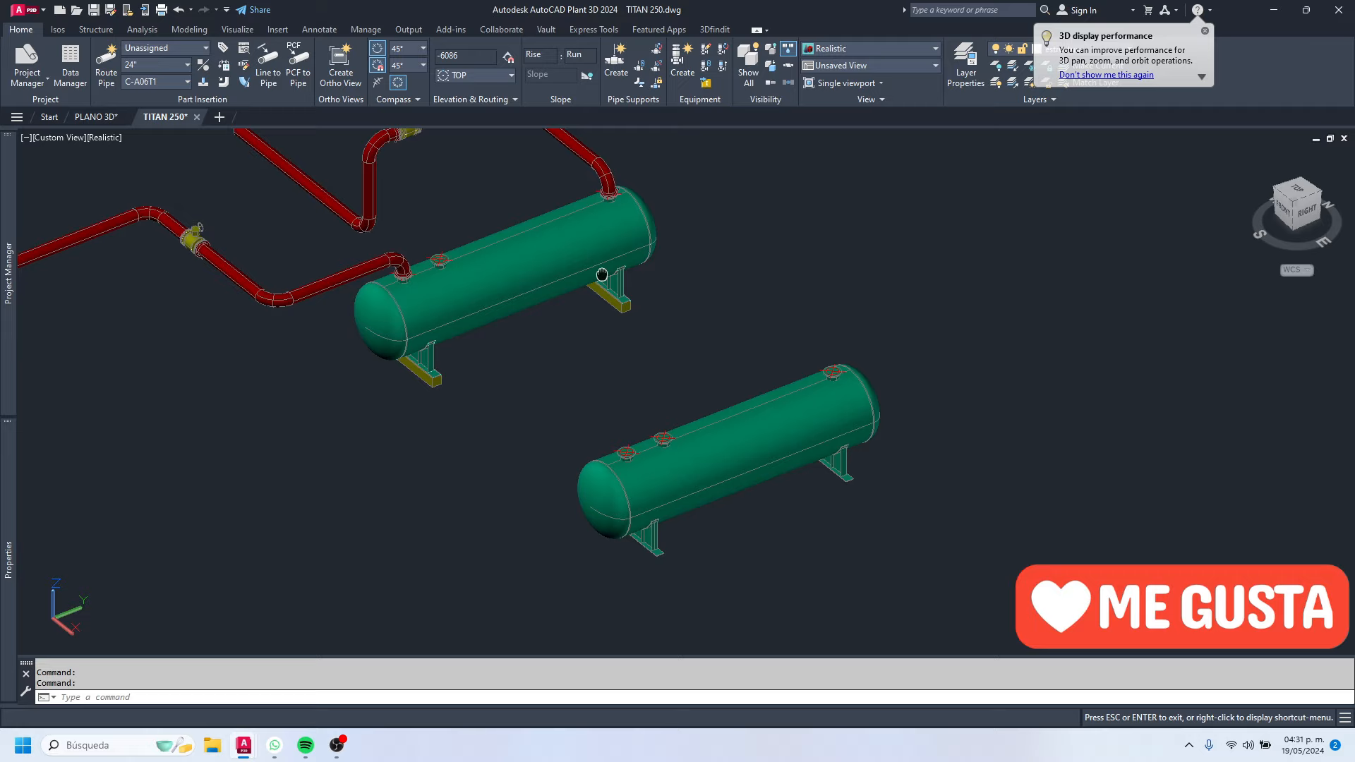
click(742, 460)
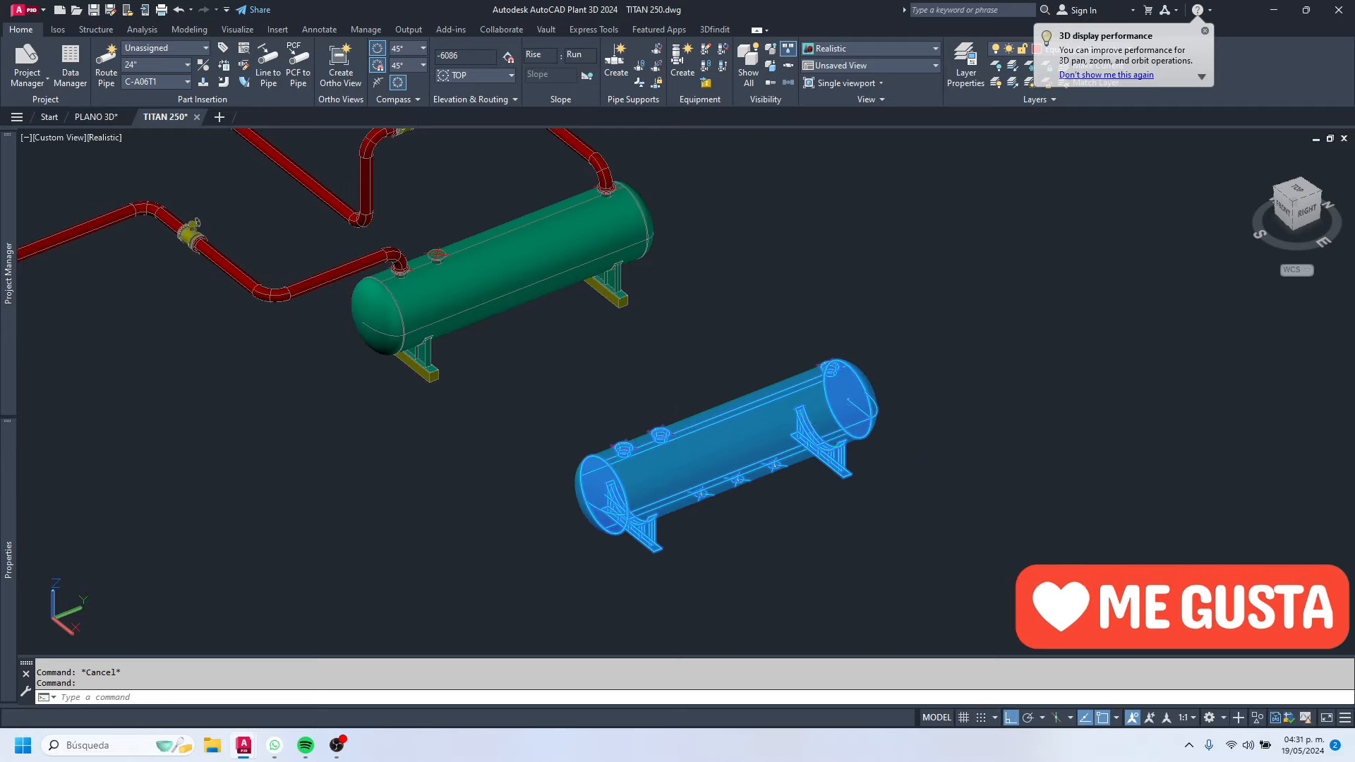
key(Delete)
Step: Delete the two leftover nozzle markers of the removed tank copy
click(841, 354)
click(801, 393)
click(669, 397)
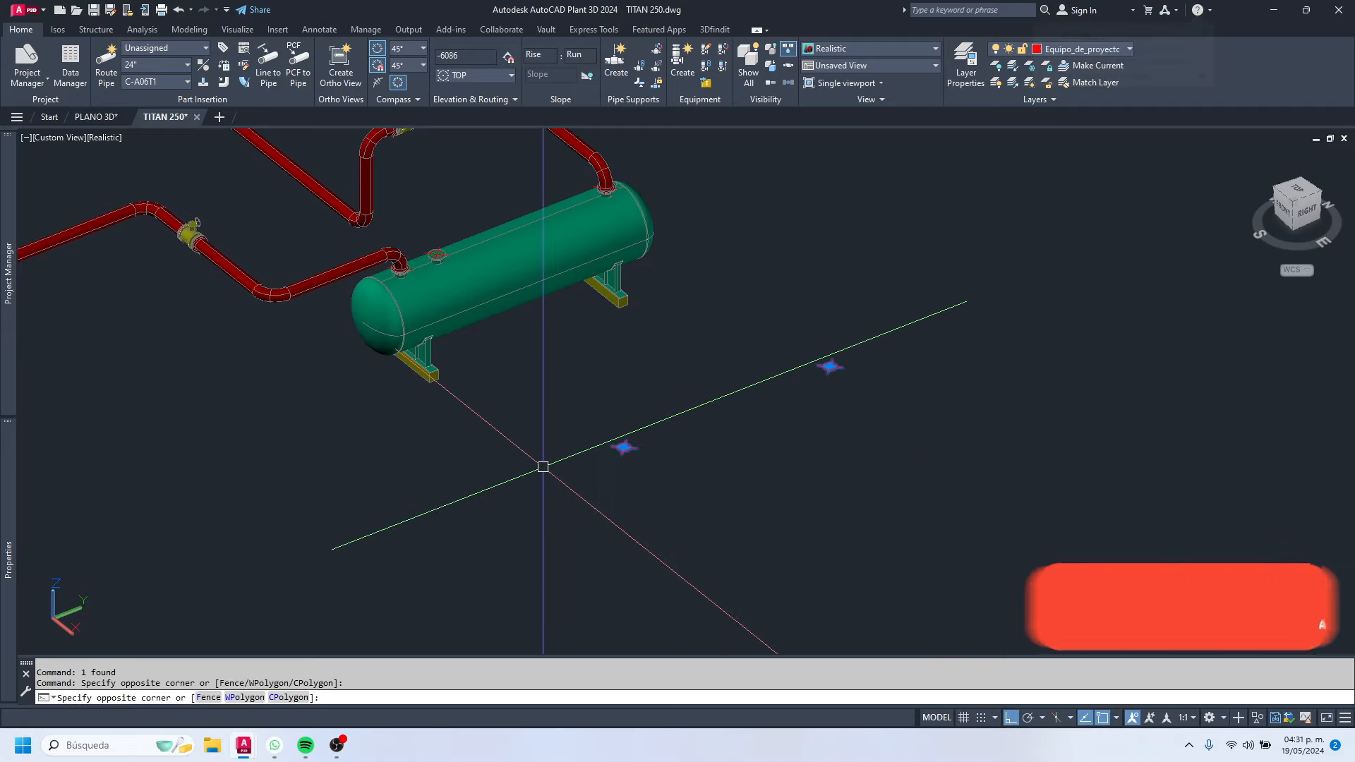
click(544, 466)
key(Delete)
Step: Examine the unpiped nozzle on top of the original tank, checking whether it offers a pipe connection point
scroll(455, 261, up, 5)
scroll(378, 236, down, 3)
click(385, 238)
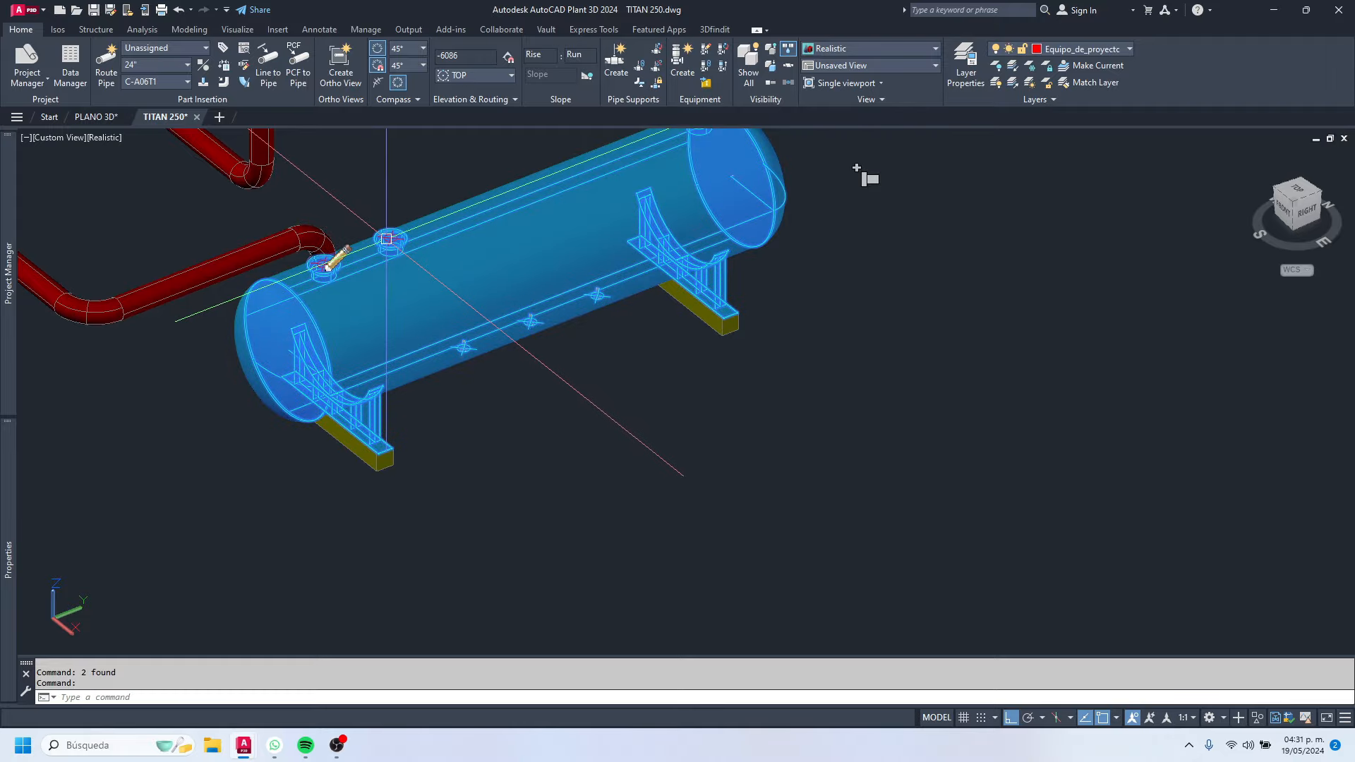
key(Escape)
middle_drag(388, 239, 478, 353)
click(577, 383)
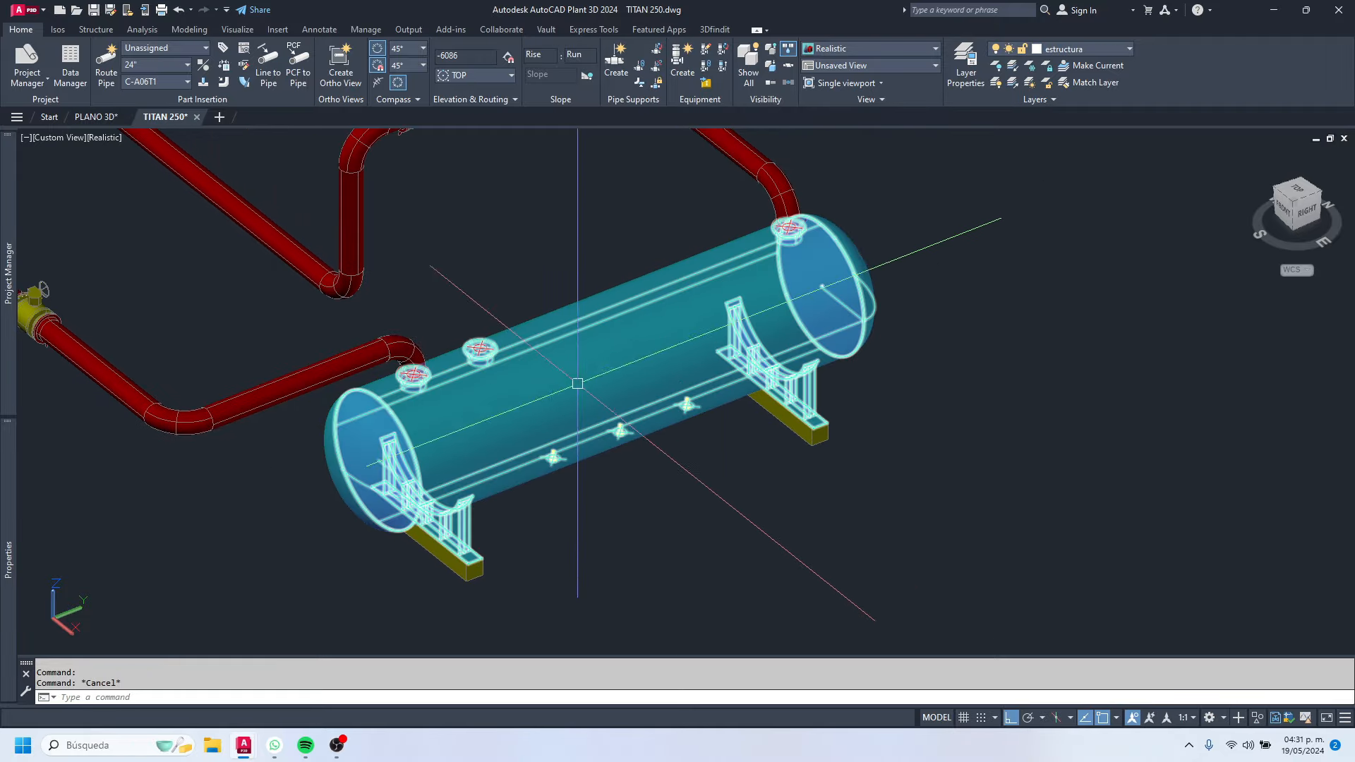
key(Escape)
scroll(480, 346, up, 6)
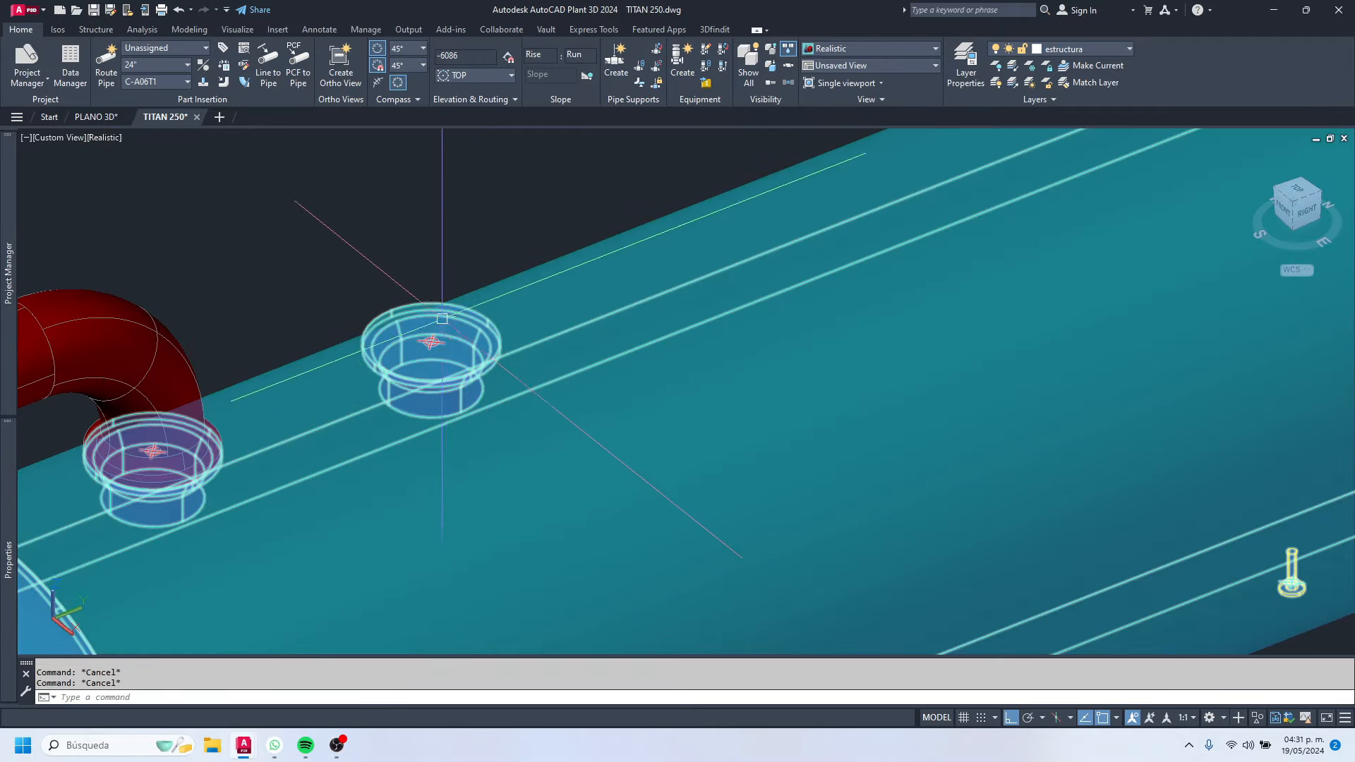
scroll(417, 401, down, 6)
key(Escape)
scroll(422, 396, up, 5)
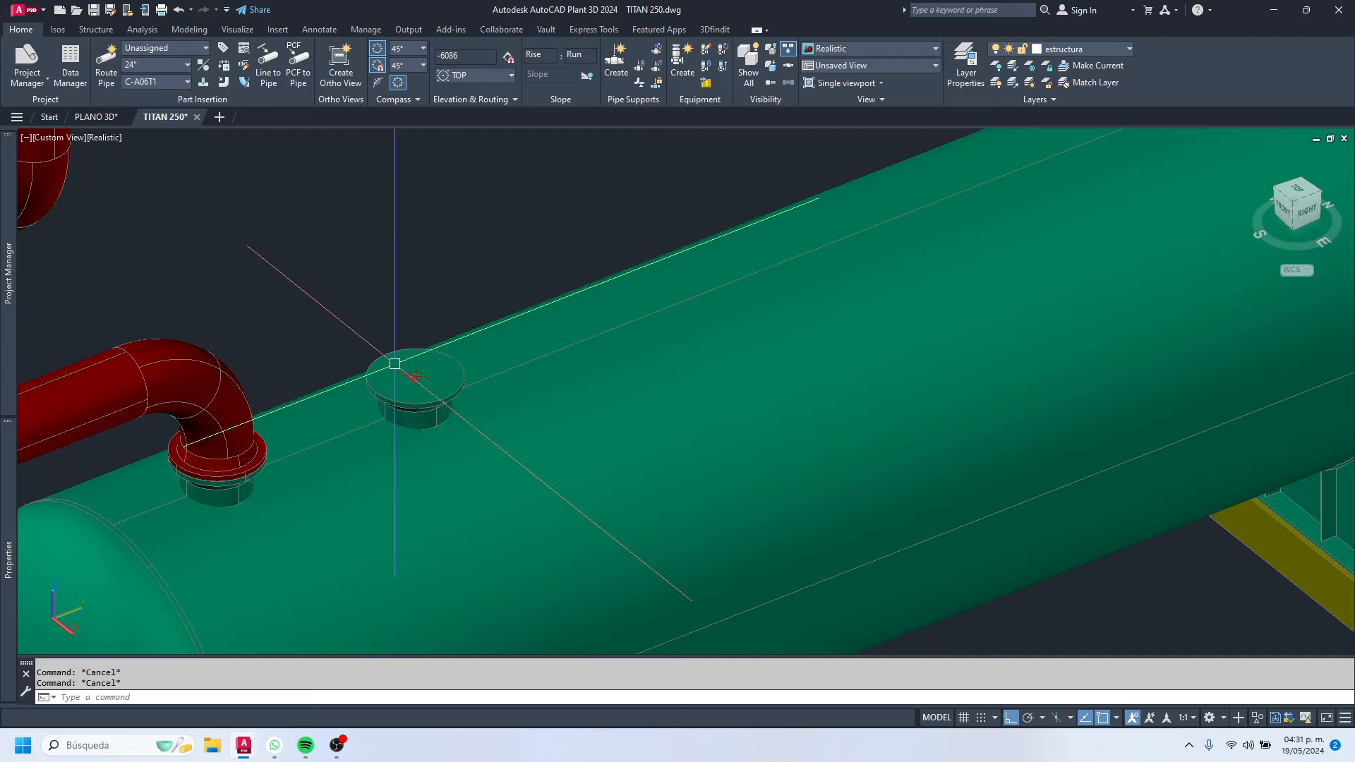
click(409, 366)
scroll(629, 395, down, 6)
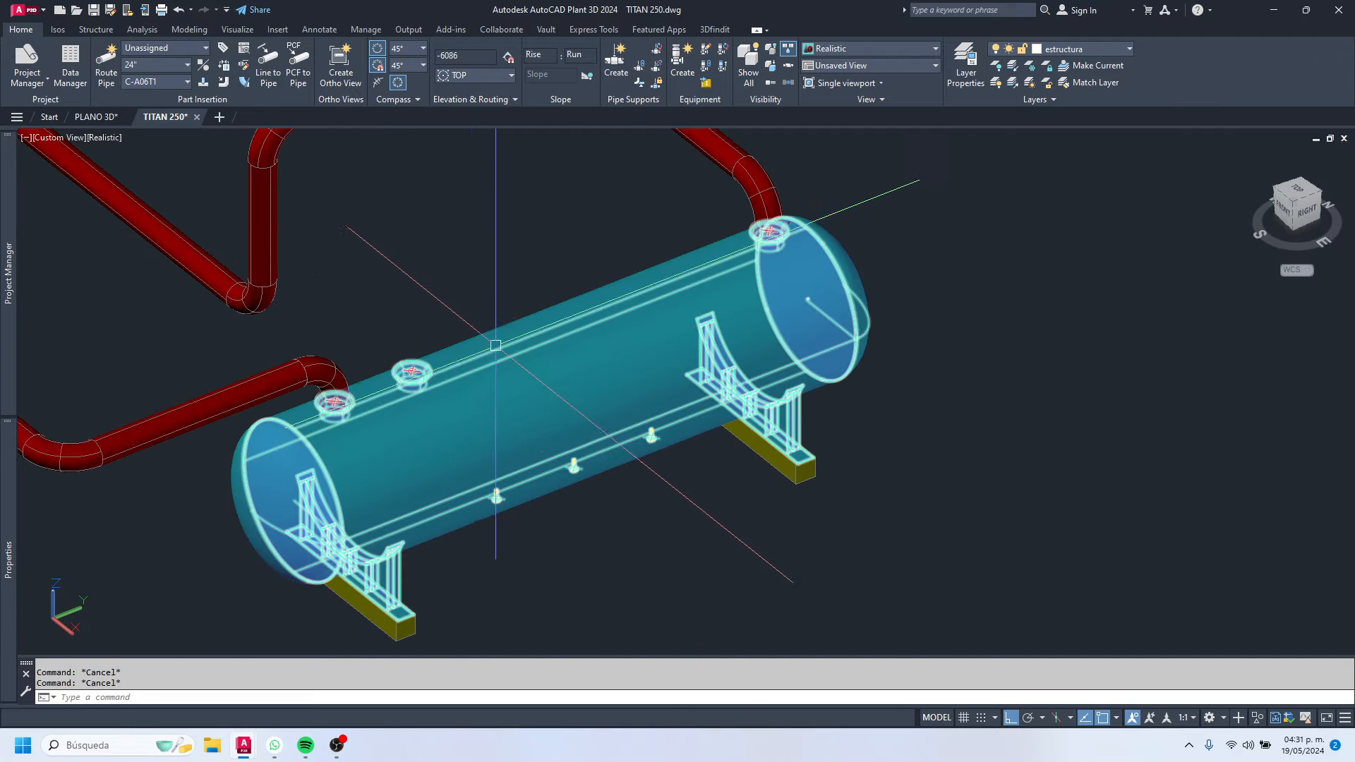
key(Escape)
scroll(628, 392, down, 3)
scroll(622, 399, up, 3)
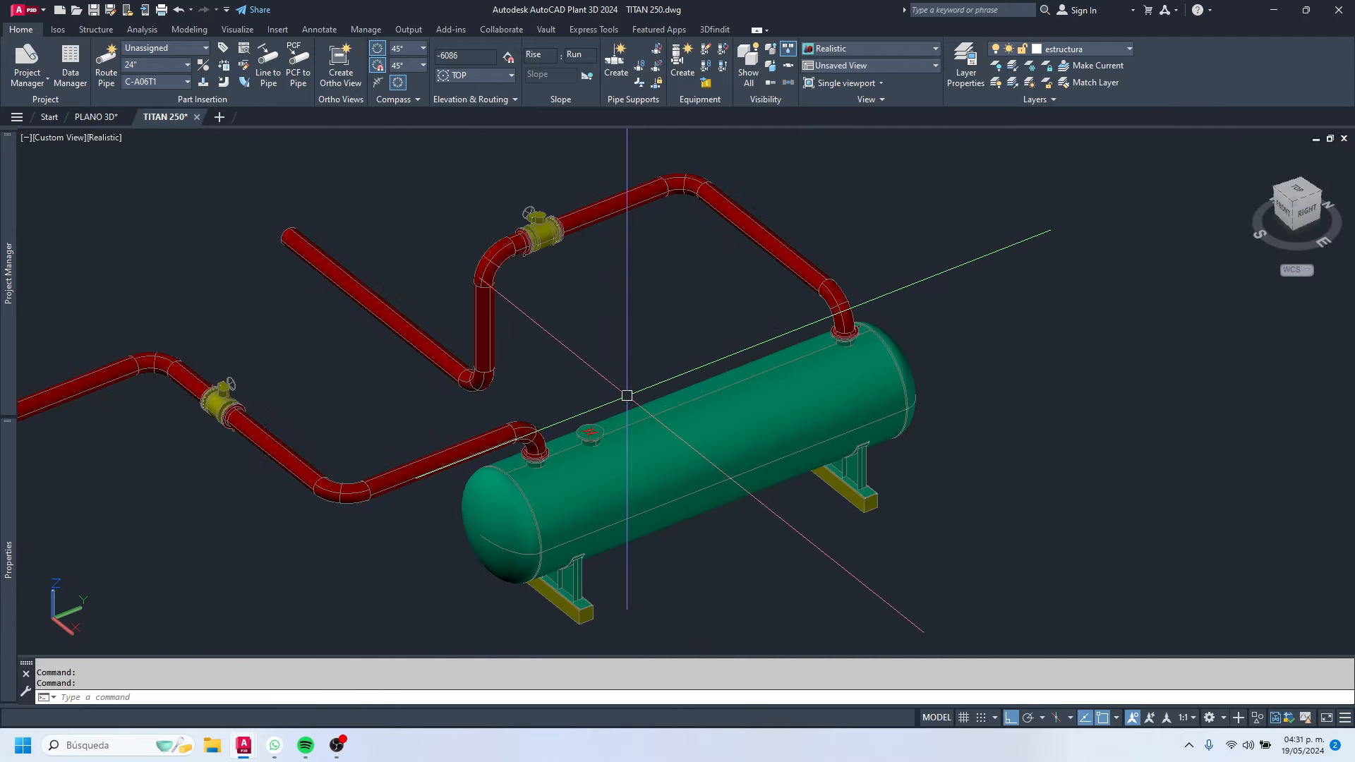
click(608, 443)
scroll(608, 443, up, 5)
scroll(576, 436, down, 7)
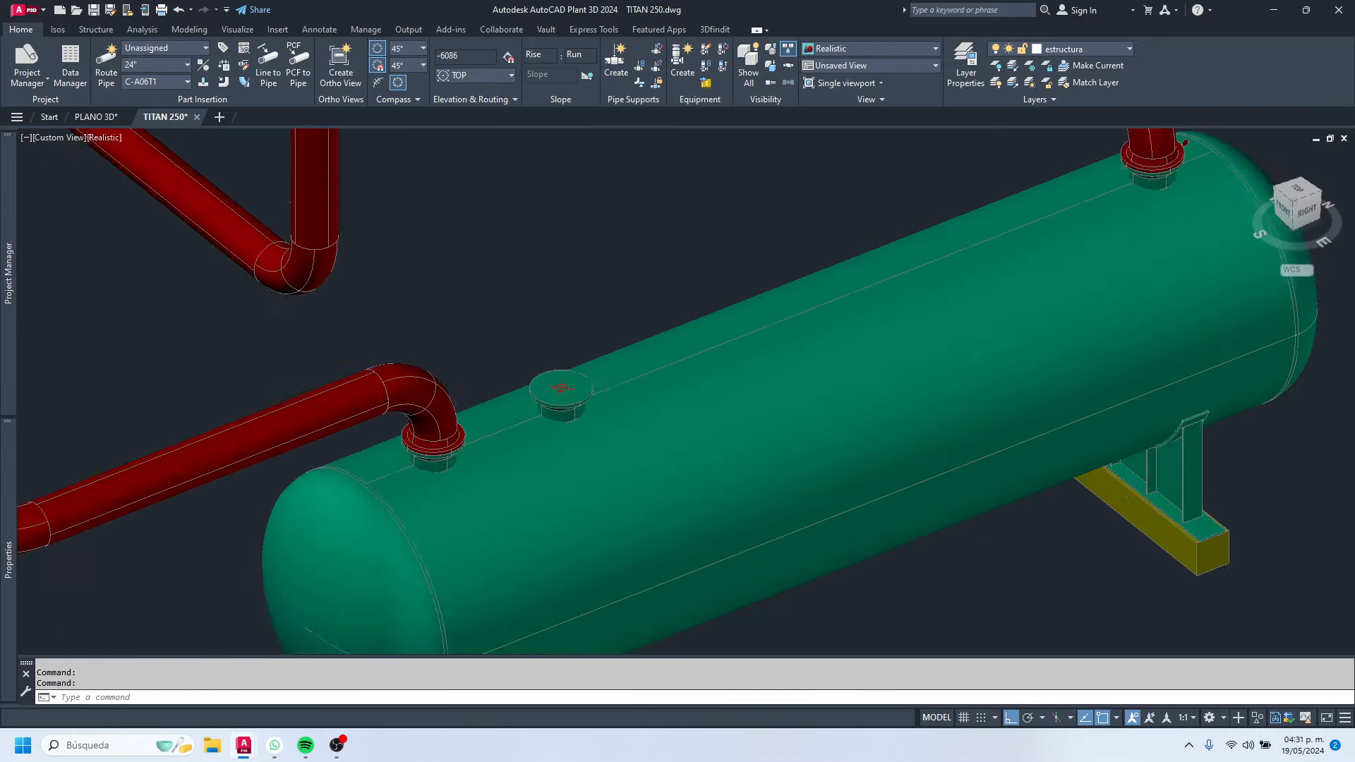
shift+middle_drag(576, 435, 603, 370)
scroll(561, 418, up, 3)
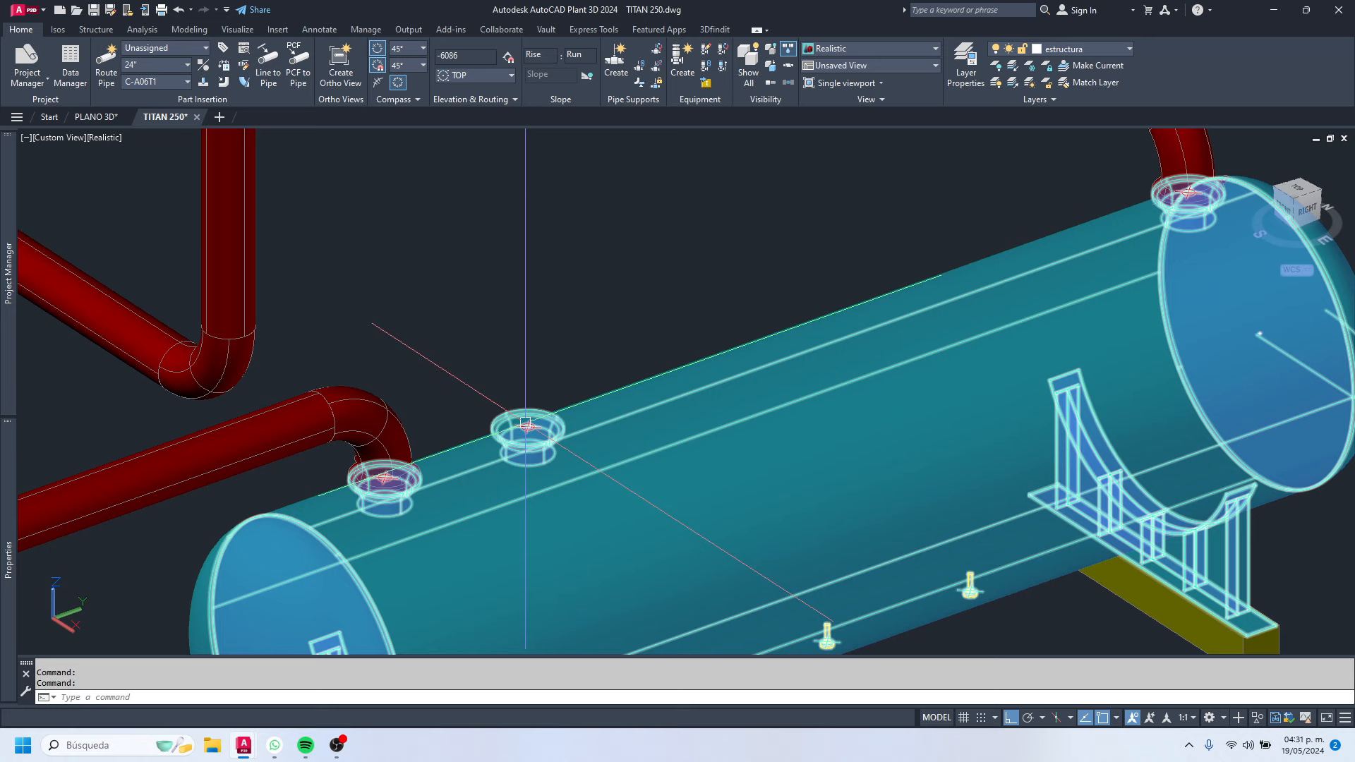
Step: Add an equipment nozzle to the tank, centred on the flange of the unpiped top nozzle and directed vertically upward
middle_drag(525, 423, 464, 361)
scroll(594, 394, down, 2)
middle_drag(716, 418, 647, 412)
scroll(647, 412, down, 3)
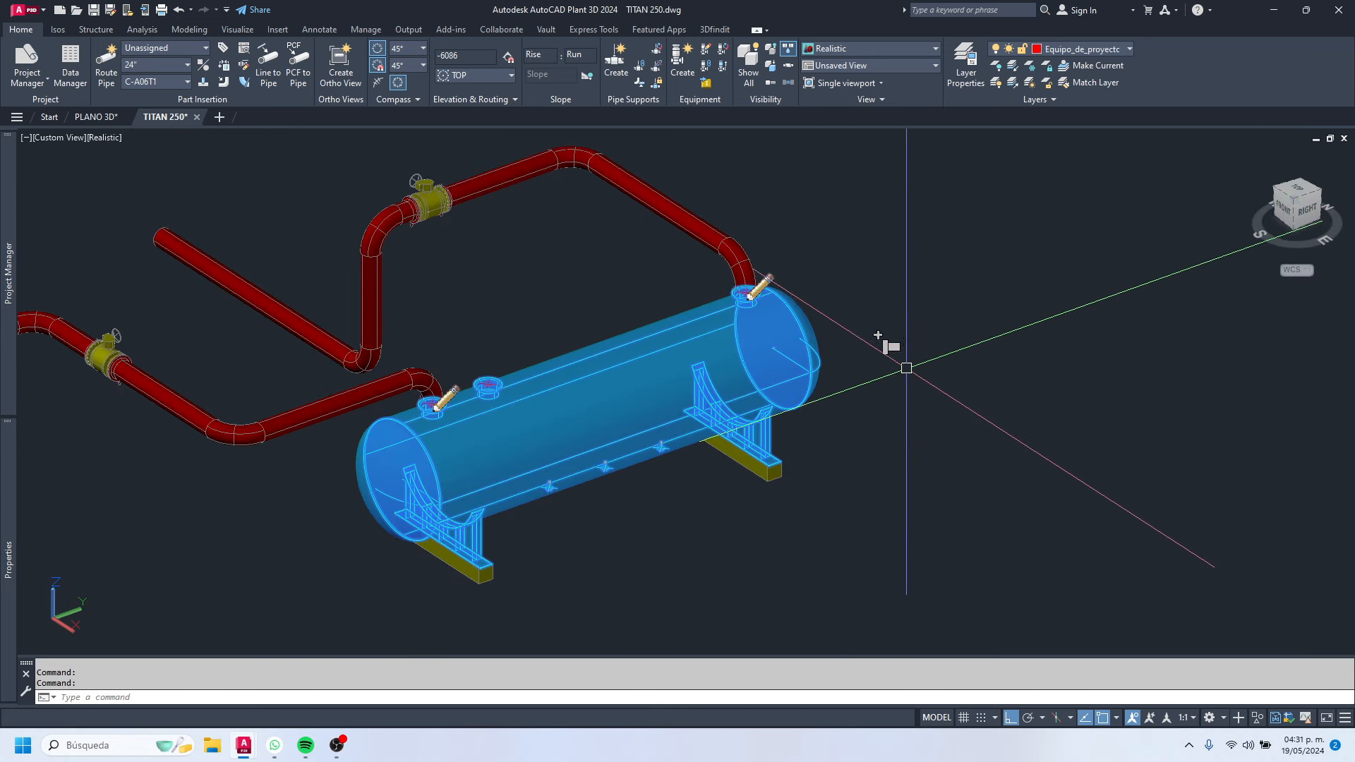
scroll(487, 387, up, 6)
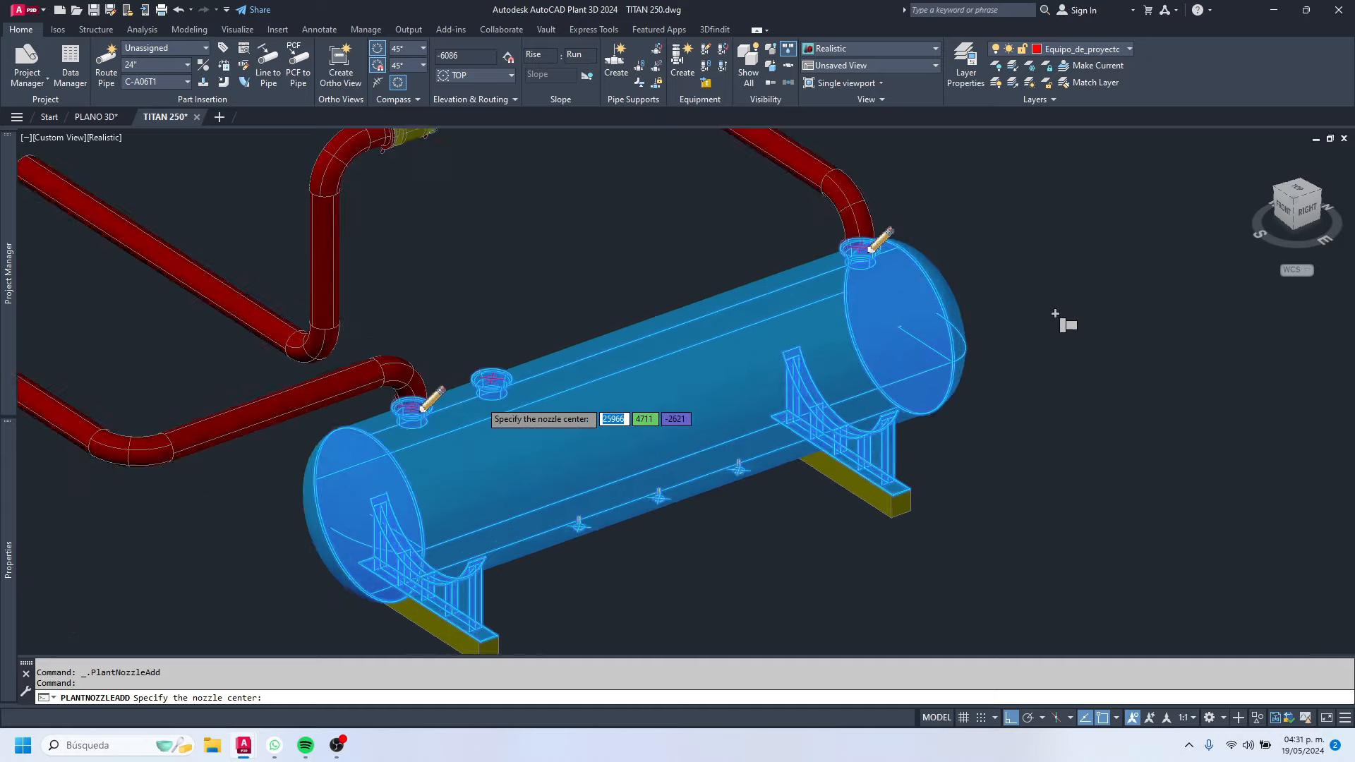
scroll(474, 360, up, 4)
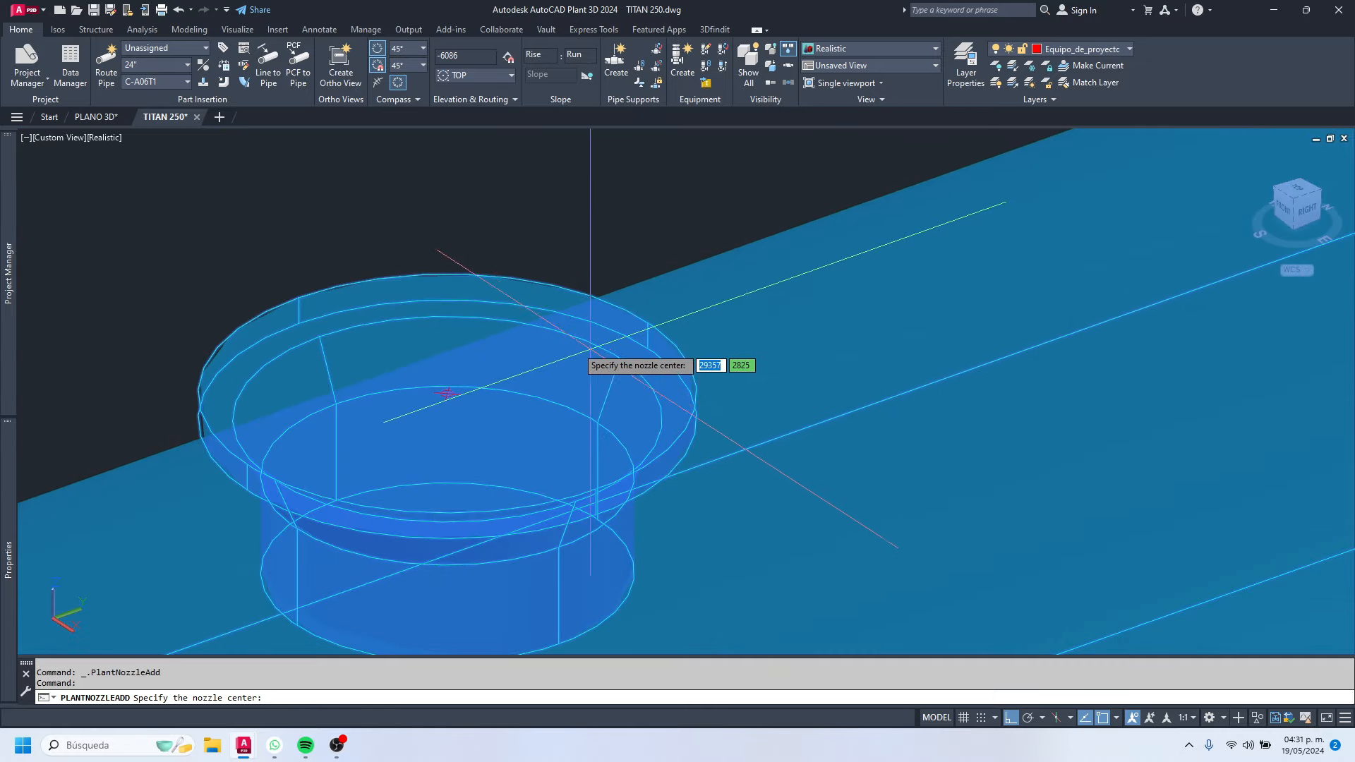
shift+right_click(606, 300)
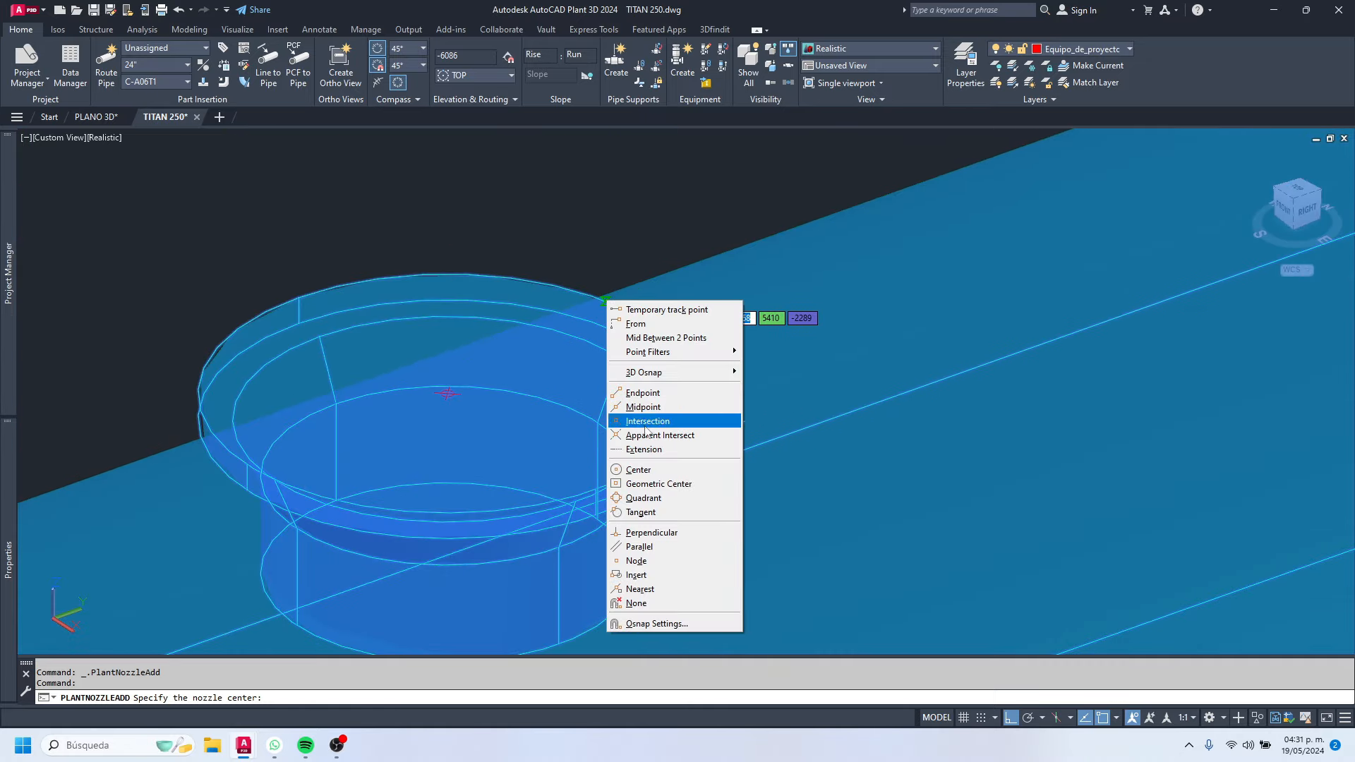
click(639, 470)
click(523, 289)
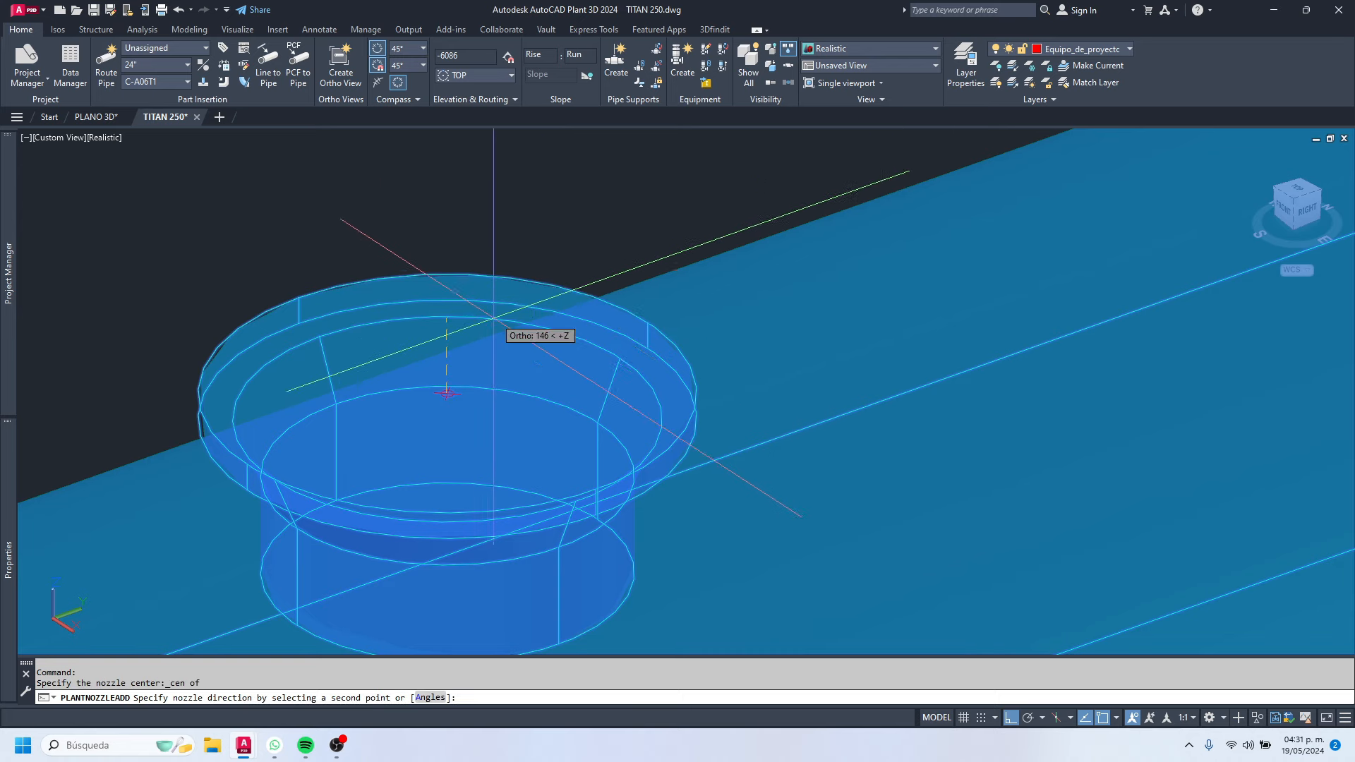
scroll(494, 316, down, 3)
scroll(480, 233, down, 5)
click(469, 254)
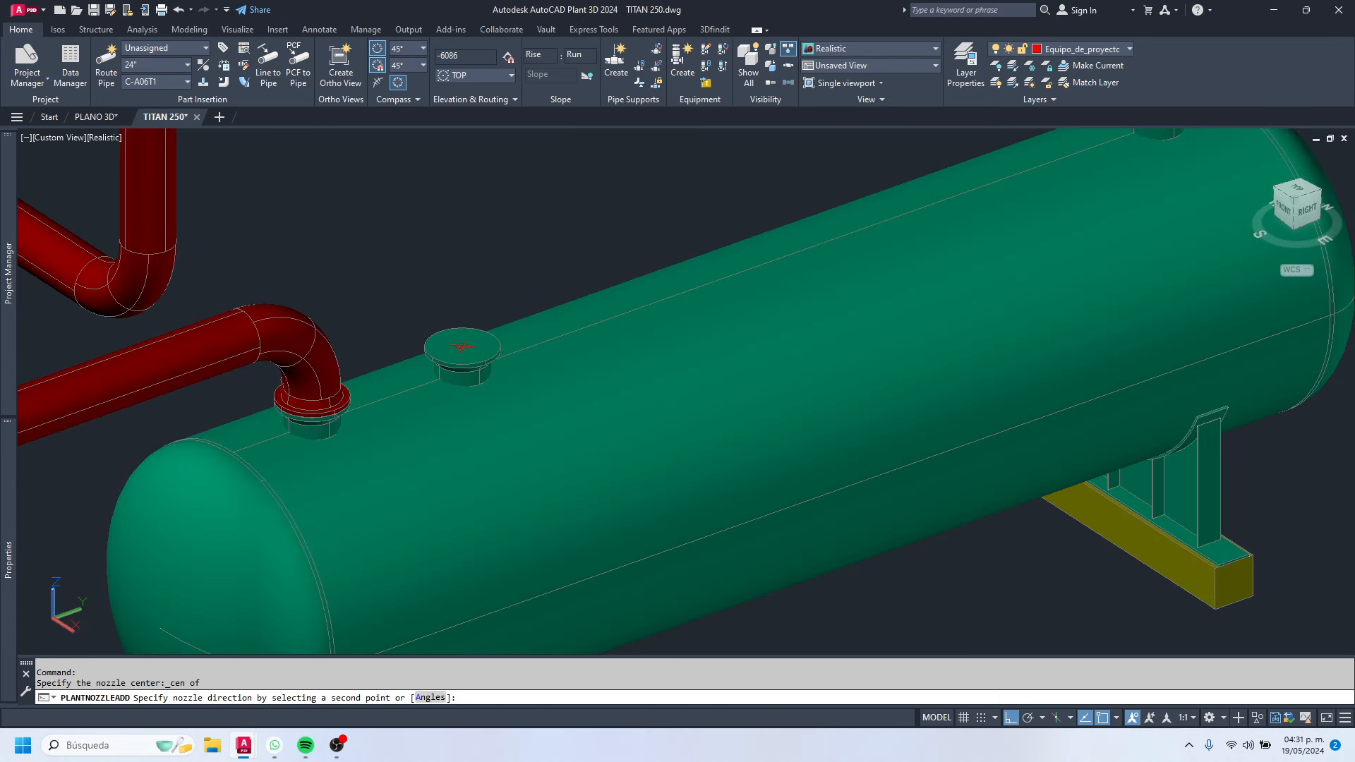
Step: Configure nozzle N-3 as a straight flanged nozzle, 24" ND, RF, pressure class 150, ASME B16.5
drag(636, 223, 453, 212)
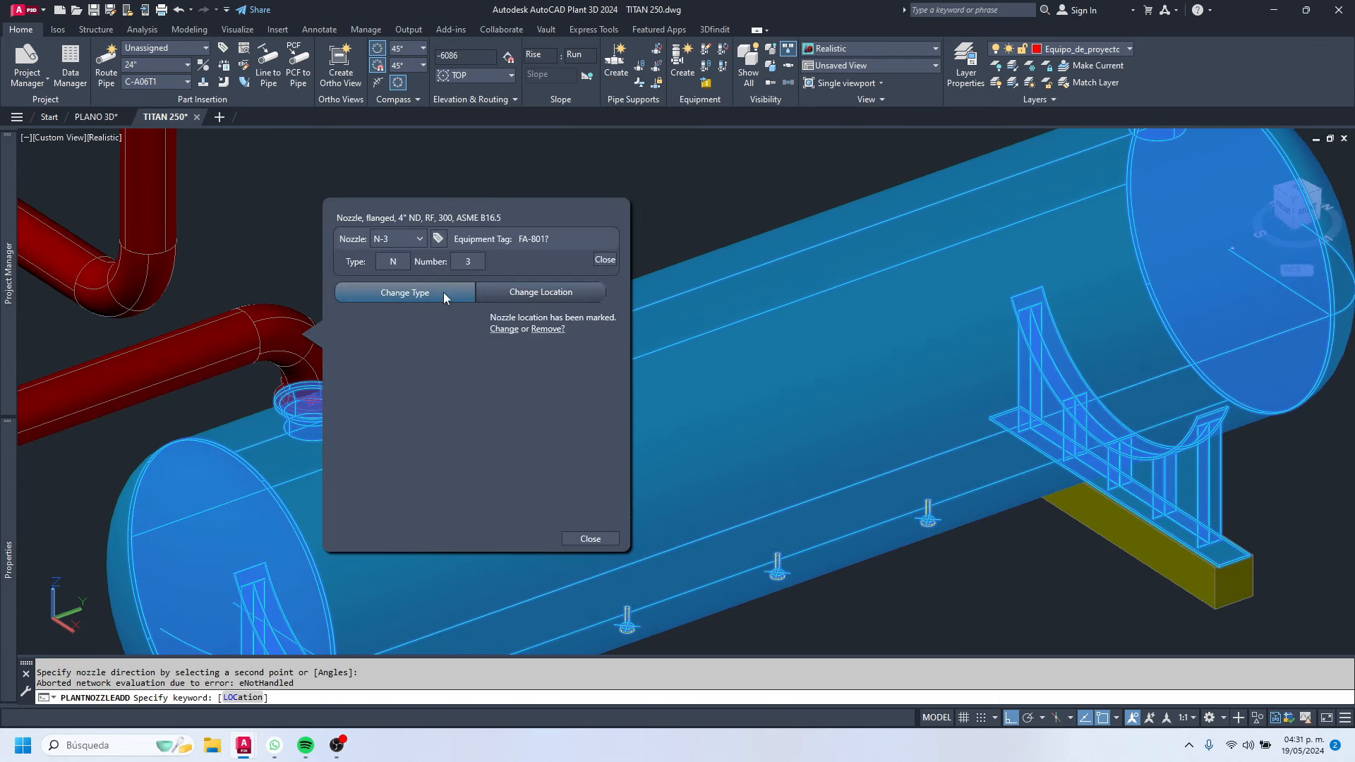
click(416, 295)
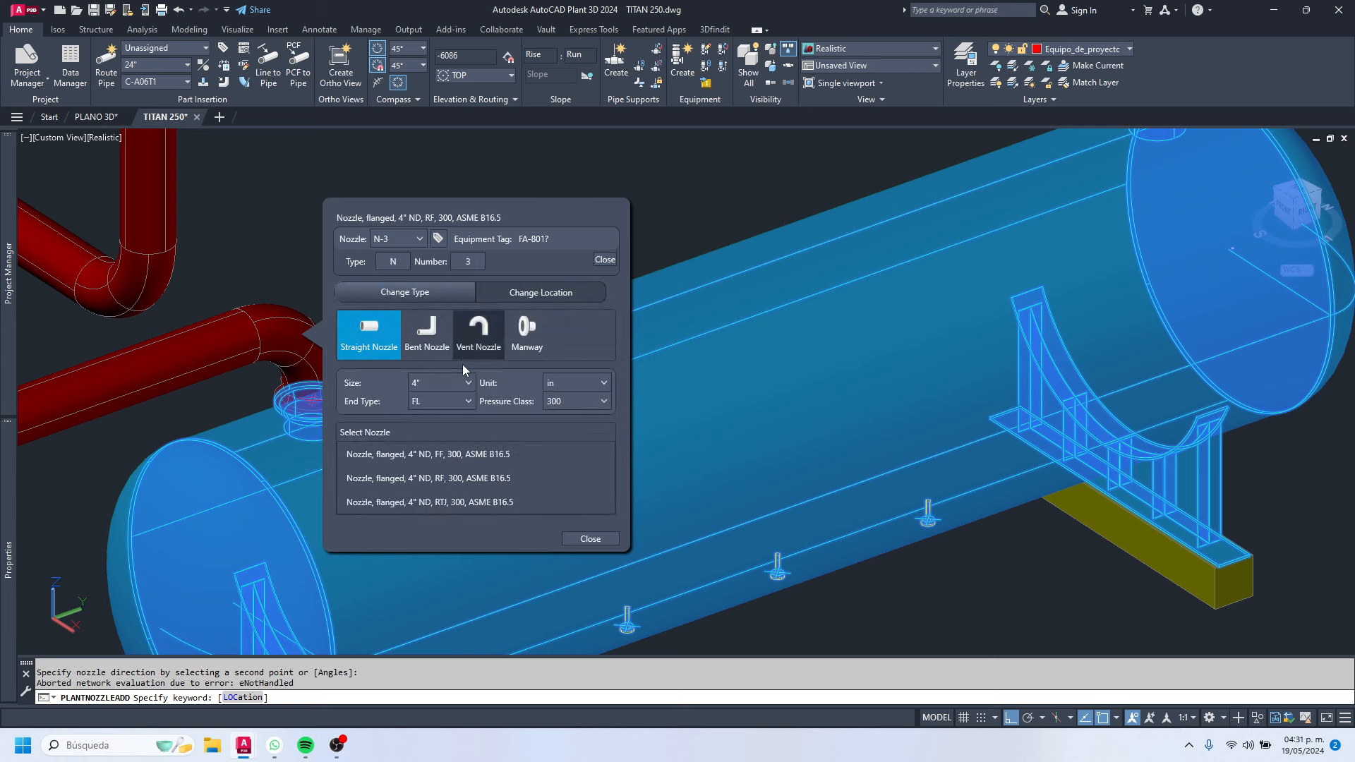
click(453, 385)
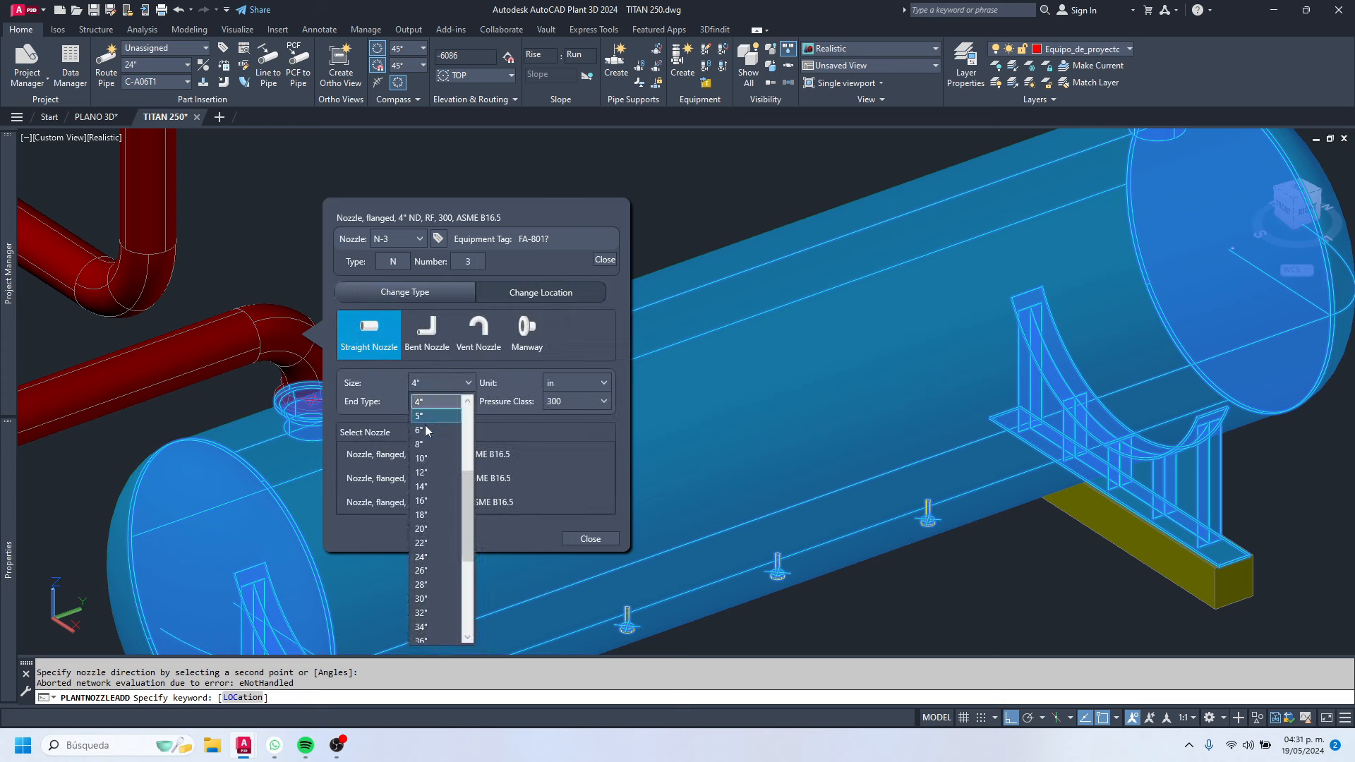
click(432, 558)
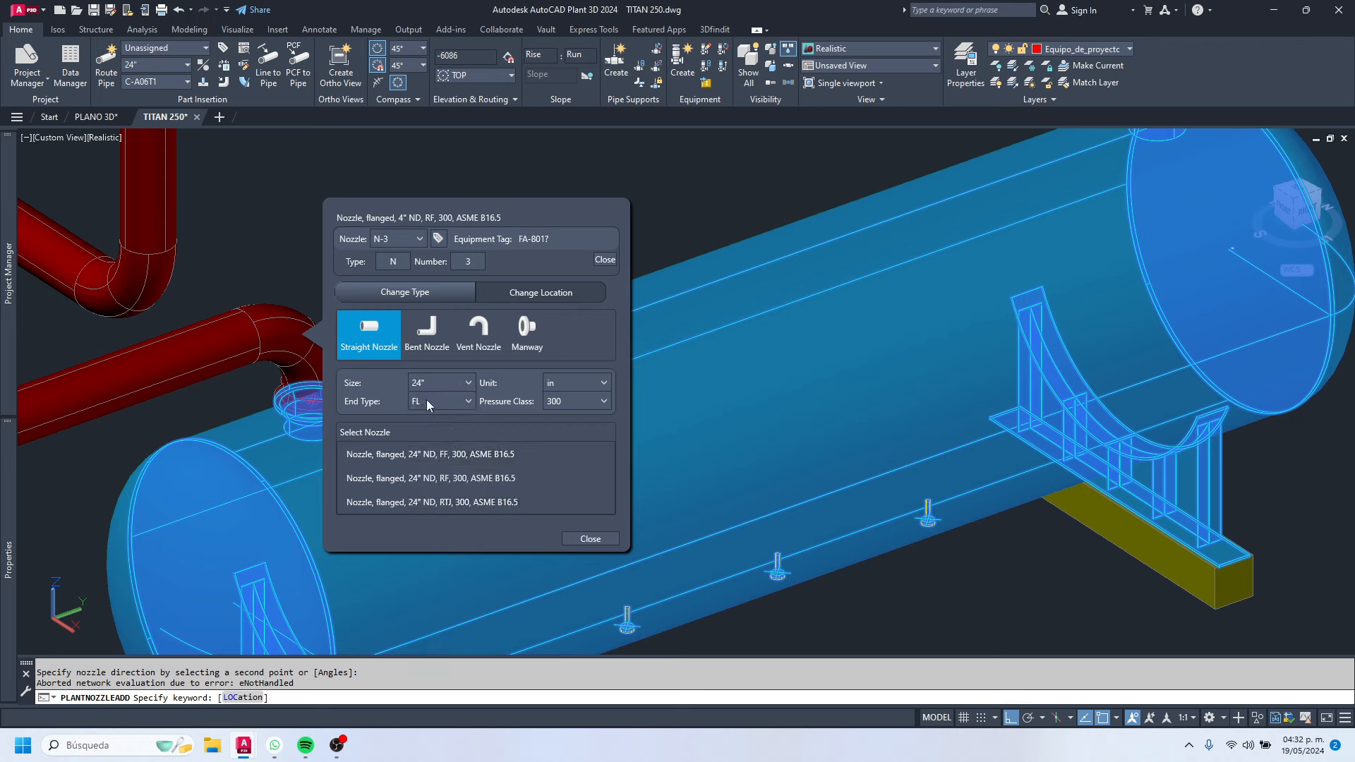
click(436, 403)
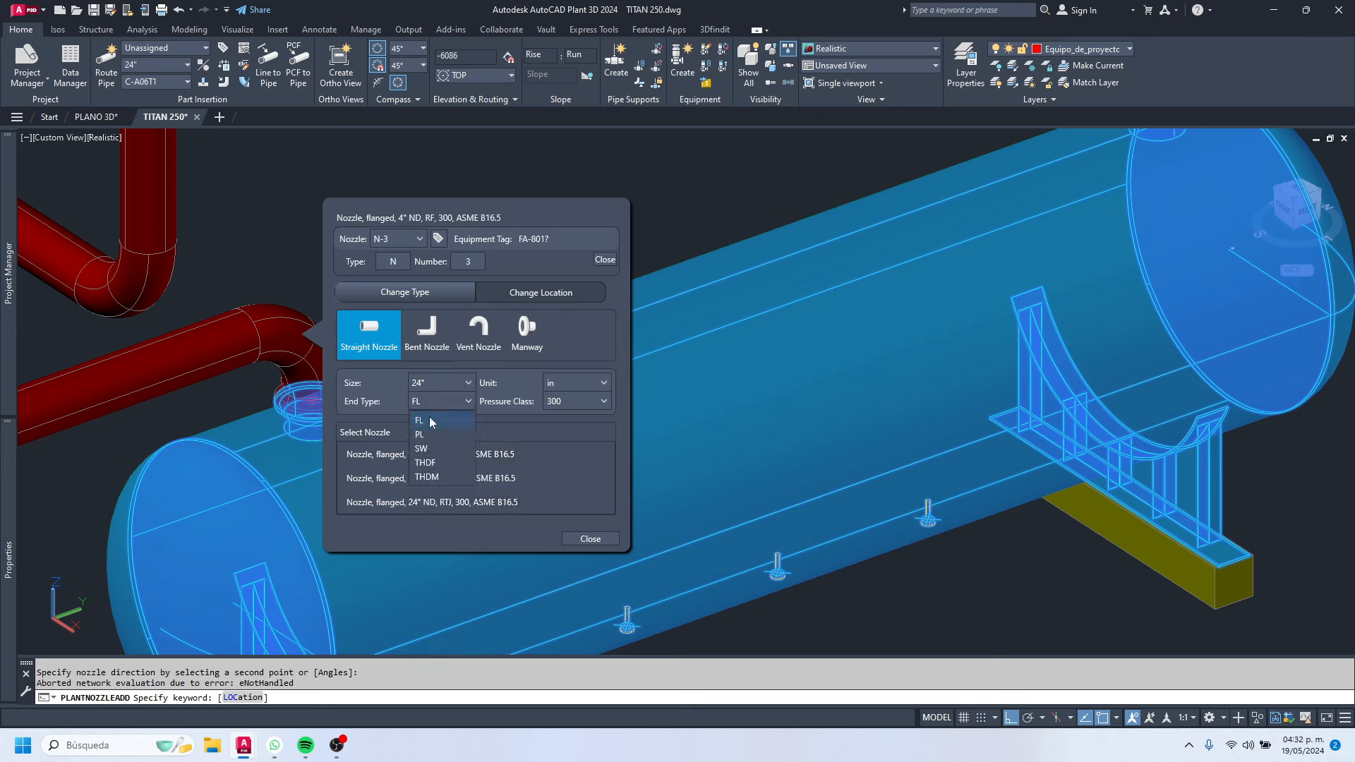
click(430, 420)
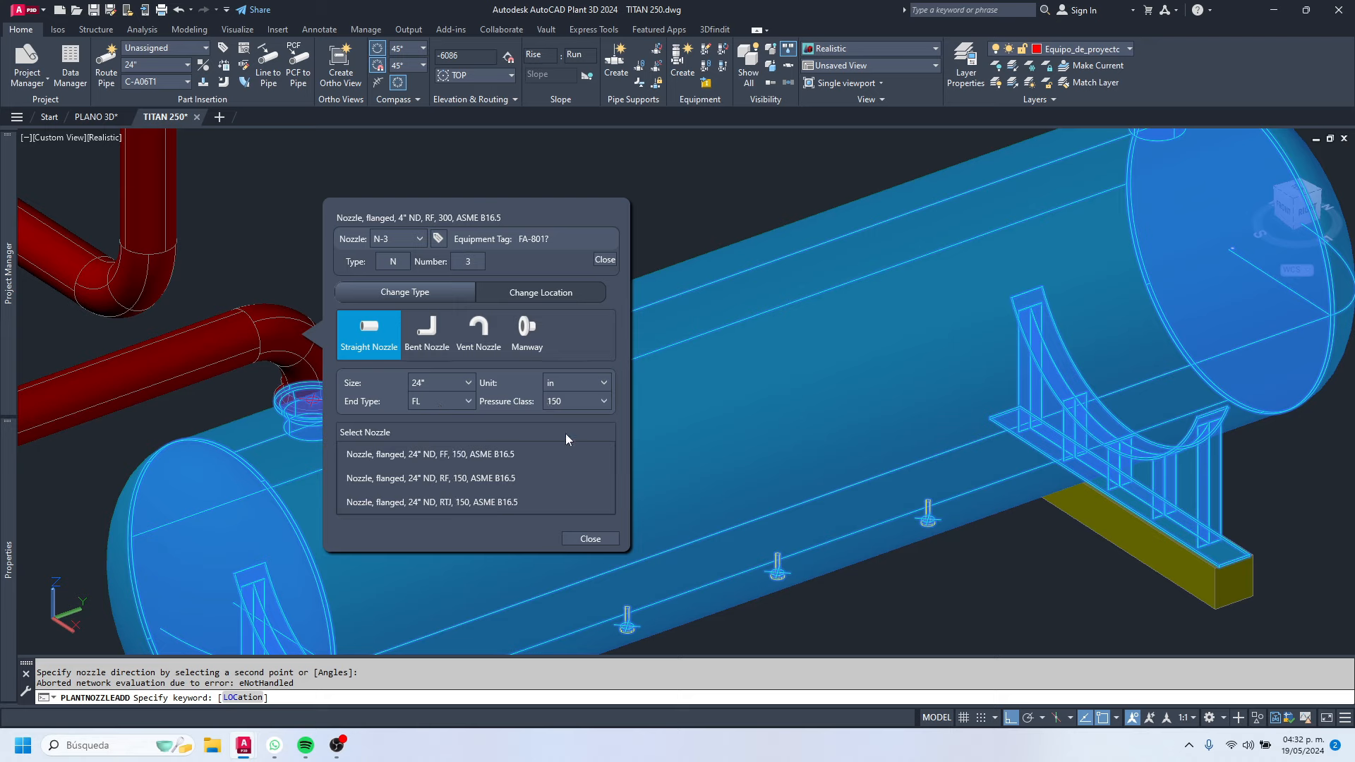
click(420, 480)
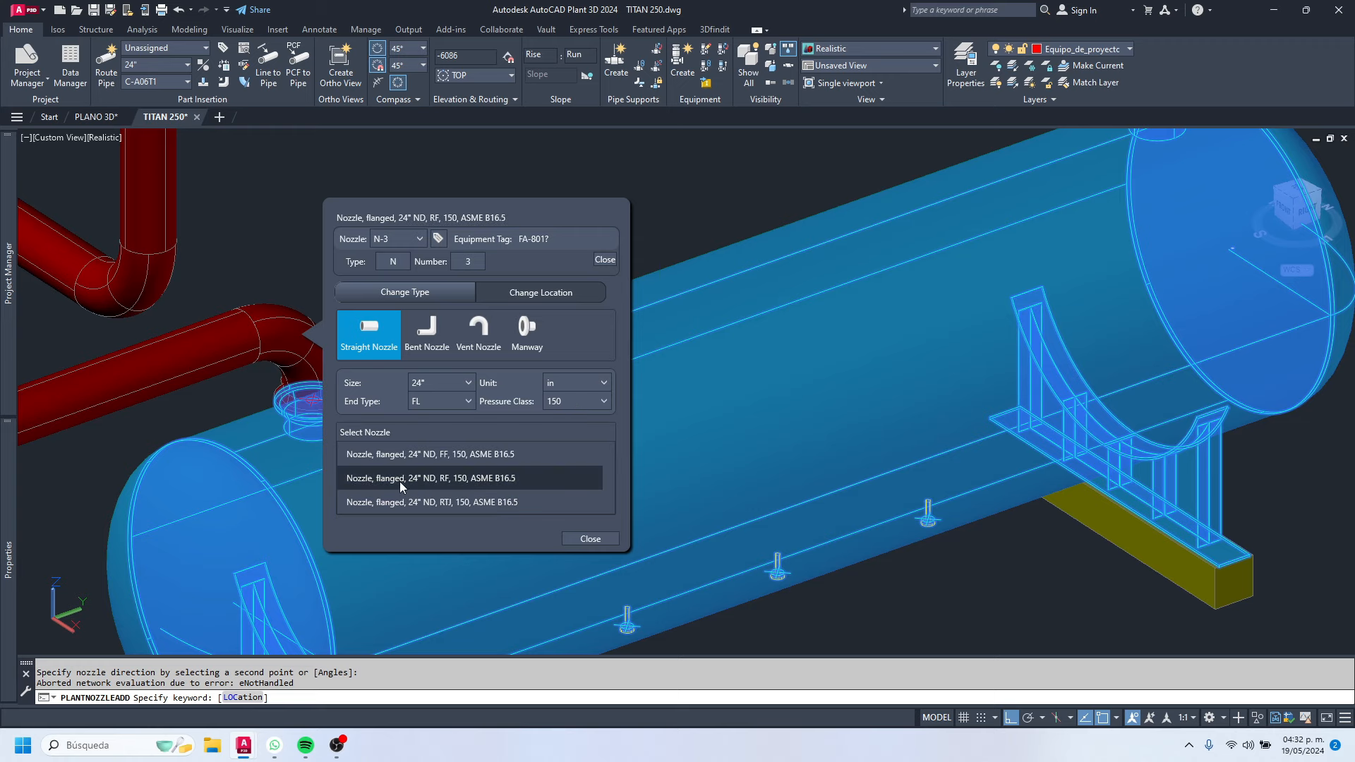
click(774, 539)
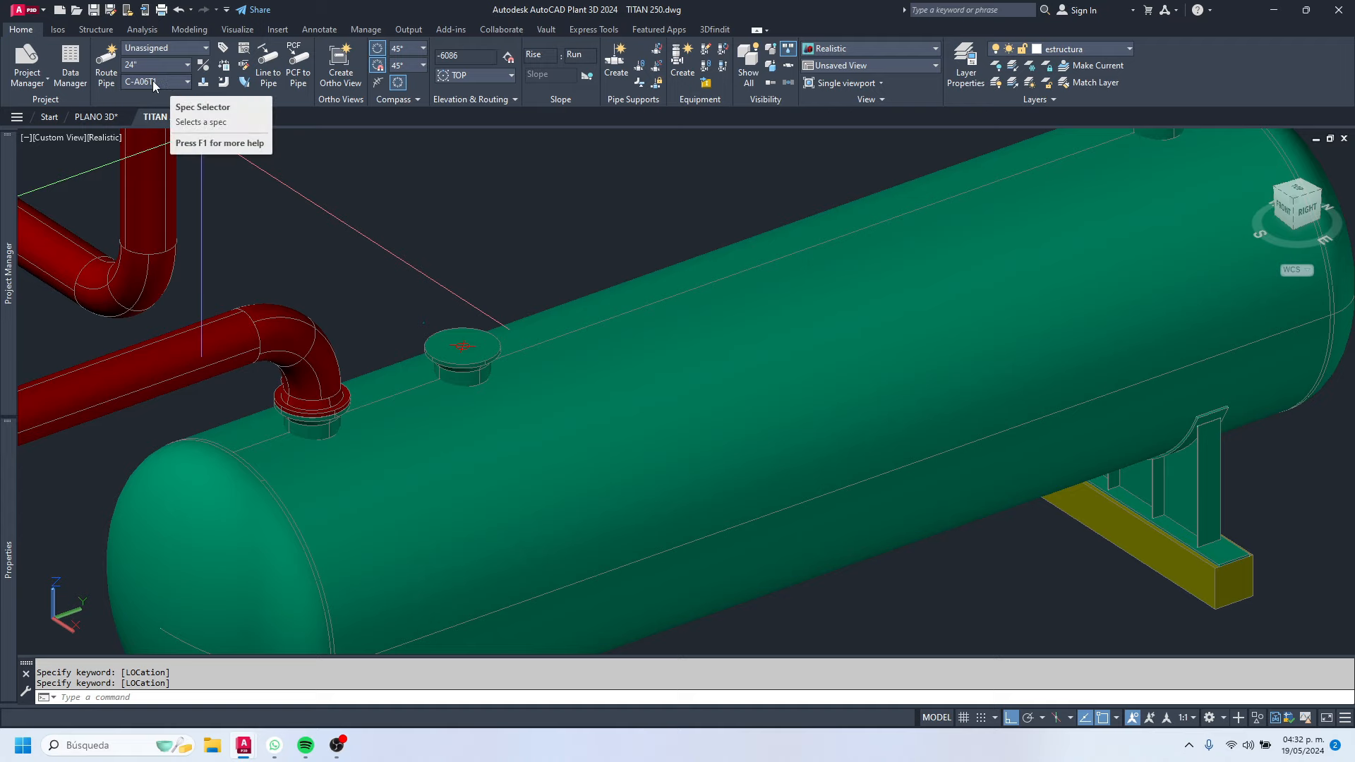
Step: Route a 24" C-A06T1 pipe vertically upward from nozzle N-3 on top of the tank
click(430, 318)
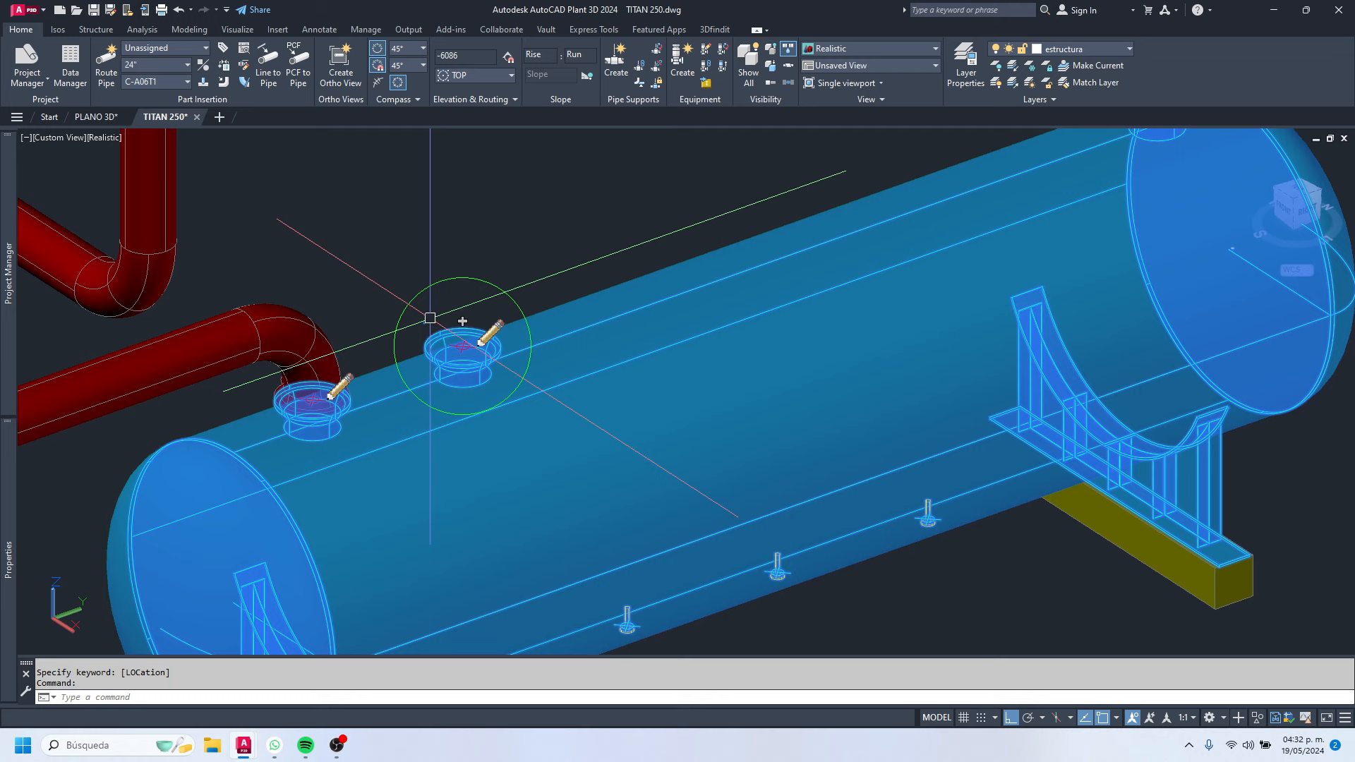
click(490, 331)
scroll(451, 303, down, 5)
scroll(465, 268, up, 3)
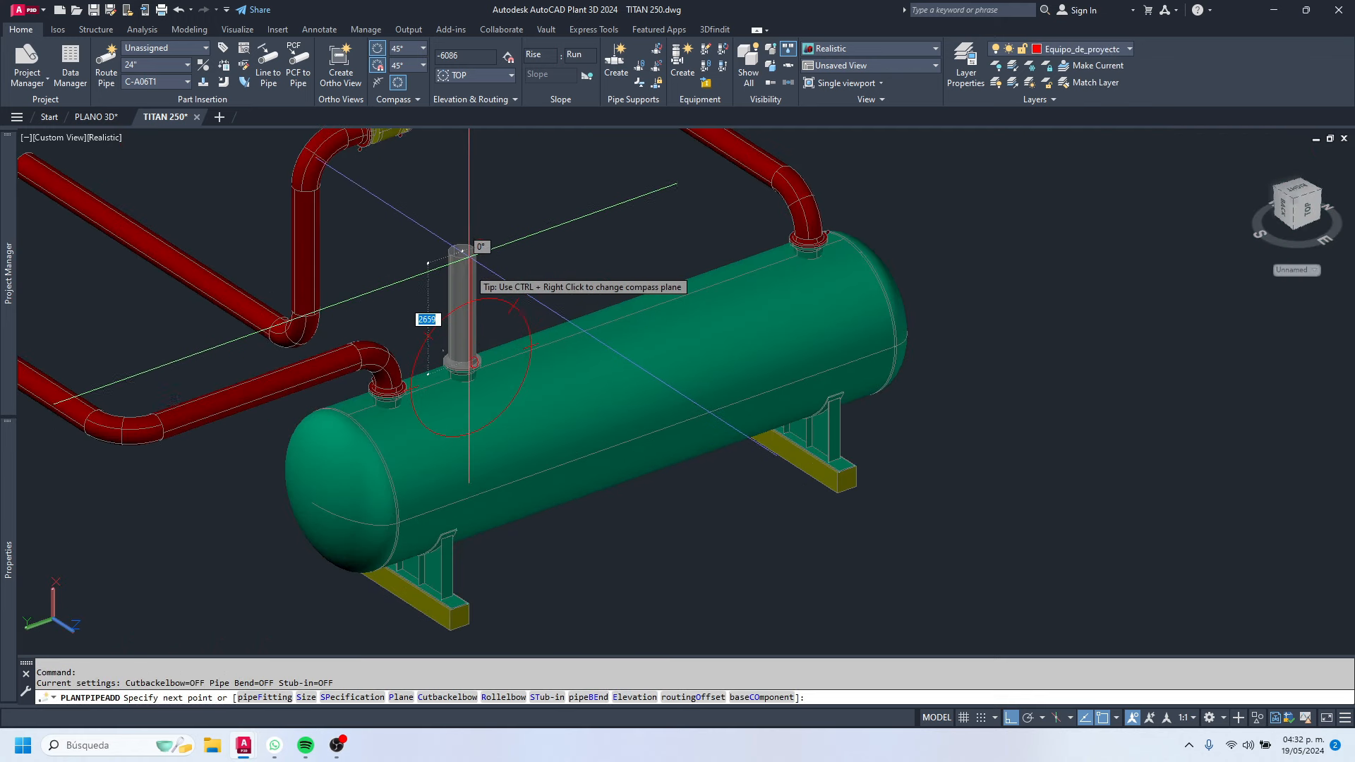
click(464, 233)
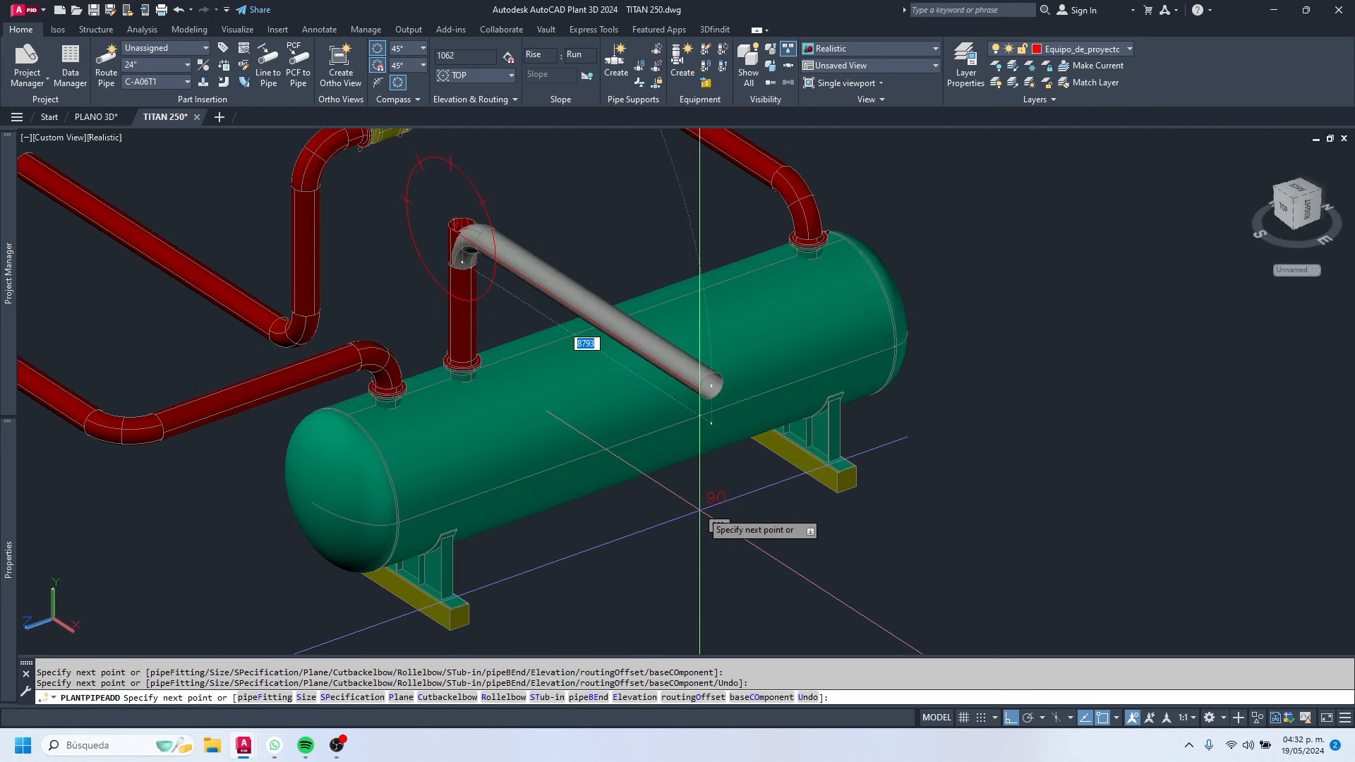
Step: Continue the pipe horizontally across and past the tank, turn it parallel to the tank axis, and finish the routing
middle_drag(771, 515, 552, 422)
click(657, 476)
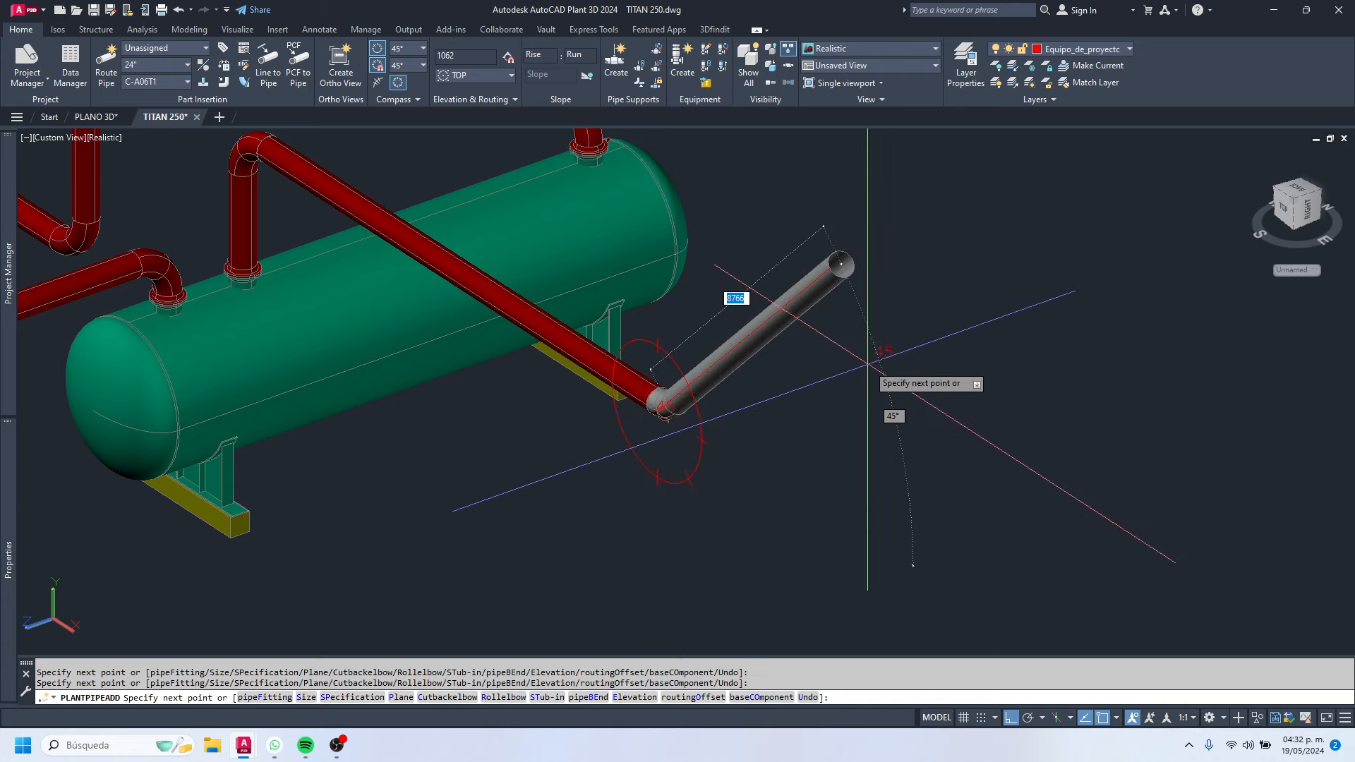
ctrl+right_click(867, 364)
middle_drag(921, 318, 746, 439)
click(866, 370)
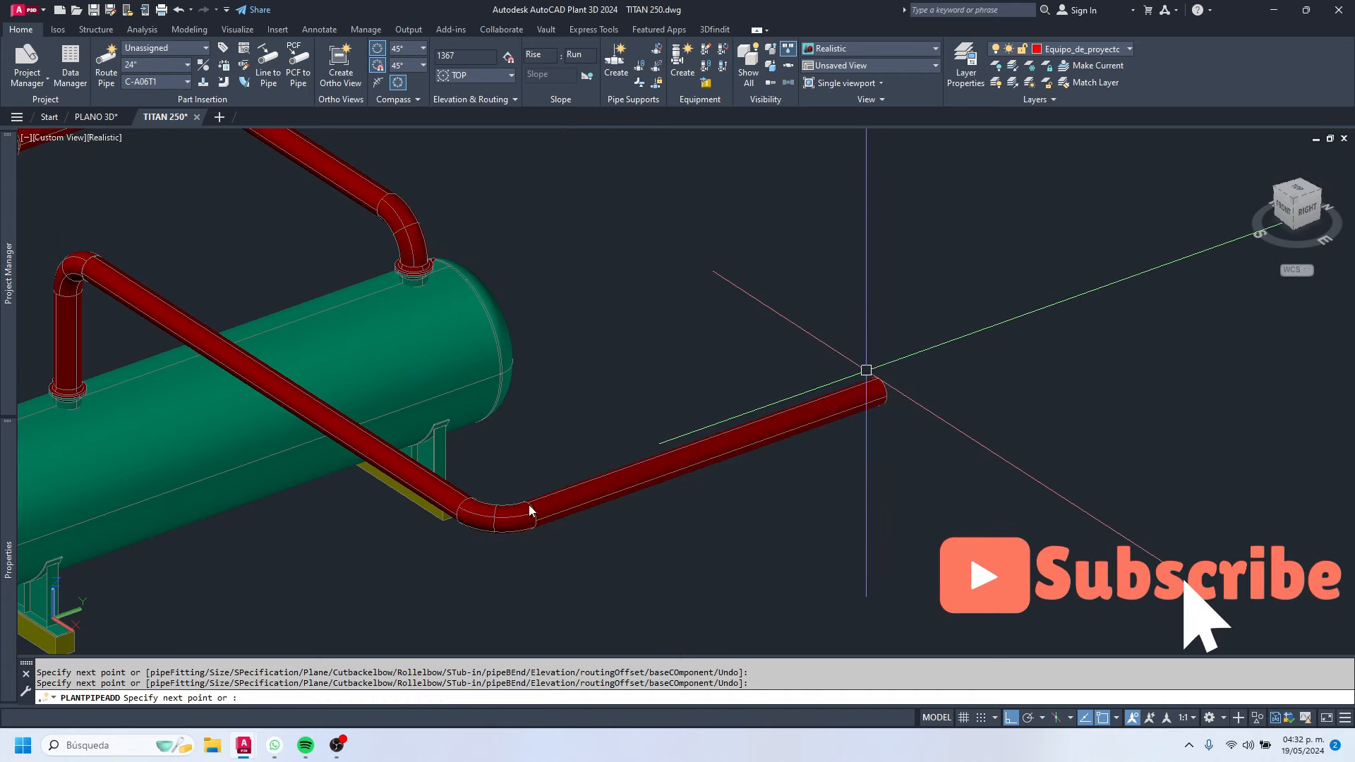
key(Escape)
key(Escape)
middle_drag(529, 504, 744, 361)
key(Escape)
click(401, 362)
key(Escape)
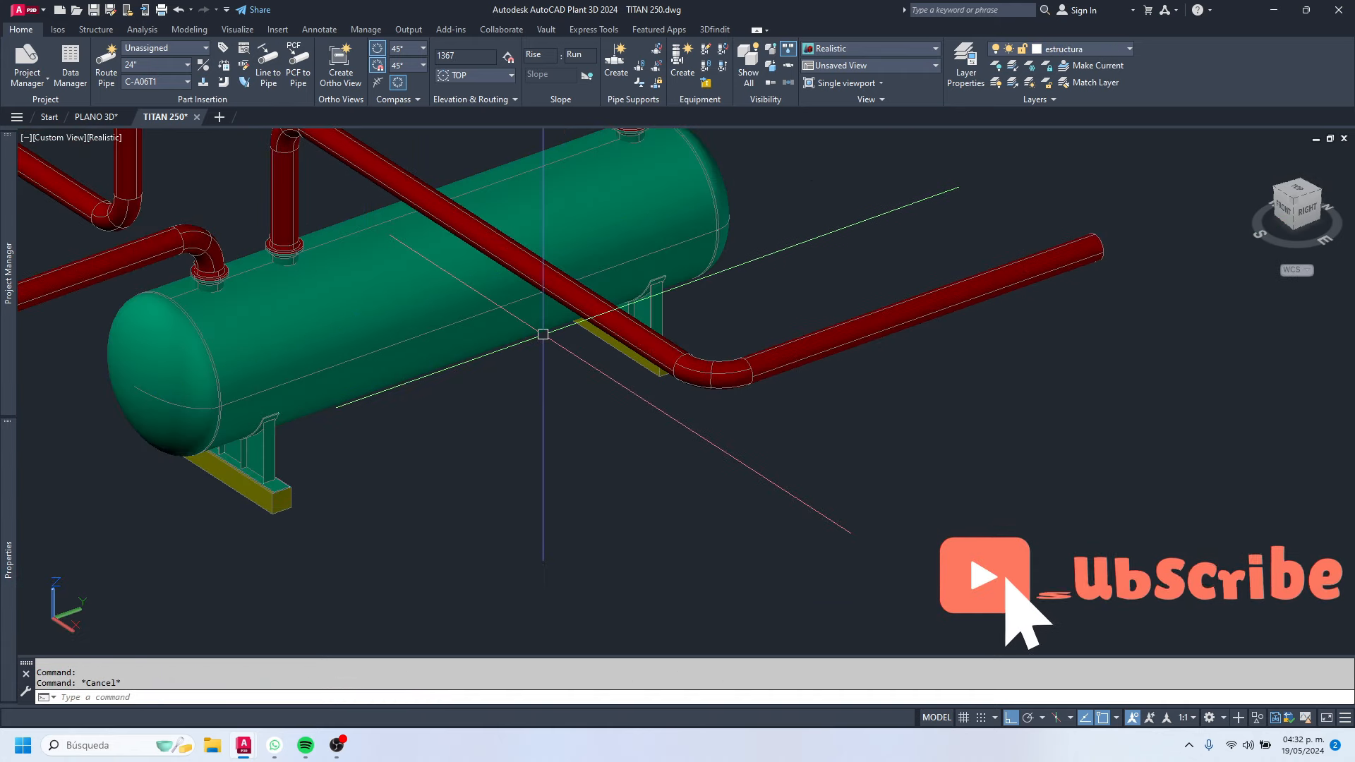
Step: Insert the 24" VALVULA ESFERICA CLASE 150 from spec C-A06T1 midway along the end pipe run, with rotation angle 0
middle_drag(543, 334, 472, 436)
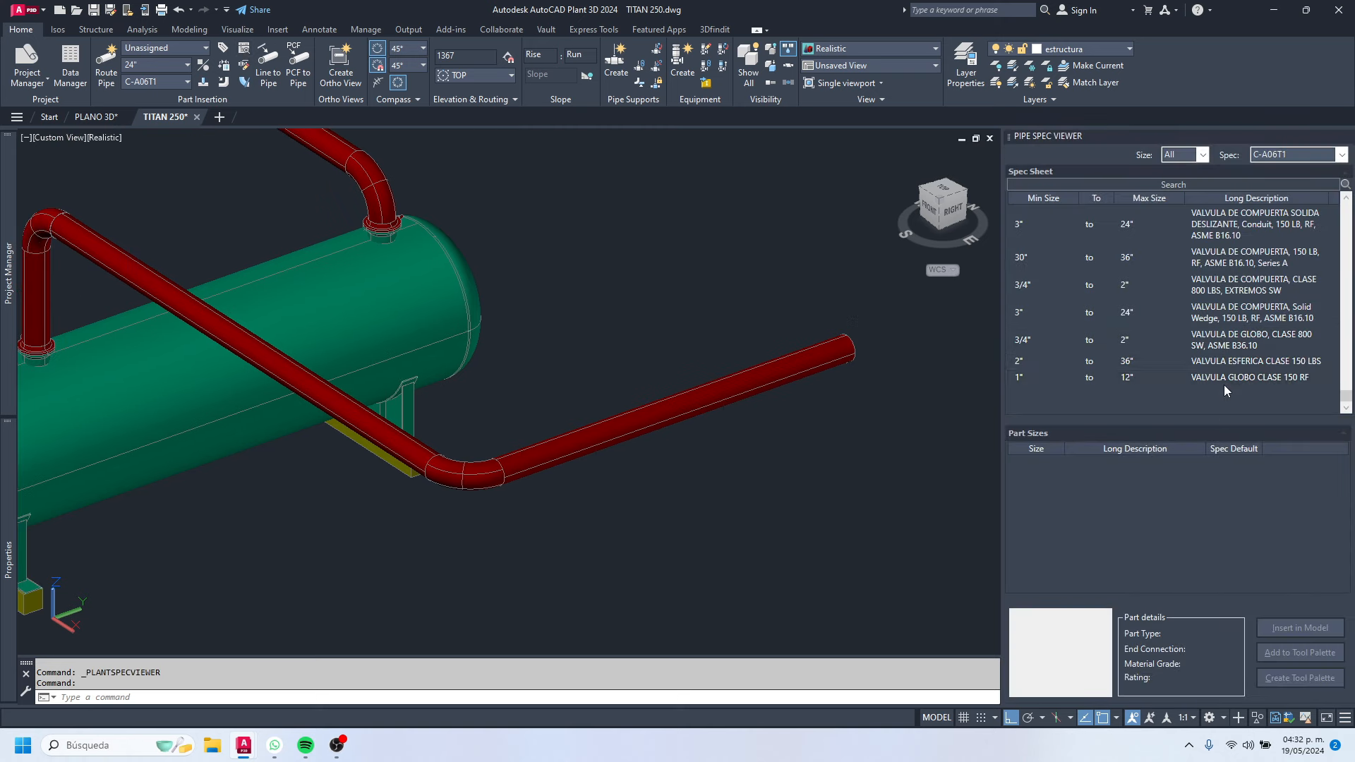
click(1227, 358)
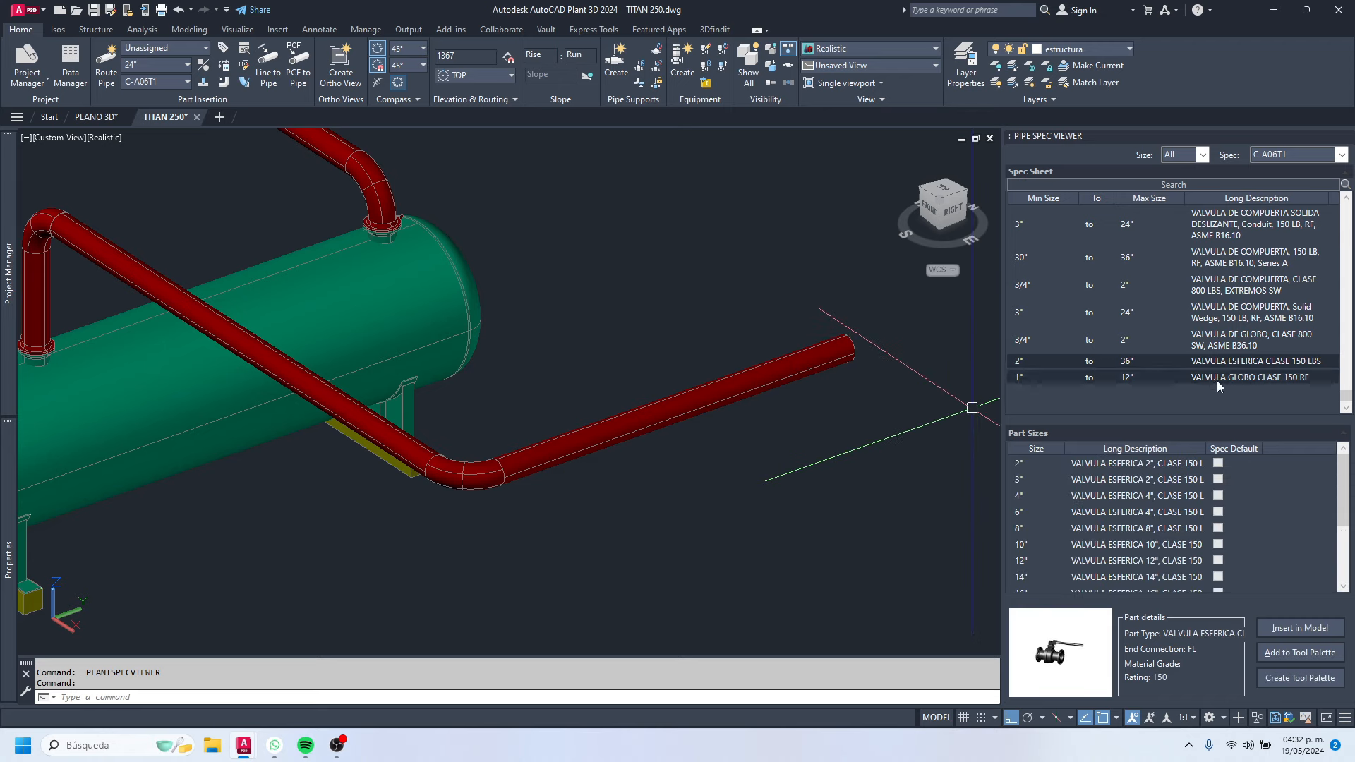
scroll(1130, 523, down, 2)
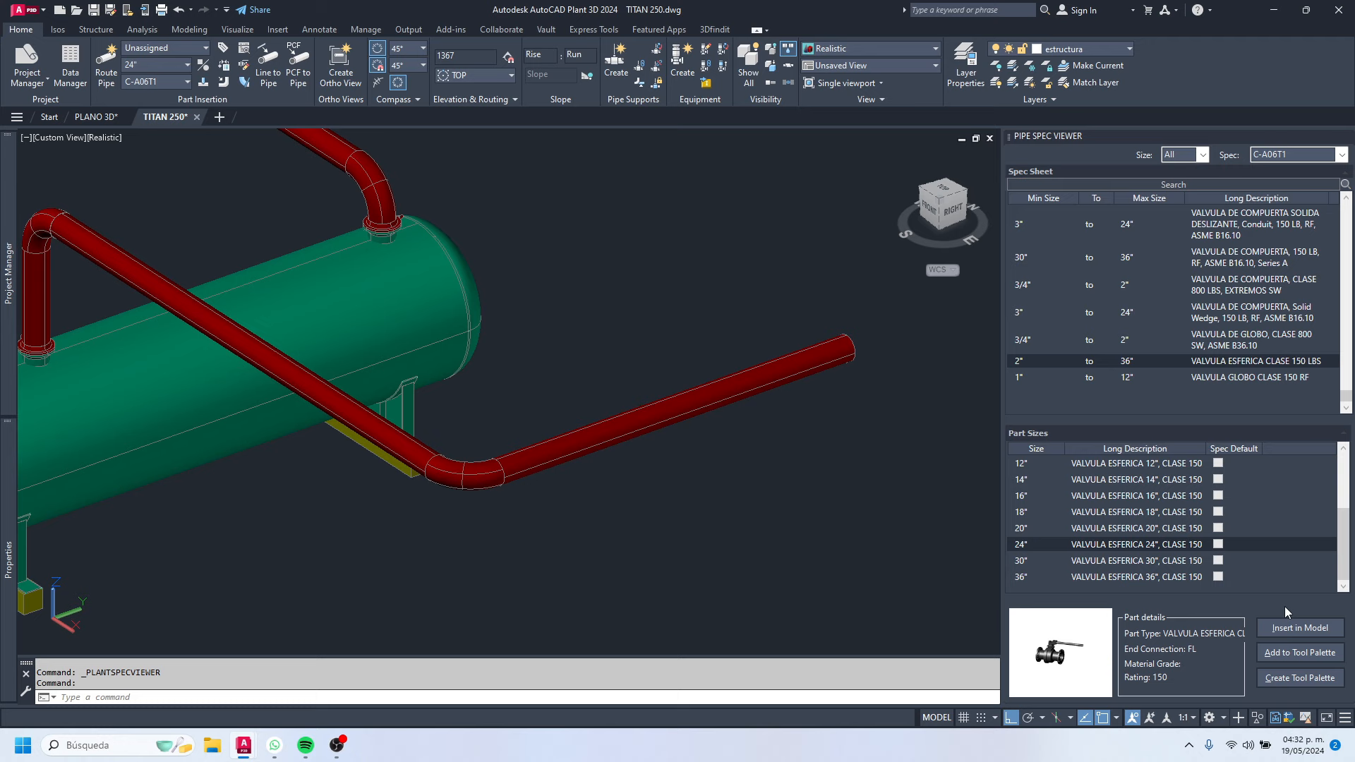
click(1299, 628)
click(696, 400)
scroll(718, 349, up, 2)
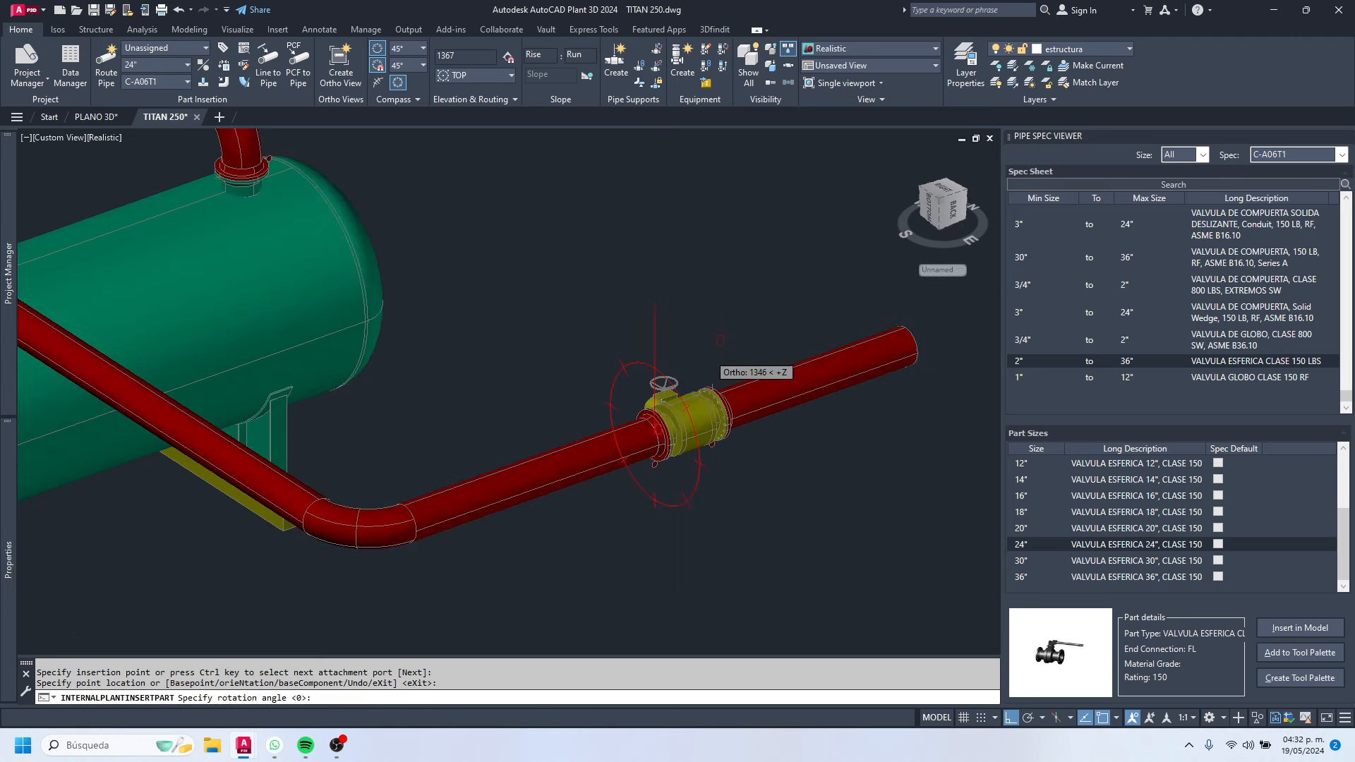
key(Return)
key(Escape)
scroll(615, 372, up, 5)
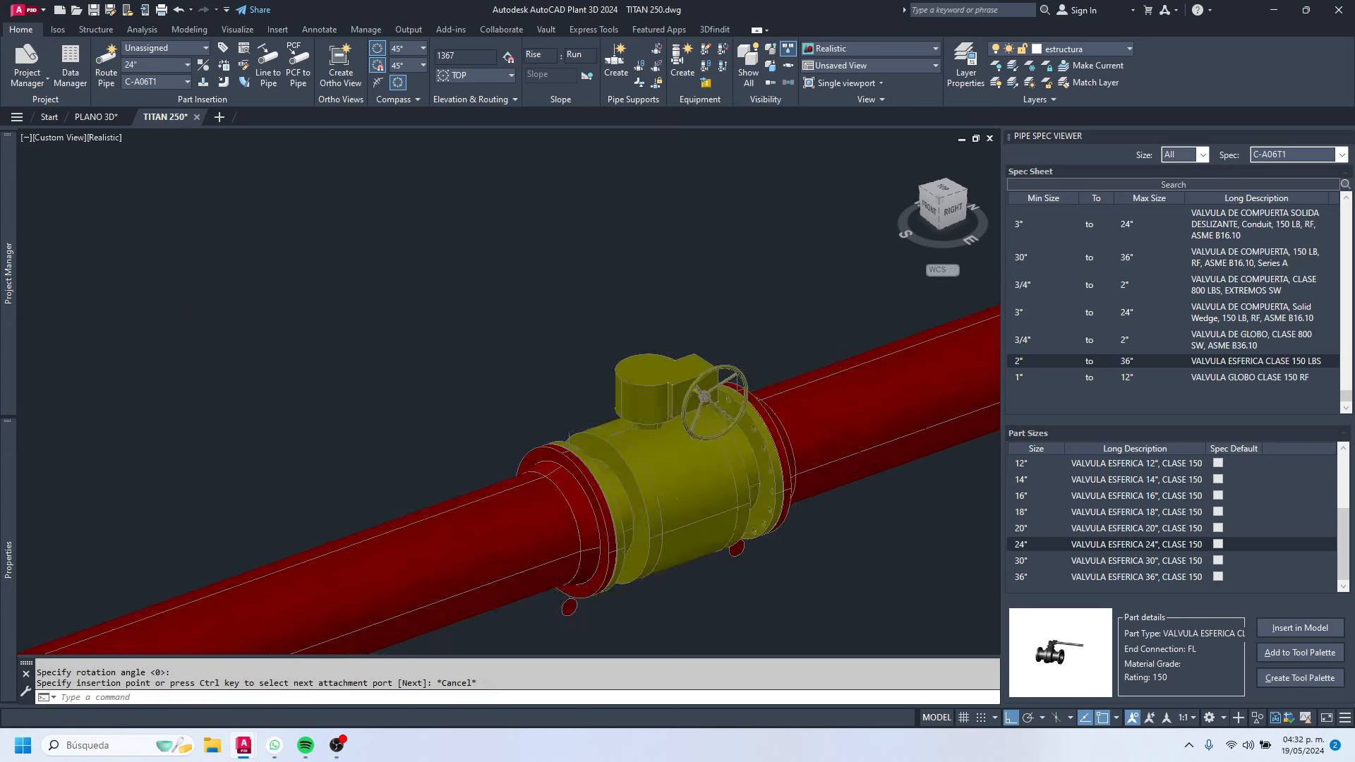
scroll(616, 371, down, 6)
key(Escape)
key(Escape)
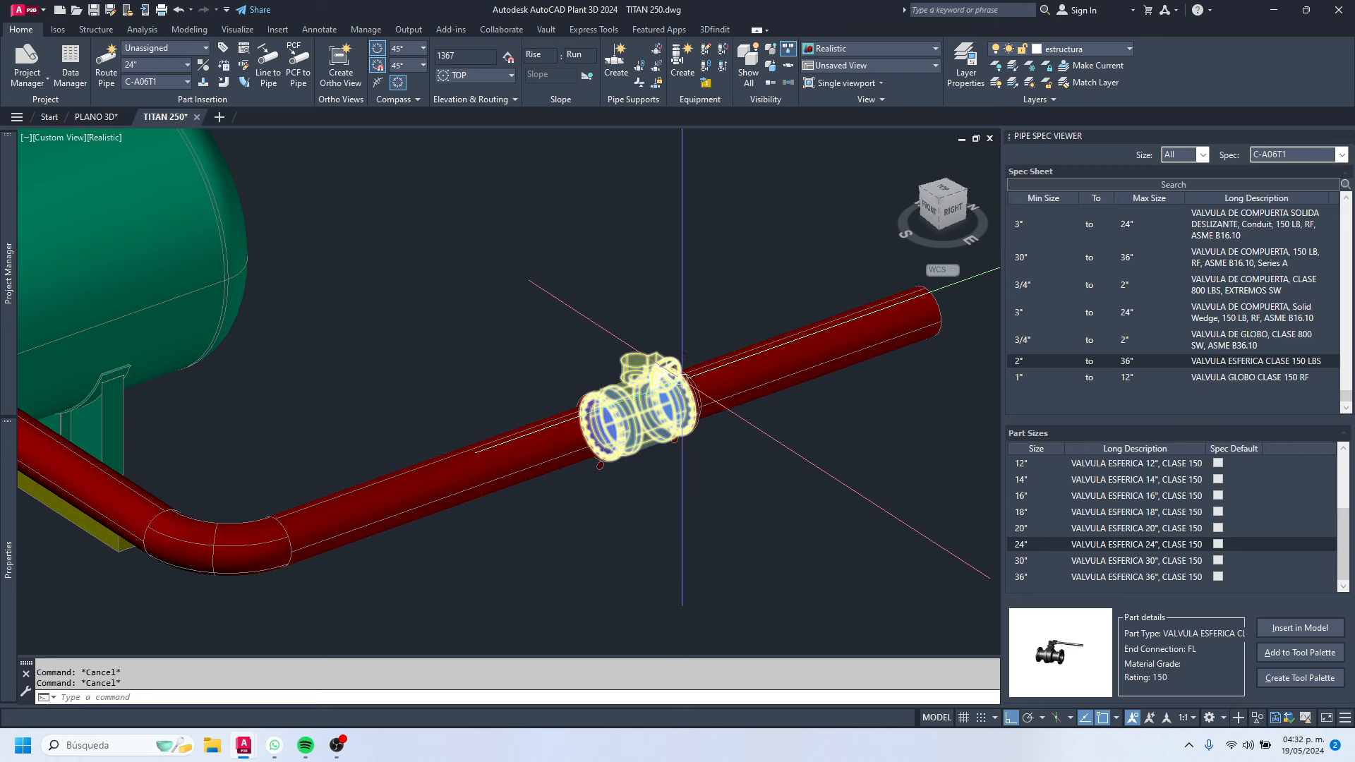
Step: Examine the tank and the three valved pipe lines leaving its top nozzles
scroll(598, 330, down, 5)
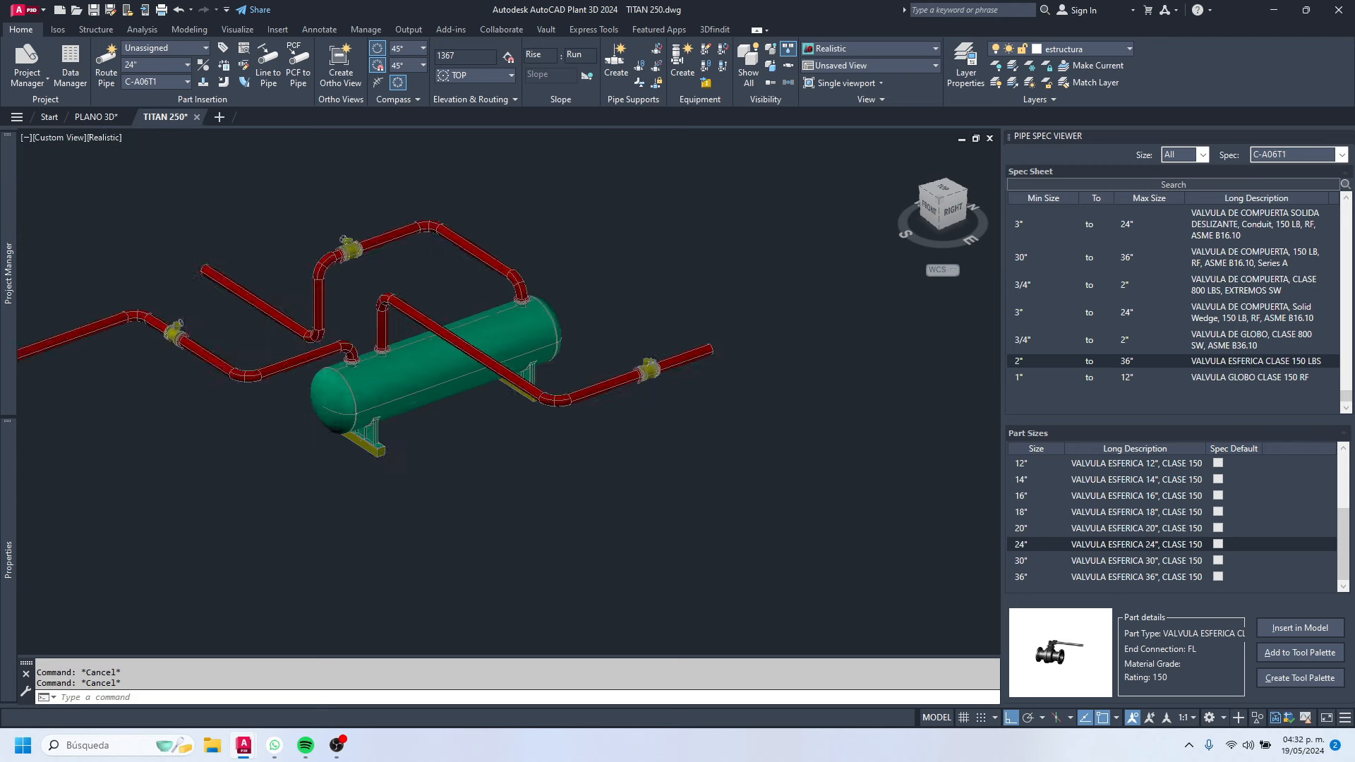
scroll(605, 377, up, 6)
scroll(684, 400, down, 2)
middle_drag(509, 363, 630, 379)
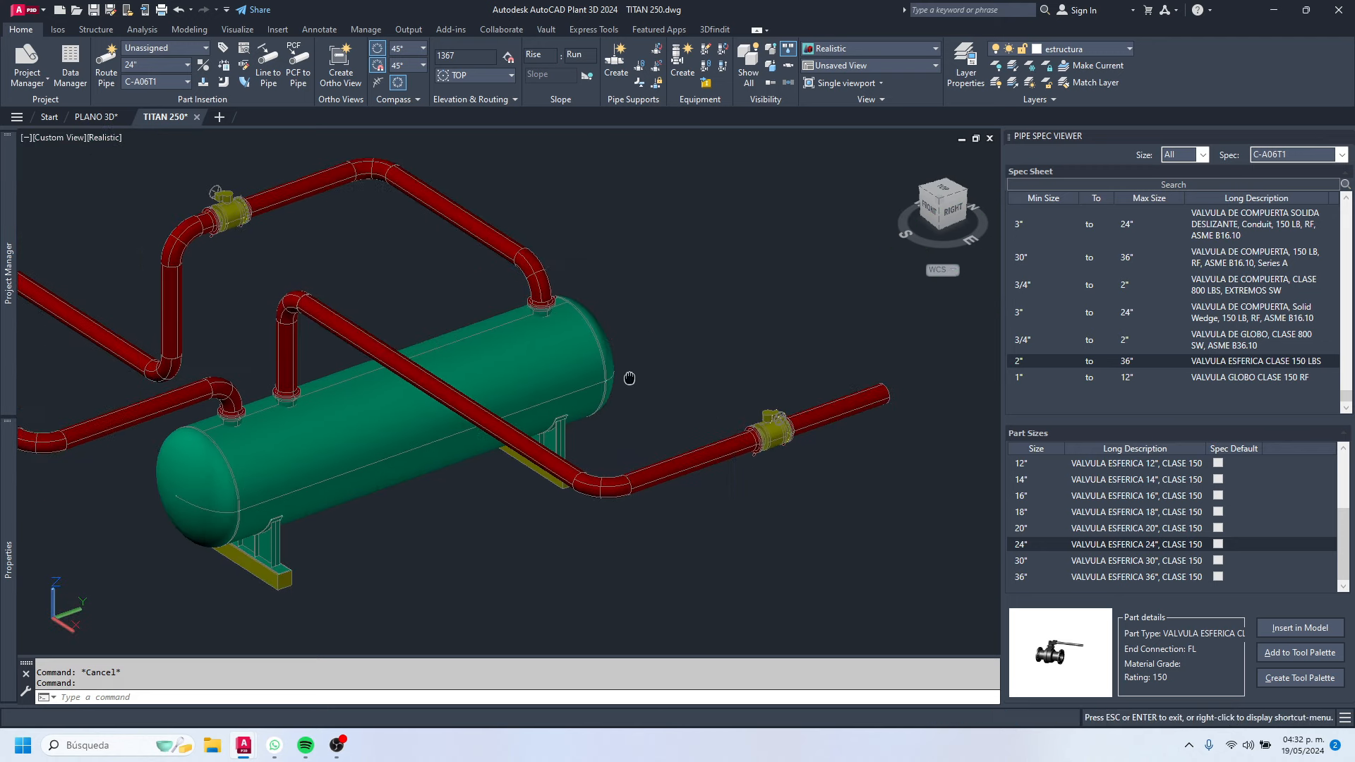
scroll(623, 411, down, 2)
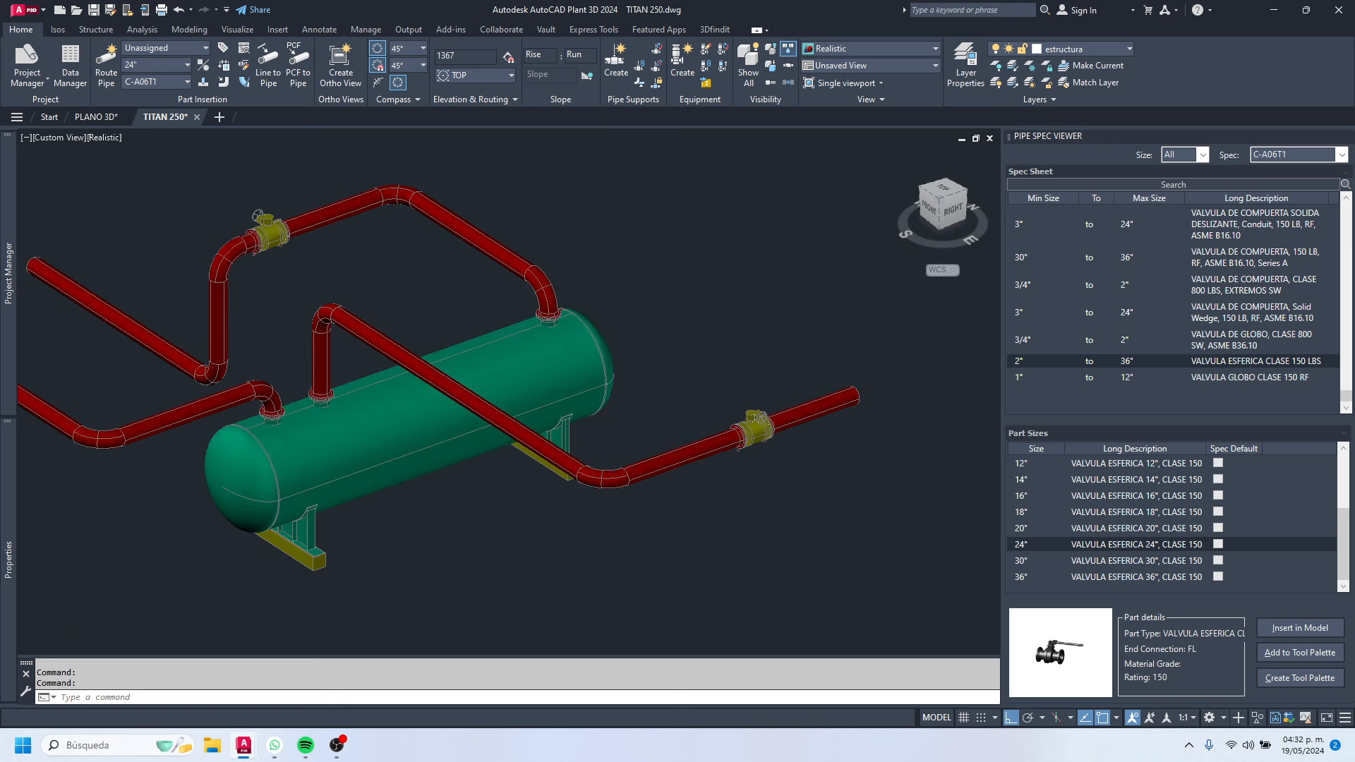
scroll(492, 319, up, 2)
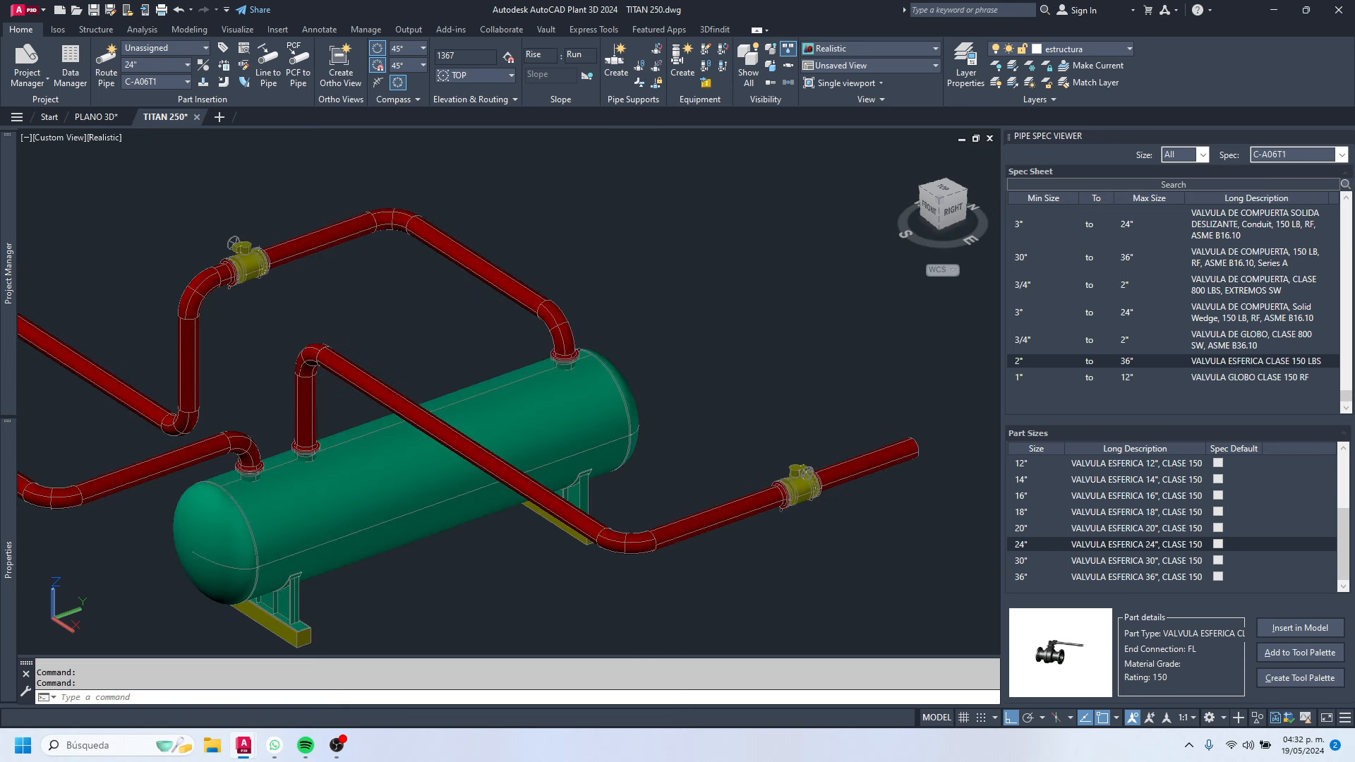
scroll(545, 288, down, 3)
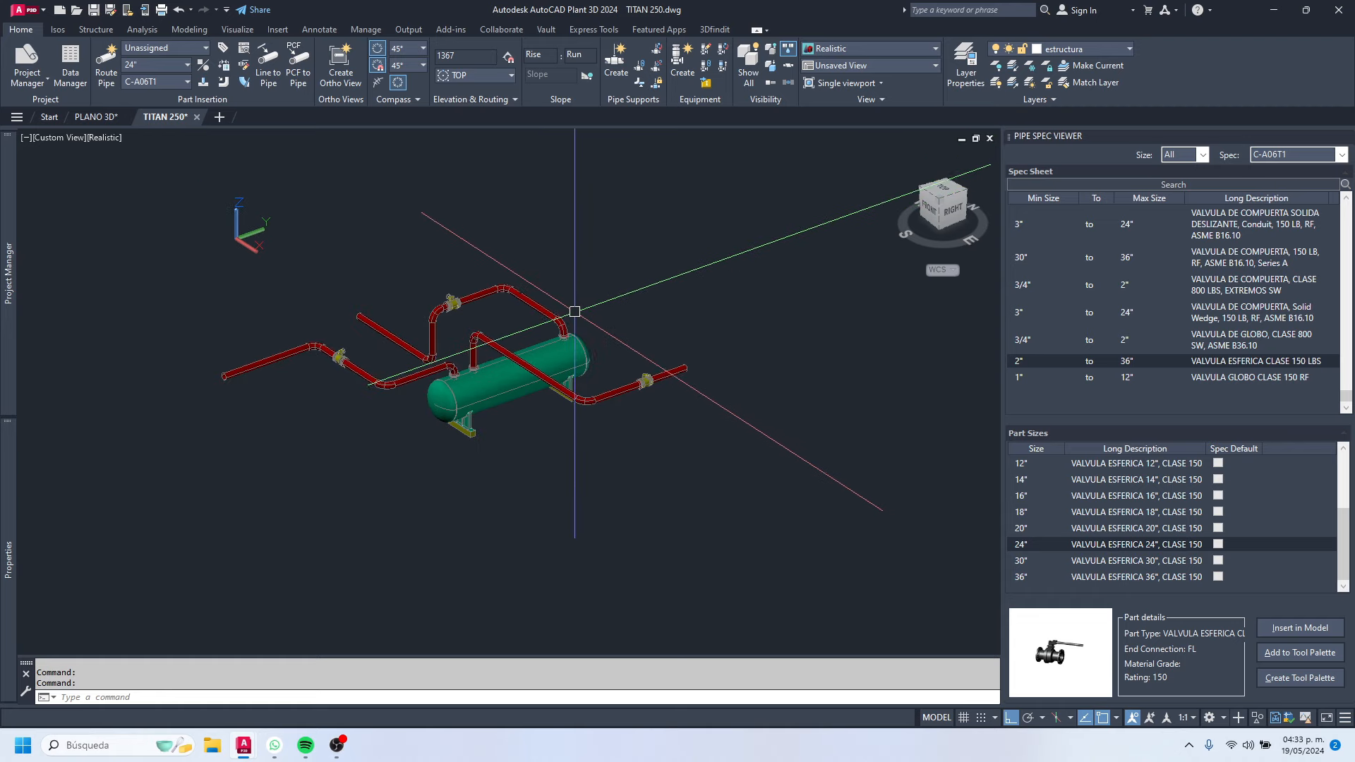
Step: Close the Pipe Spec Viewer and inspect the whole tank and piping model
click(1333, 137)
scroll(720, 424, down, 2)
scroll(713, 417, up, 3)
scroll(664, 379, down, 2)
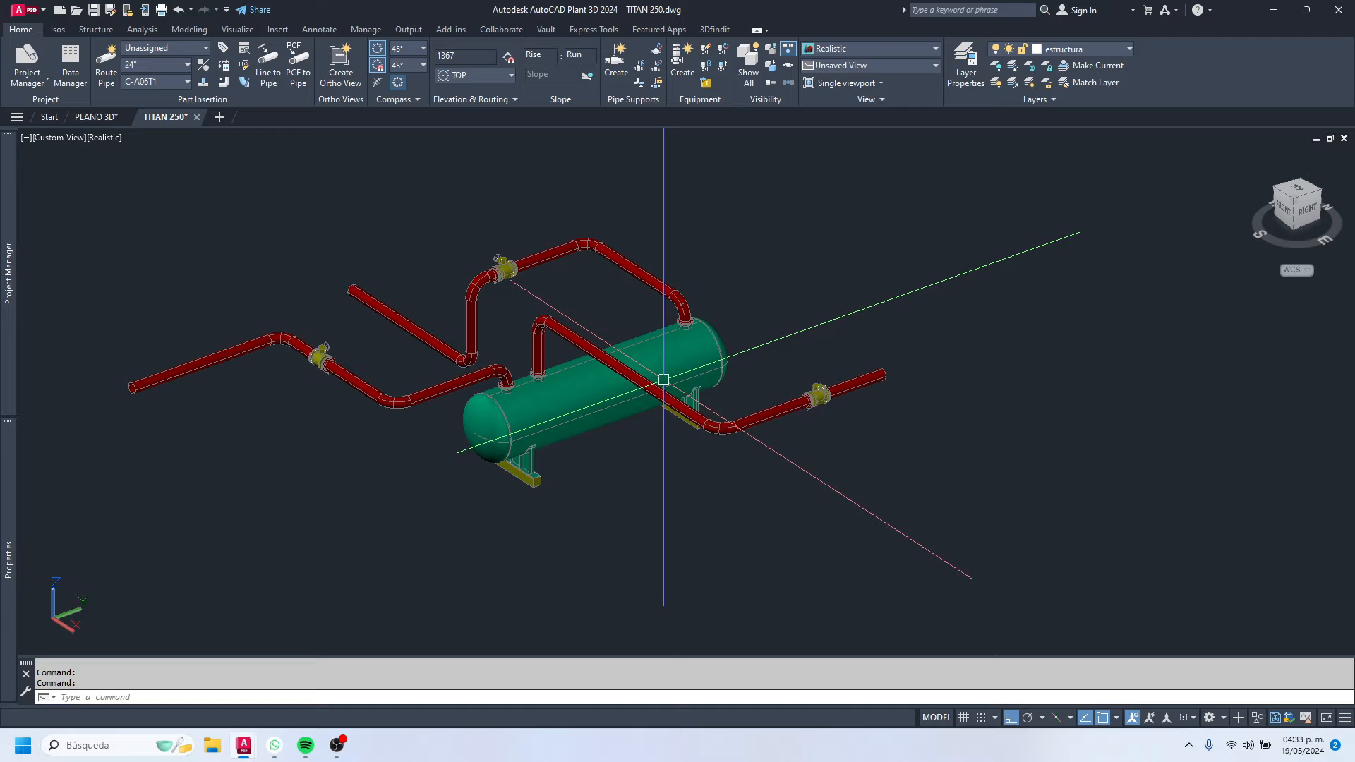
scroll(726, 386, up, 3)
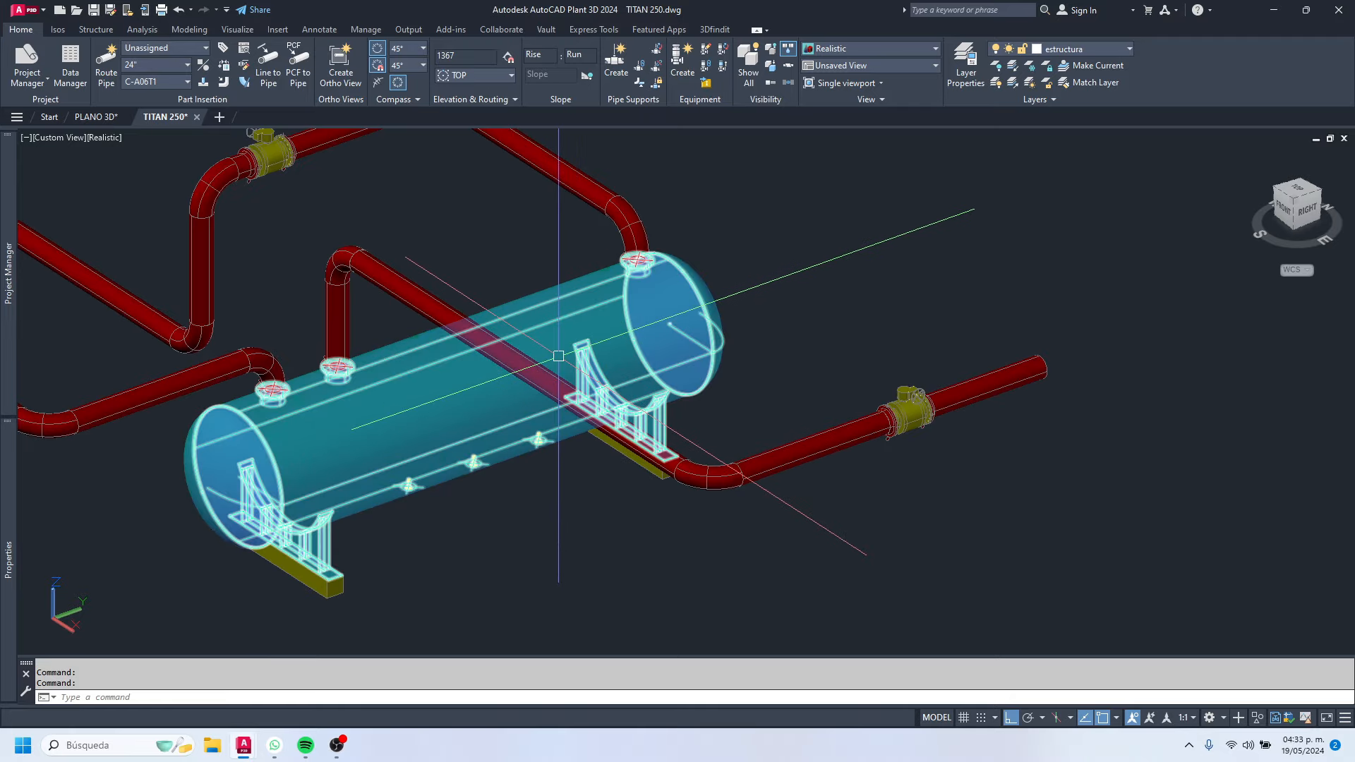
scroll(460, 398, down, 5)
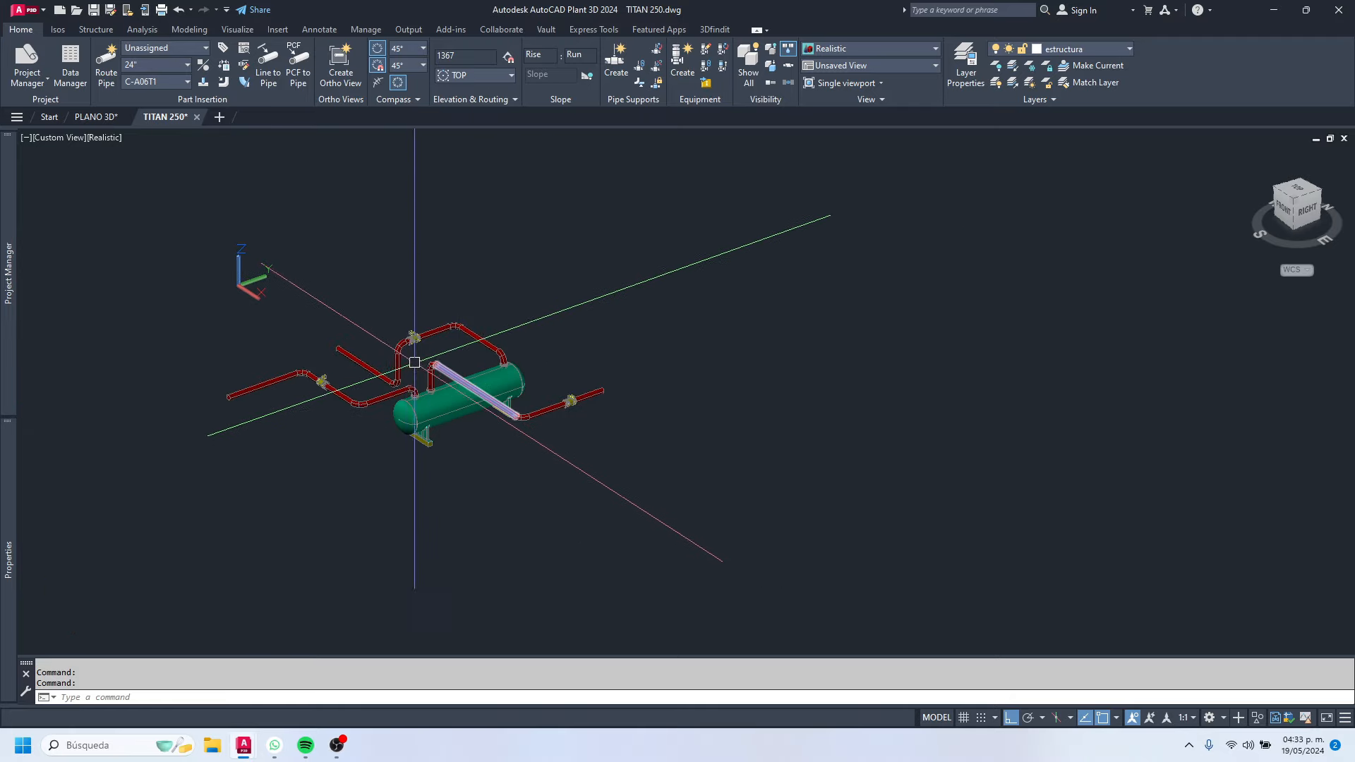
scroll(426, 383, up, 4)
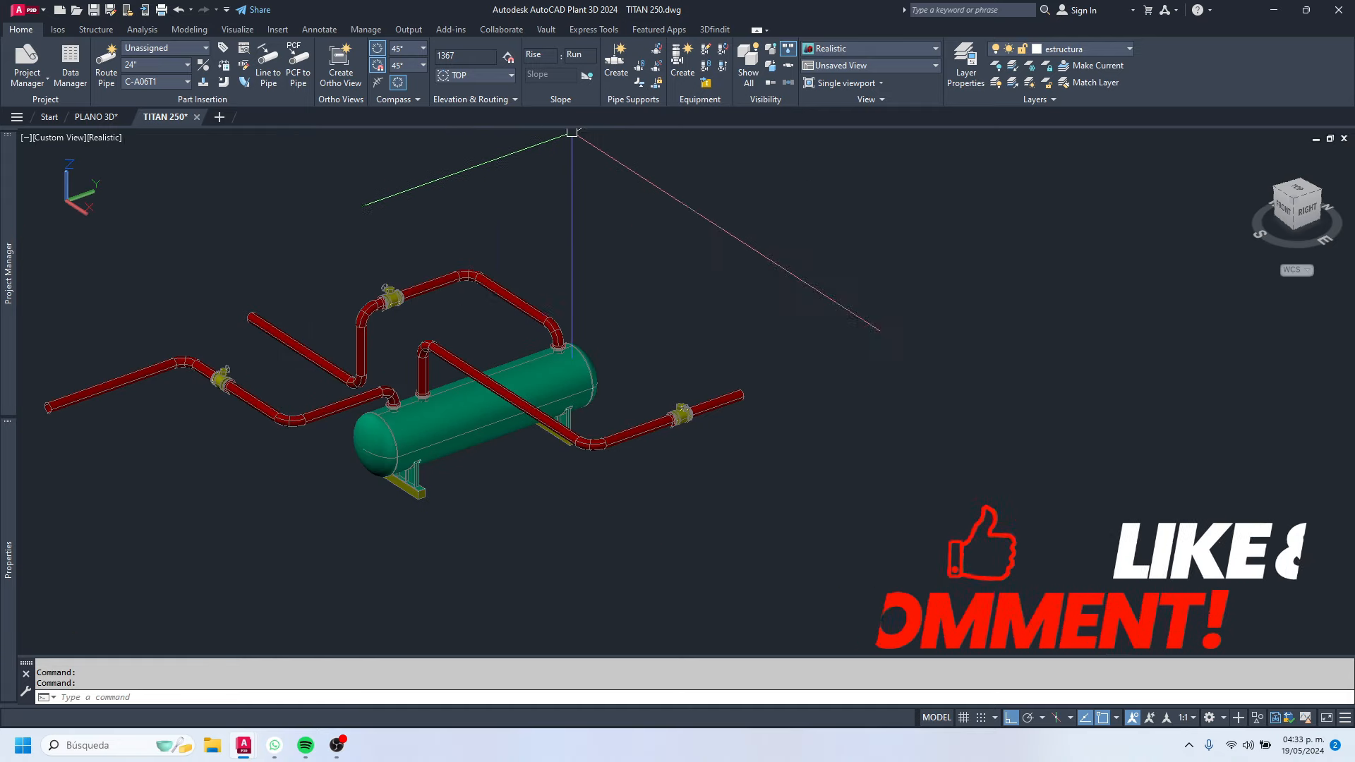
Step: Copy the tank to the empty area in front of the original, using its middle top nozzle as base point
click(437, 428)
text(co)
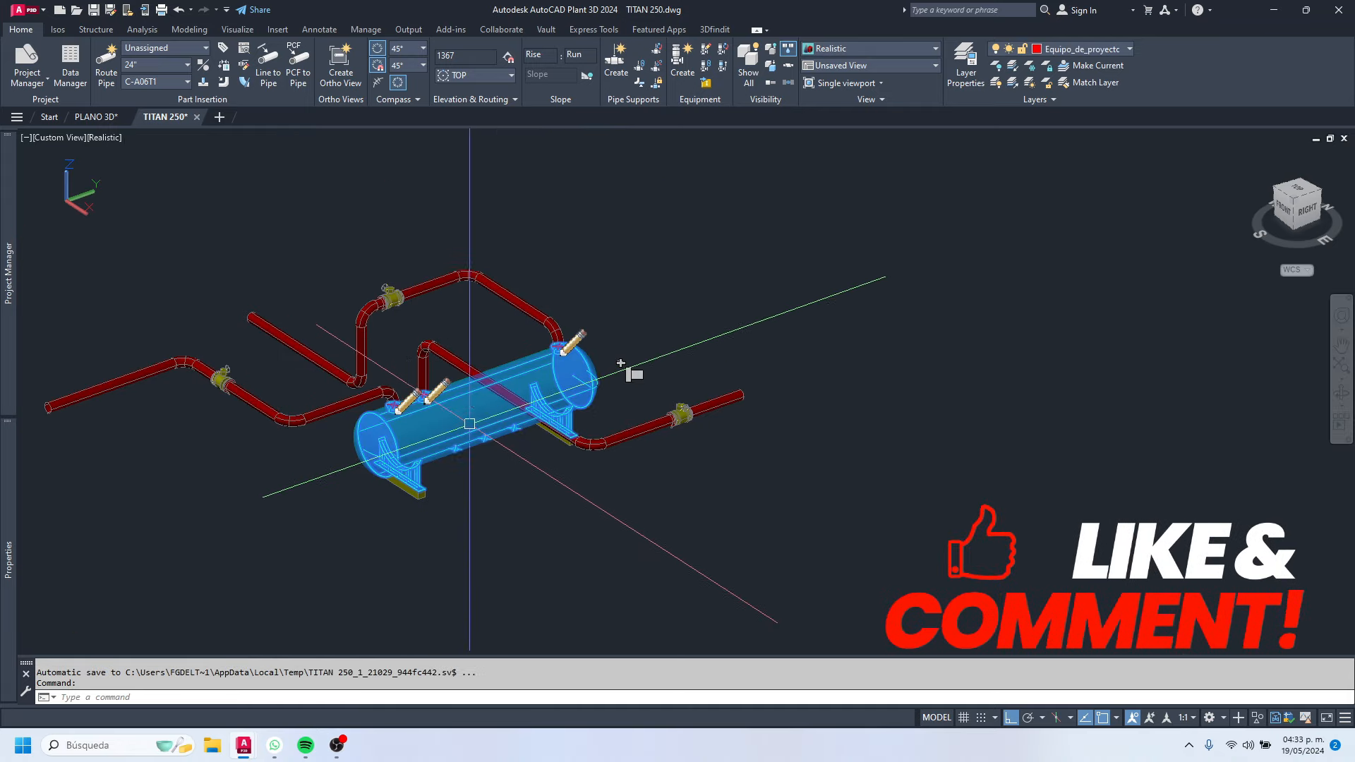
key(Return)
click(422, 396)
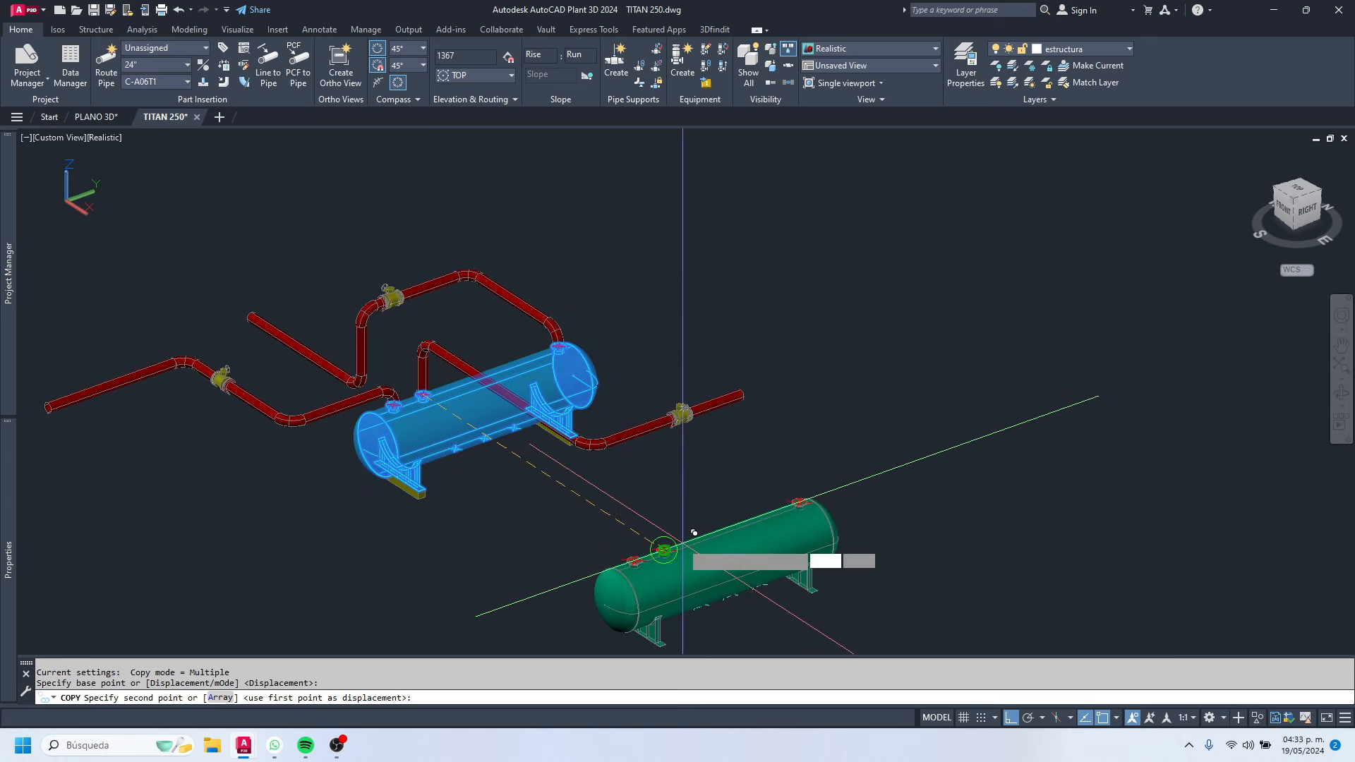
click(628, 527)
key(Escape)
Step: Explode the tank copy repeatedly until its nozzles and shell are separate objects
scroll(621, 494, up, 3)
click(604, 483)
text(x)
key(Return)
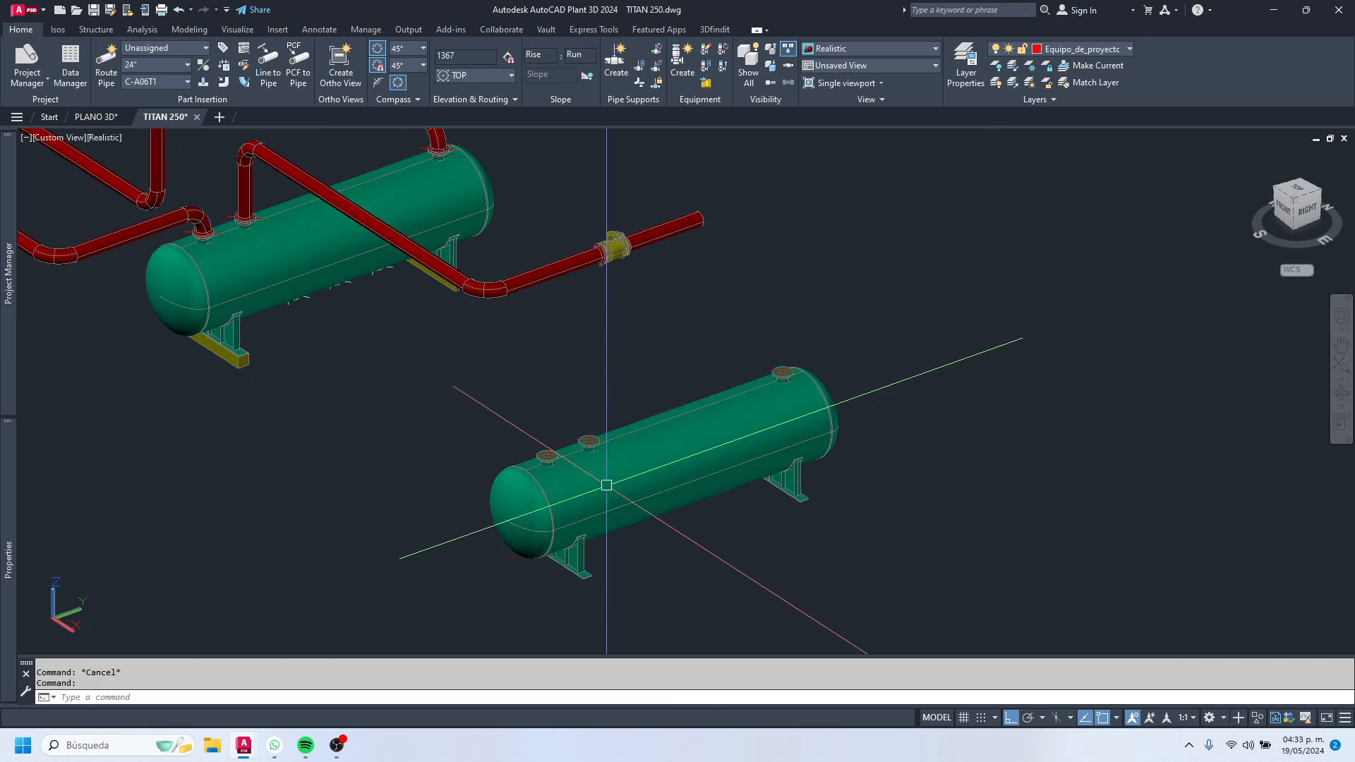
click(611, 484)
key(Return)
click(612, 483)
key(Return)
scroll(612, 484, up, 5)
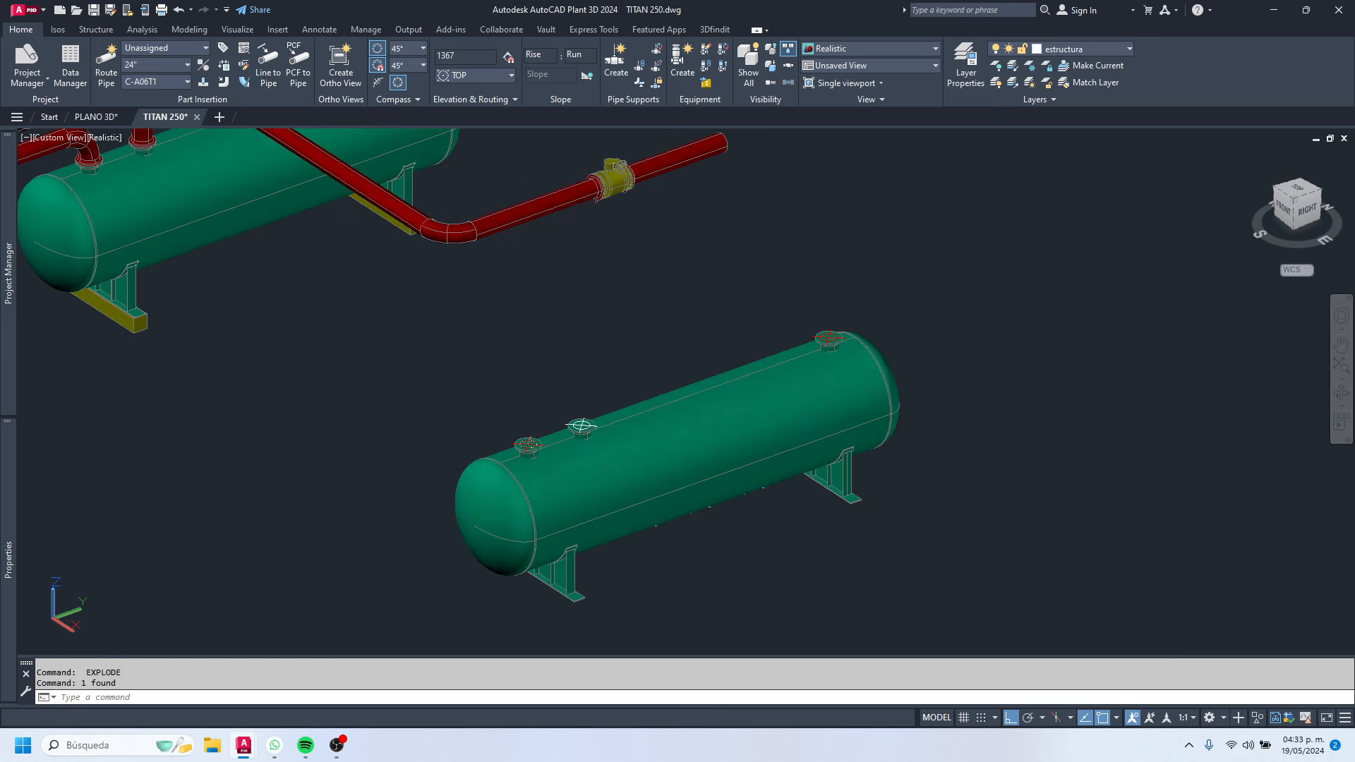
key(Escape)
key(Escape)
scroll(532, 336, up, 2)
click(504, 304)
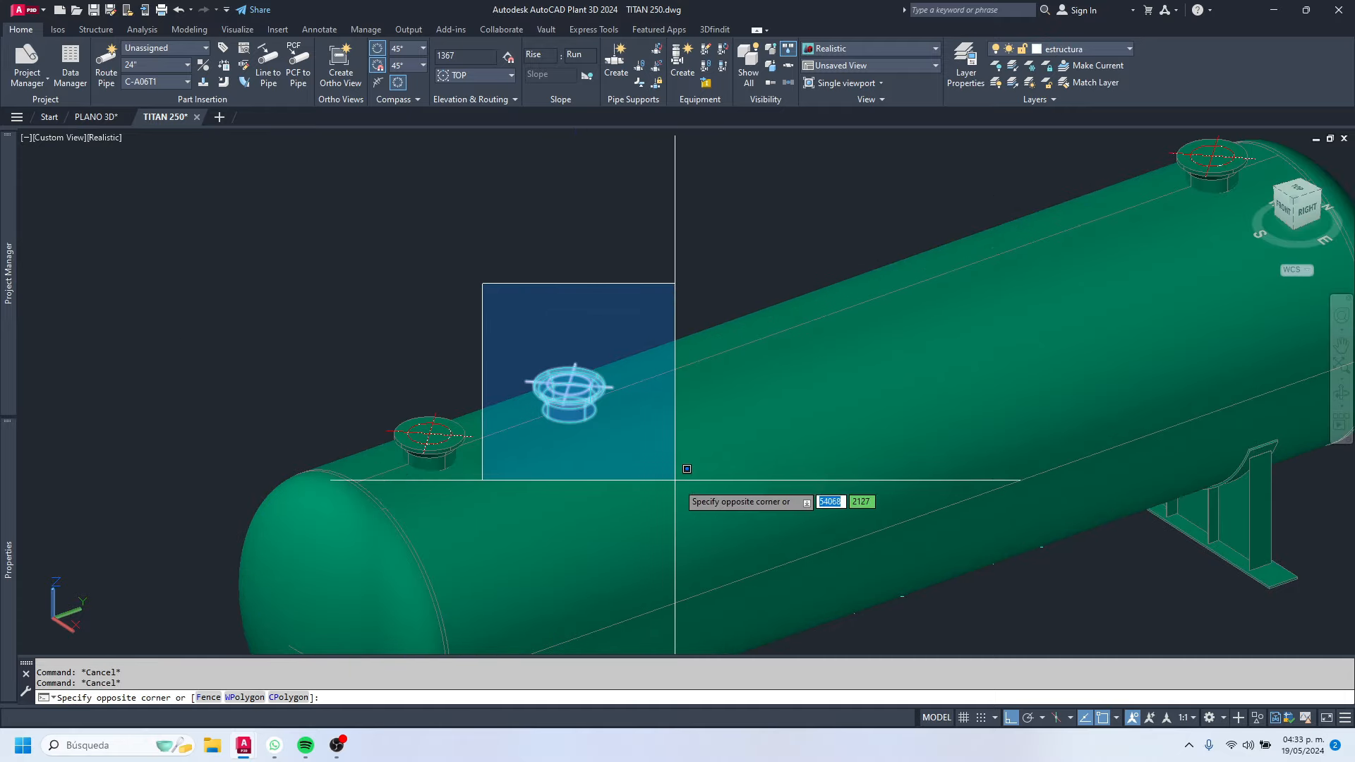
scroll(650, 405, up, 5)
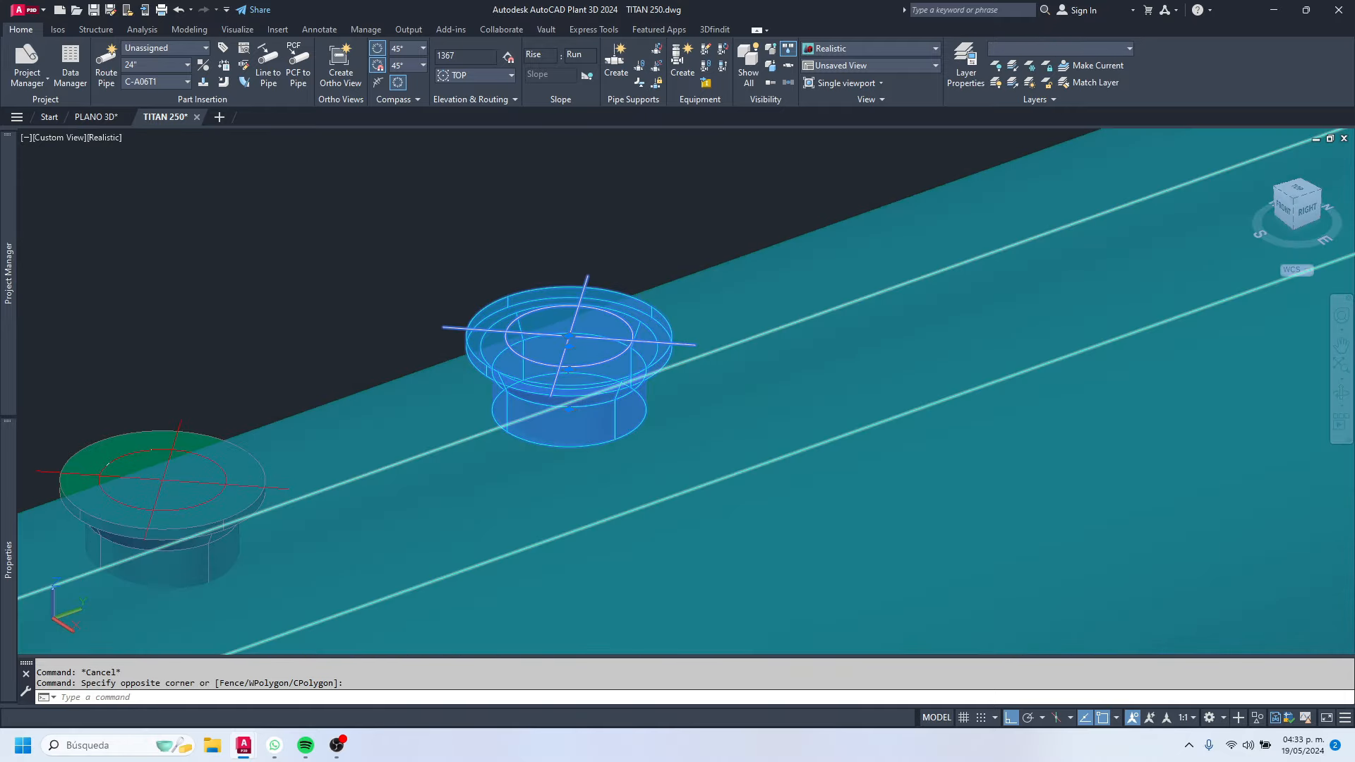
text(co)
key(Return)
scroll(629, 414, down, 4)
key(Escape)
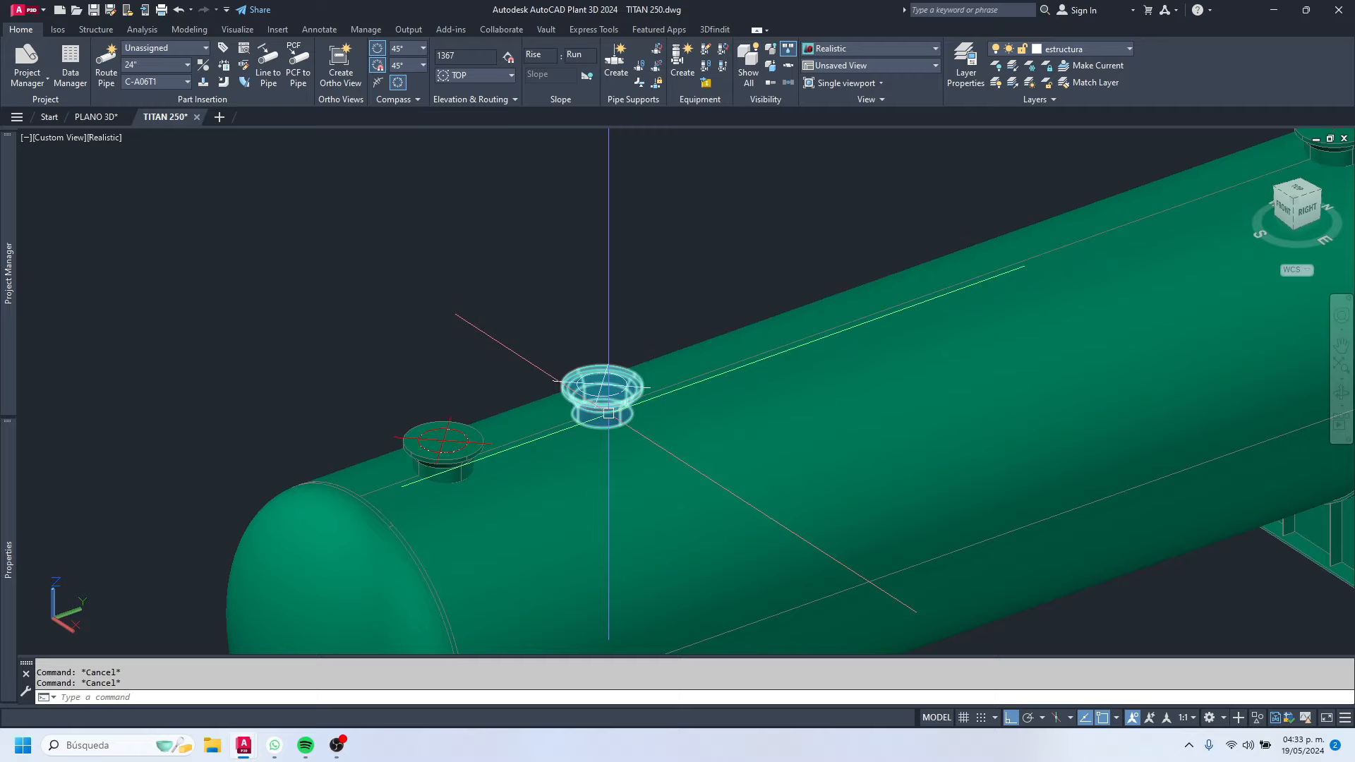
key(Escape)
scroll(592, 381, up, 2)
scroll(565, 378, down, 5)
scroll(516, 369, up, 3)
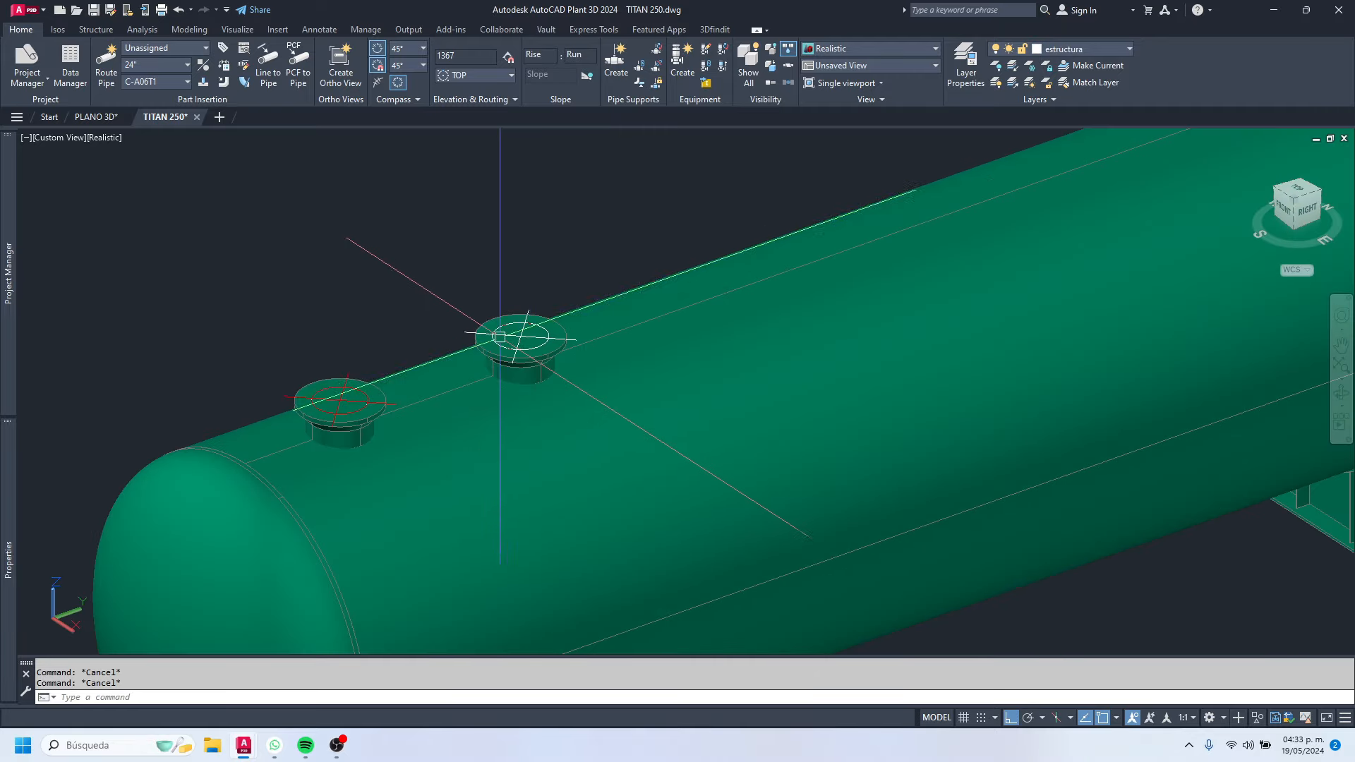
Step: Copy the second top nozzle of the exploded tank, with its centre marks, 1500 along the tank axis toward the far end
click(447, 242)
click(620, 448)
scroll(475, 417, up, 3)
text(co)
key(Return)
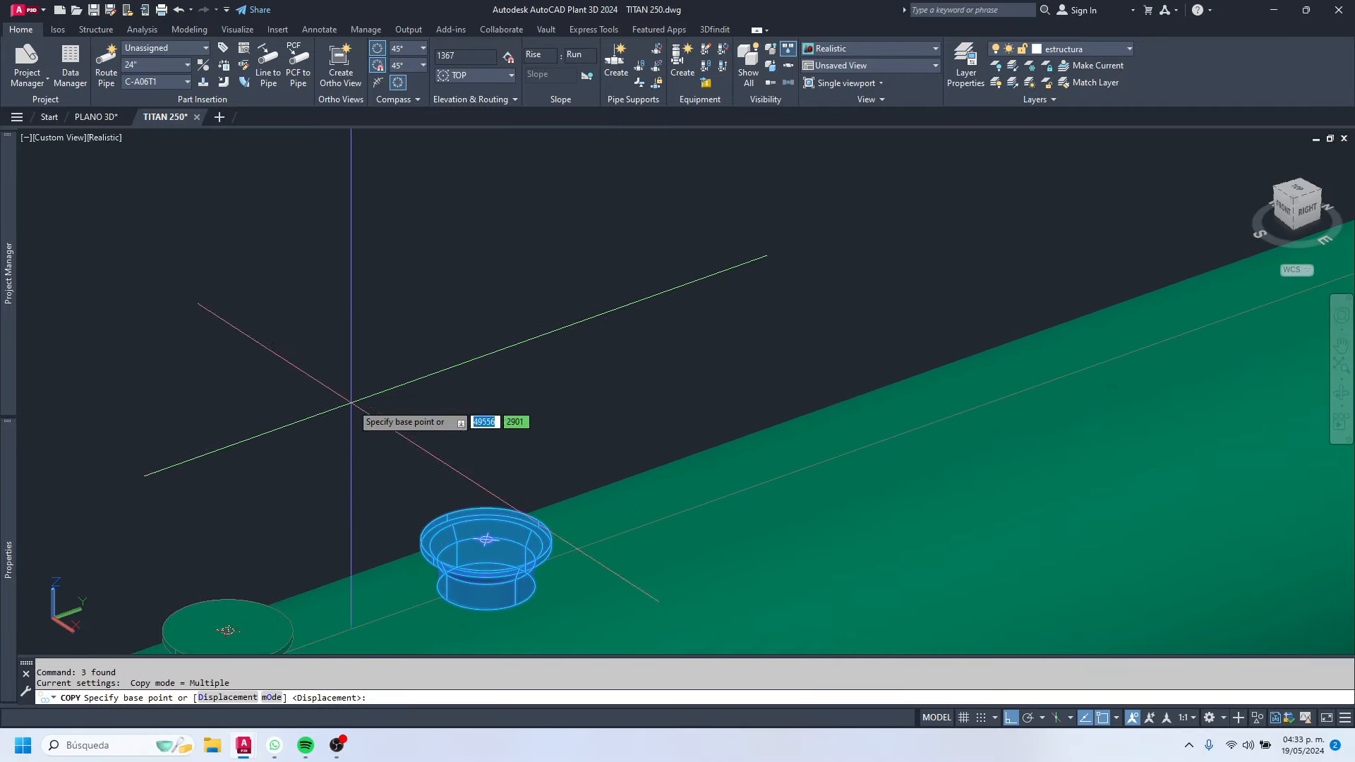
click(353, 404)
scroll(358, 399, down, 5)
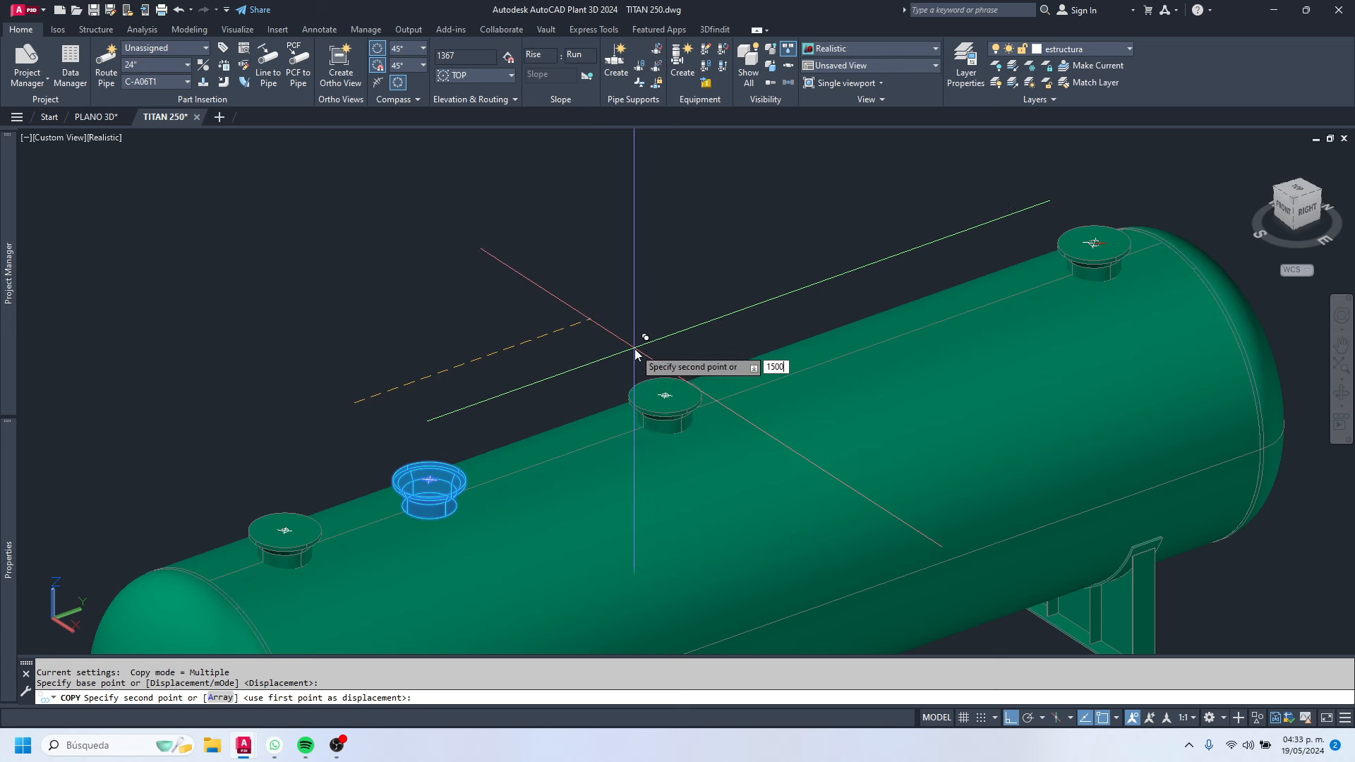
text(1500)
key(Return)
key(Escape)
key(Escape)
Step: Delete both overlapping circle-and-cross marks from the face of the newly copied nozzle
scroll(599, 450, up, 5)
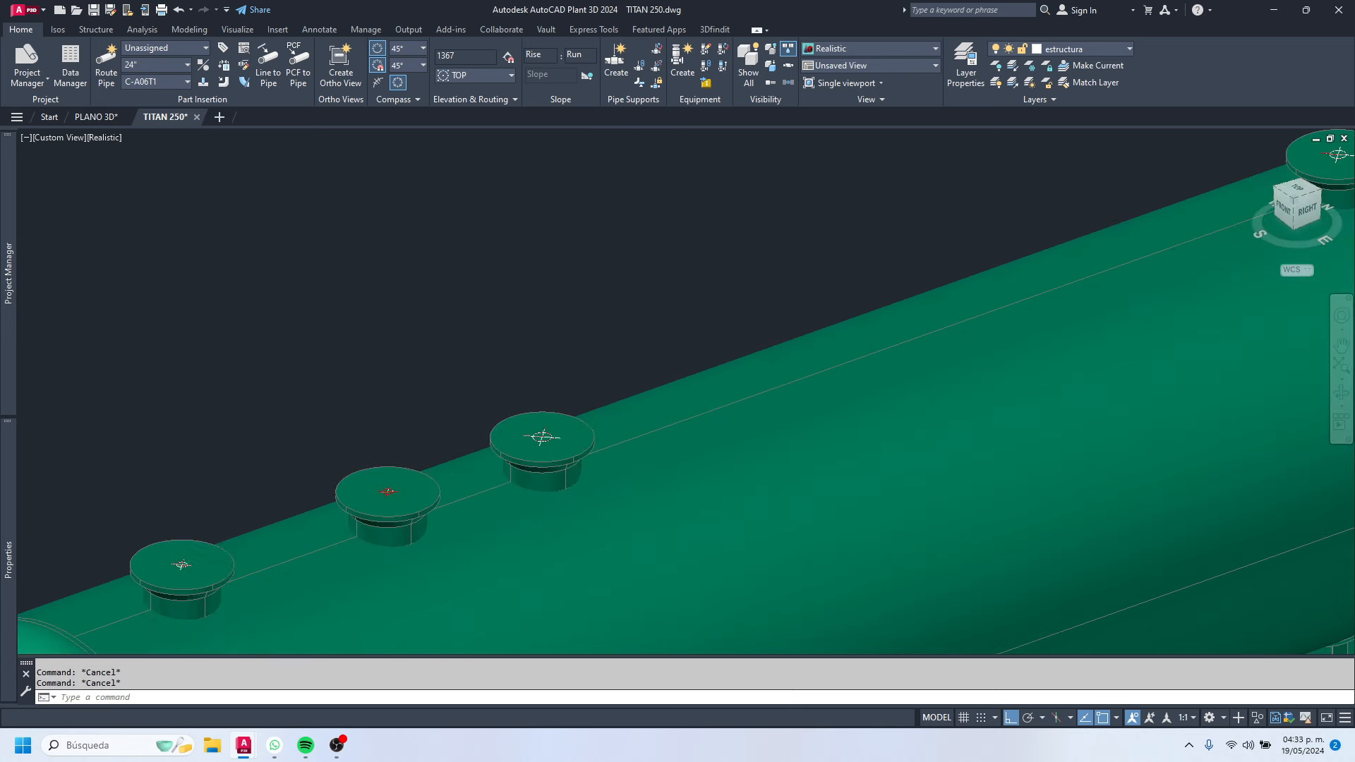
scroll(541, 434, up, 2)
scroll(551, 445, down, 10)
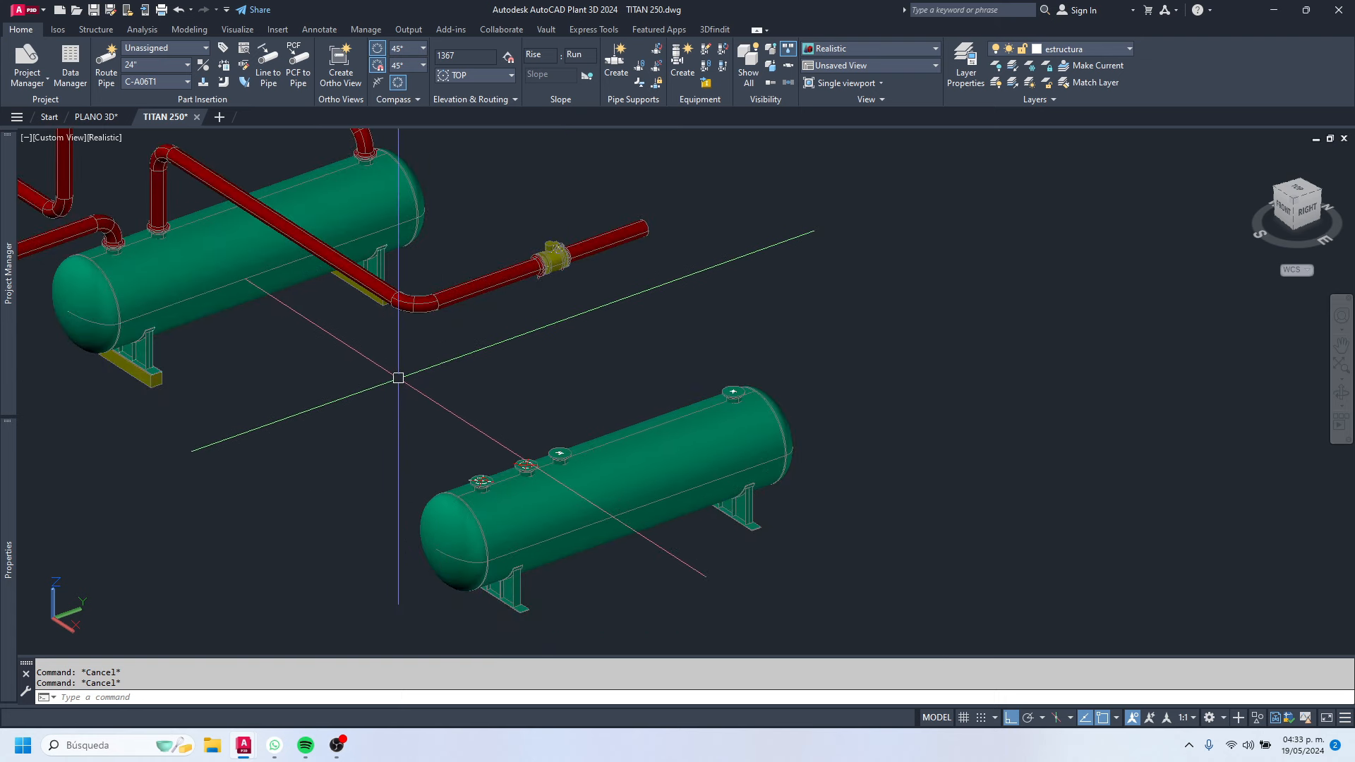
middle_drag(398, 379, 480, 422)
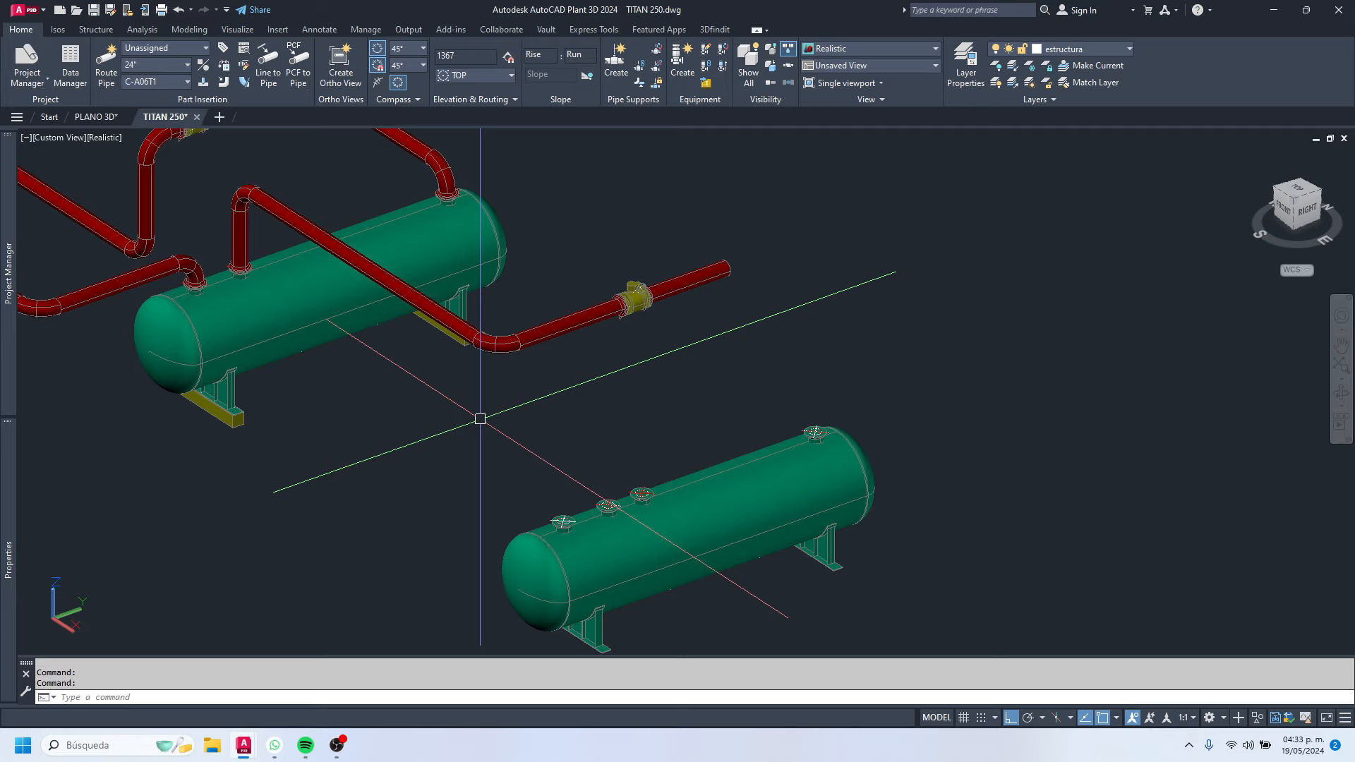
scroll(575, 485, up, 10)
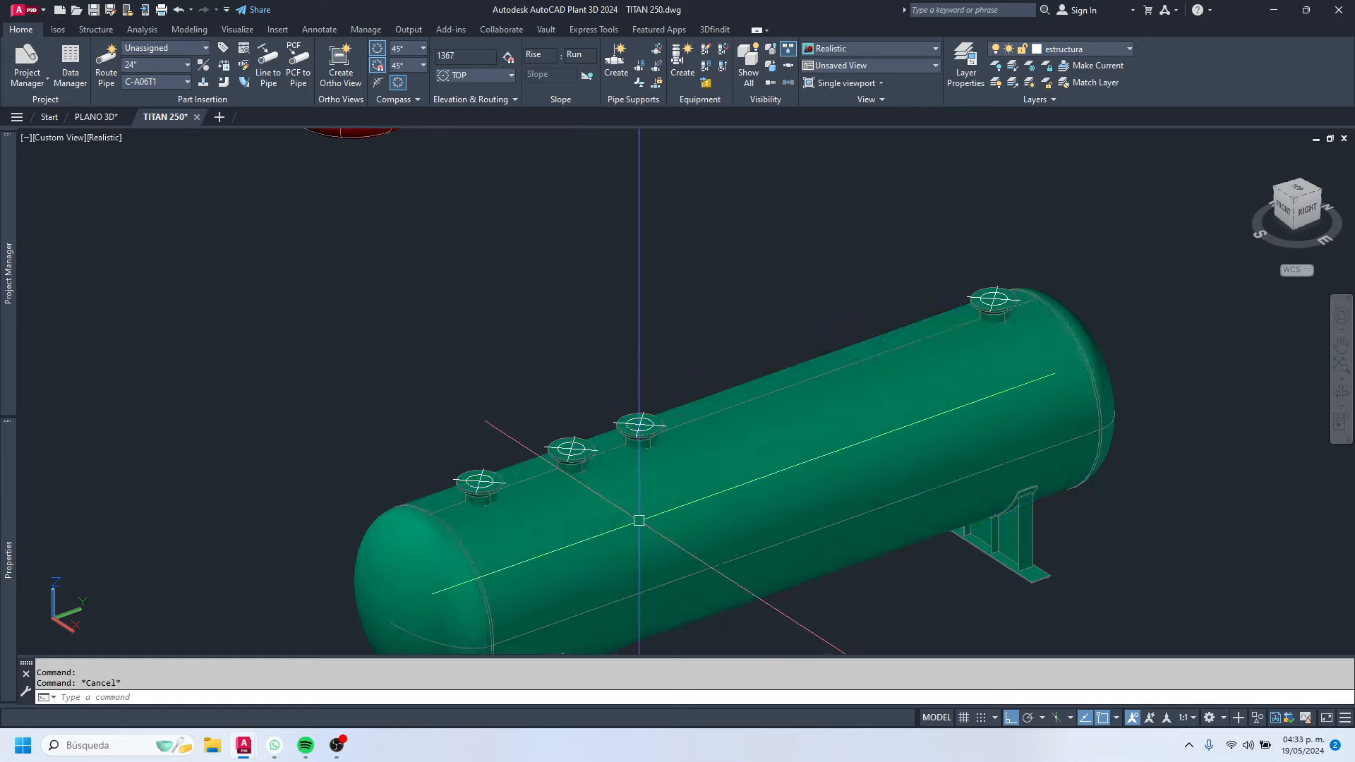
key(Escape)
click(555, 215)
key(Escape)
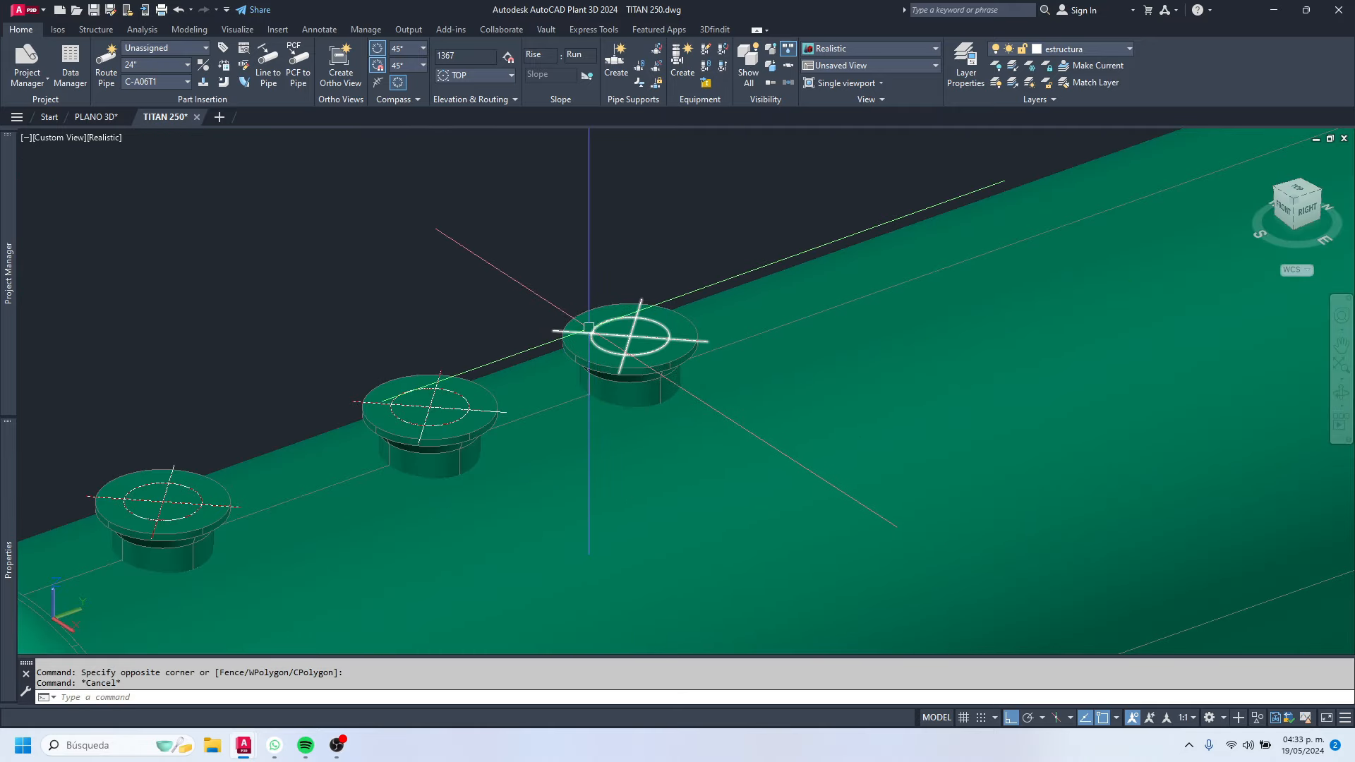
scroll(561, 307, up, 2)
click(553, 339)
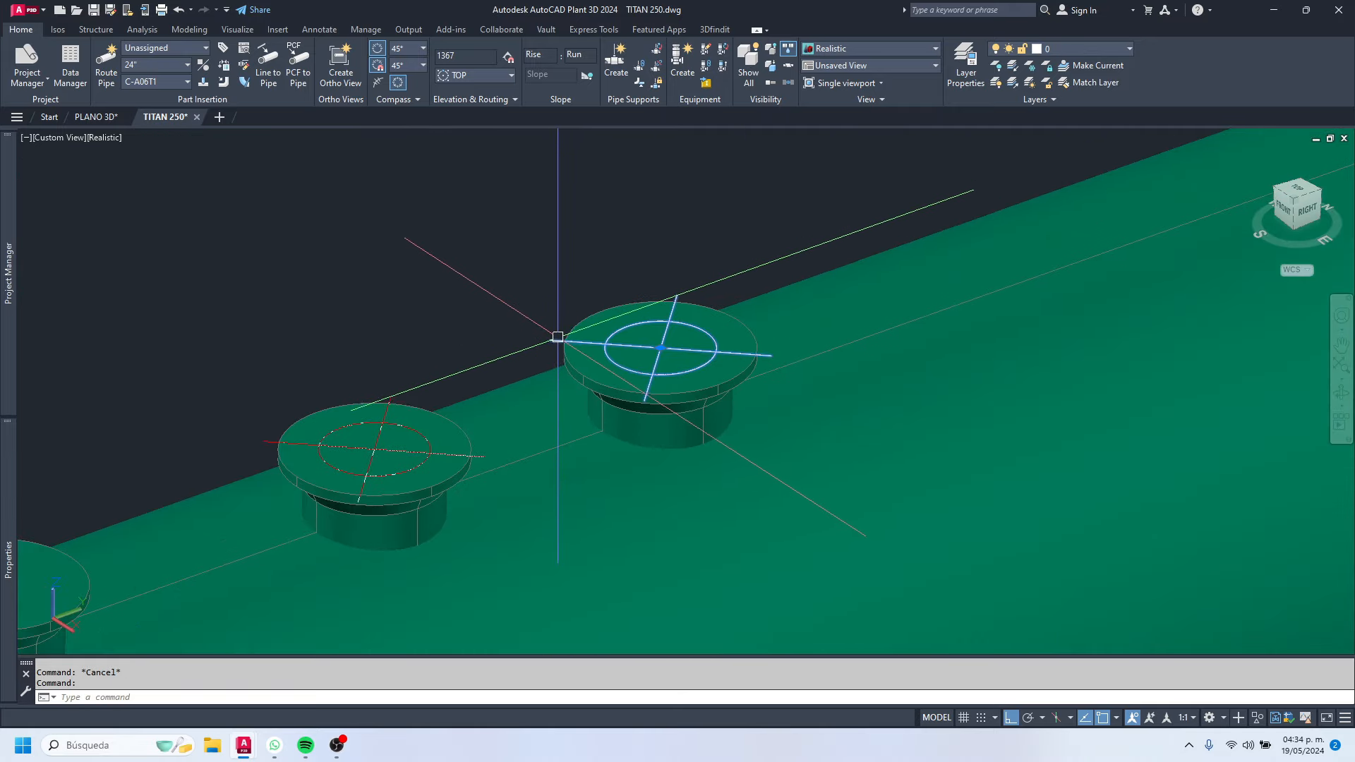
key(Delete)
click(552, 340)
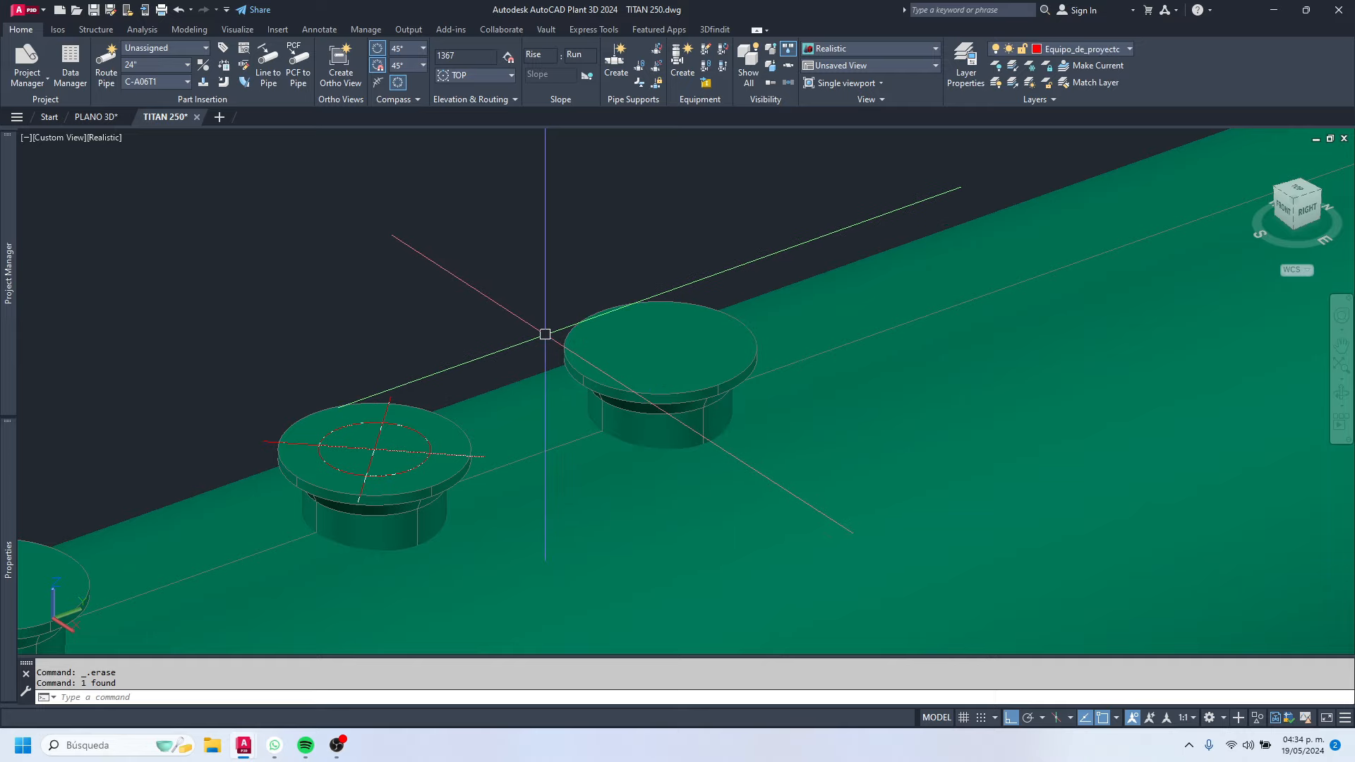
key(Delete)
key(Escape)
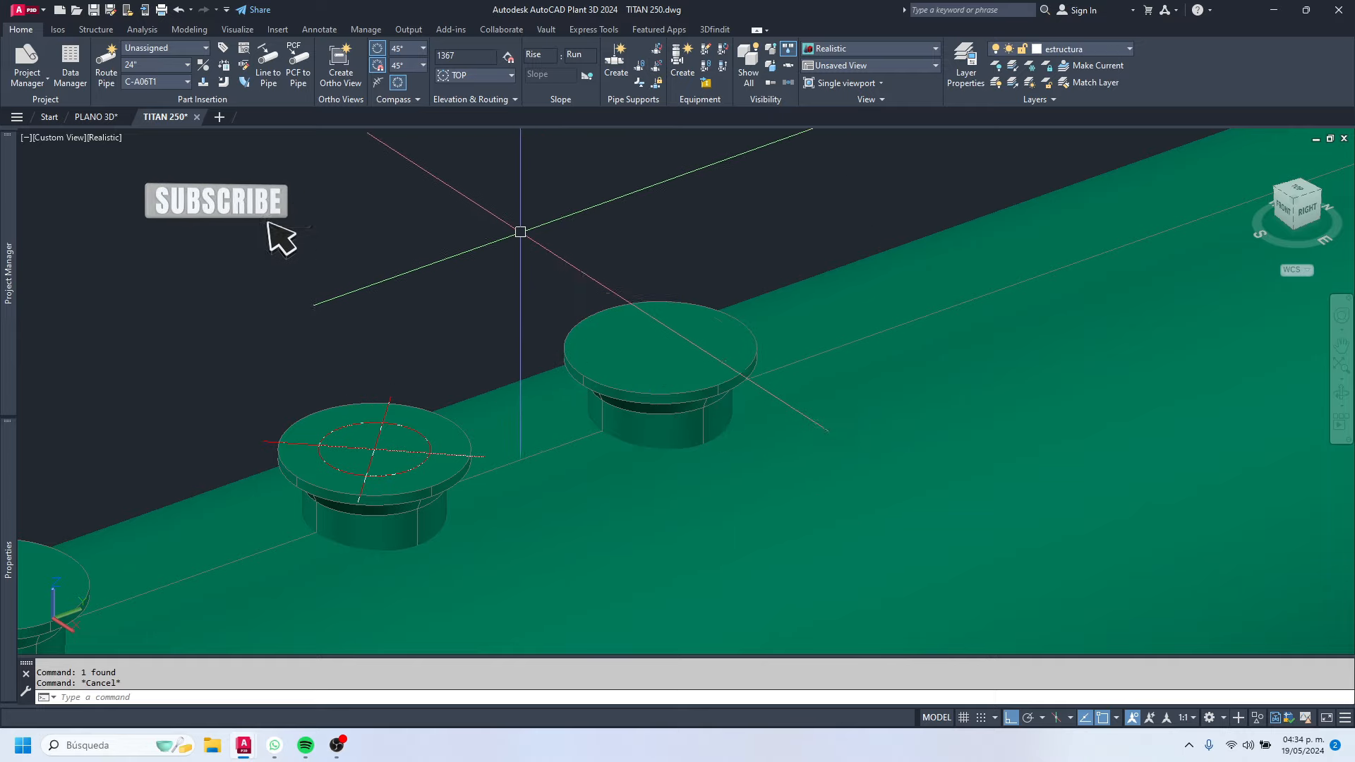
Step: Copy the unmarked nozzle onto the original tank, using the matching top quadrants of the two shells' end edges as base and destination points
click(490, 209)
click(804, 499)
scroll(816, 407, down, 2)
text(co)
key(Return)
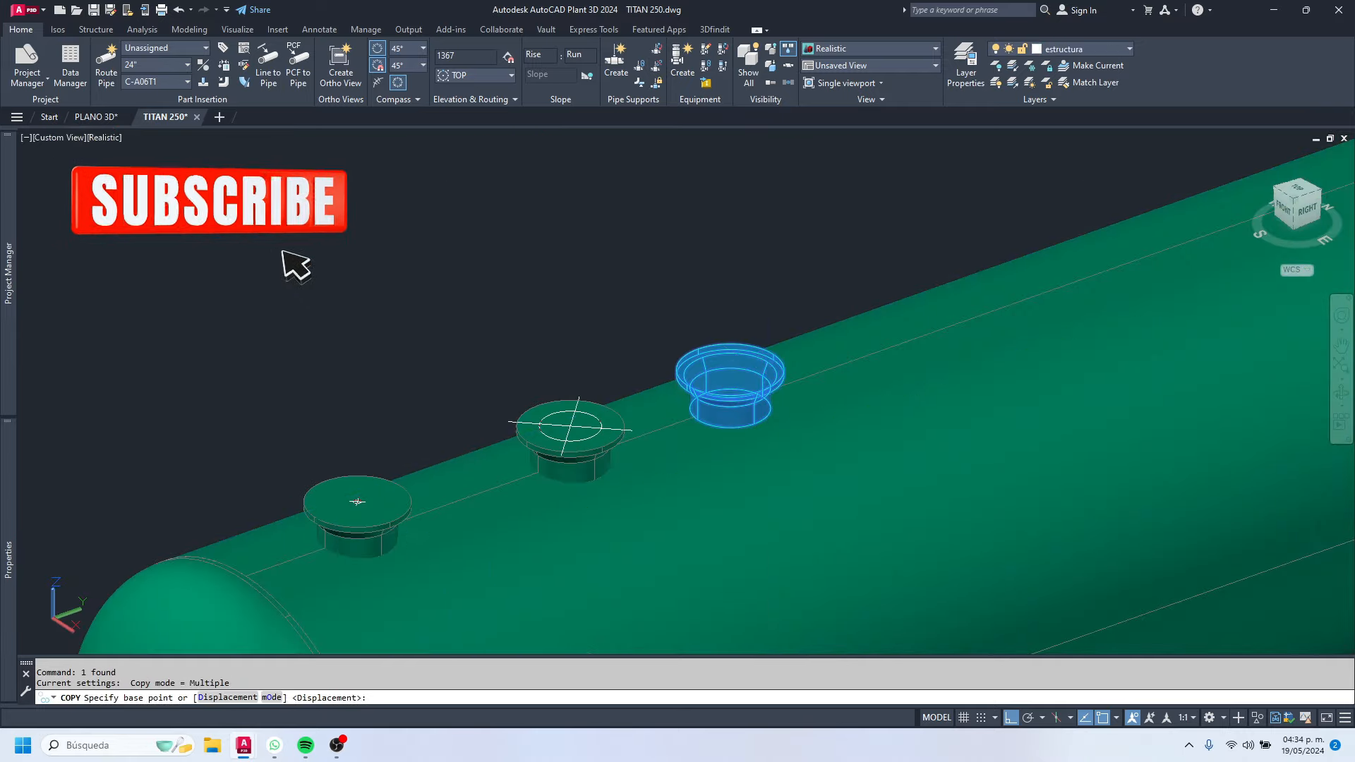
middle_drag(264, 586, 416, 434)
scroll(417, 434, up, 6)
shift+right_click(353, 397)
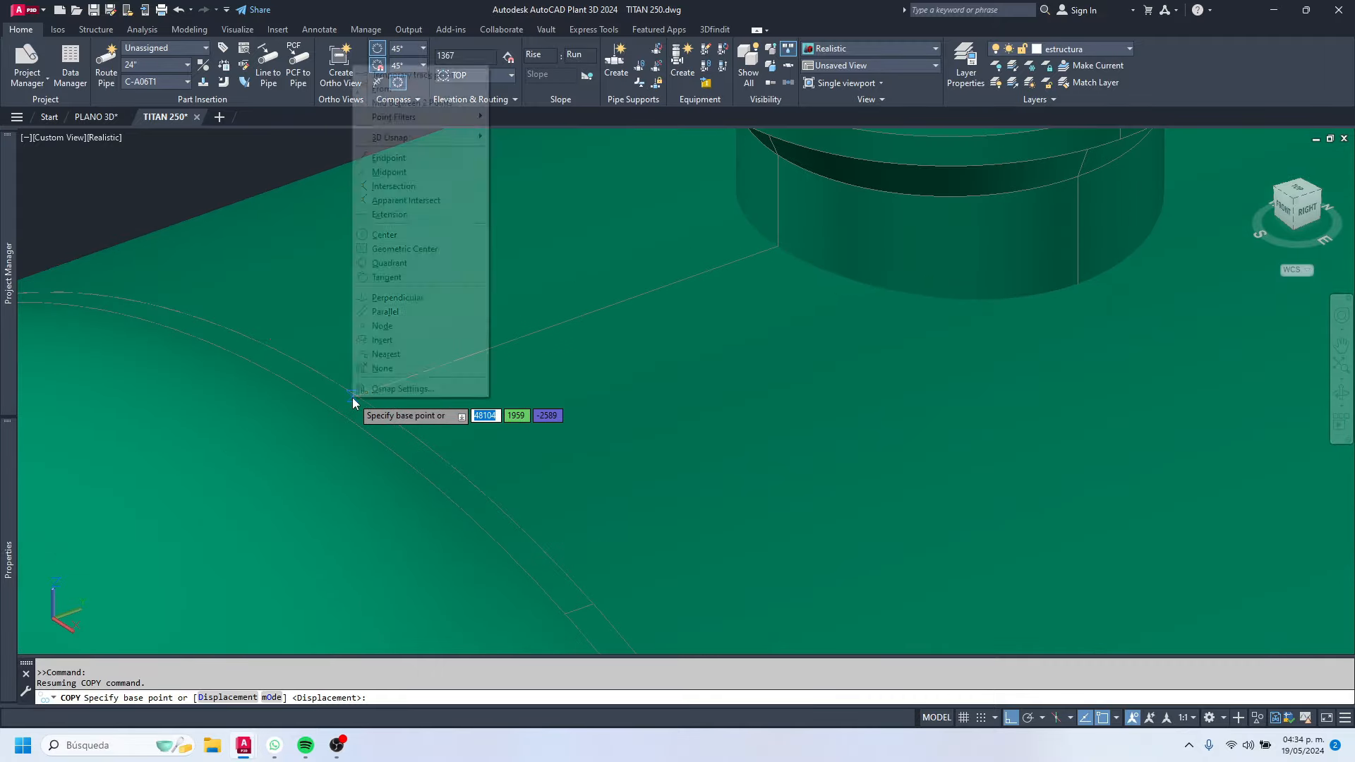
click(389, 263)
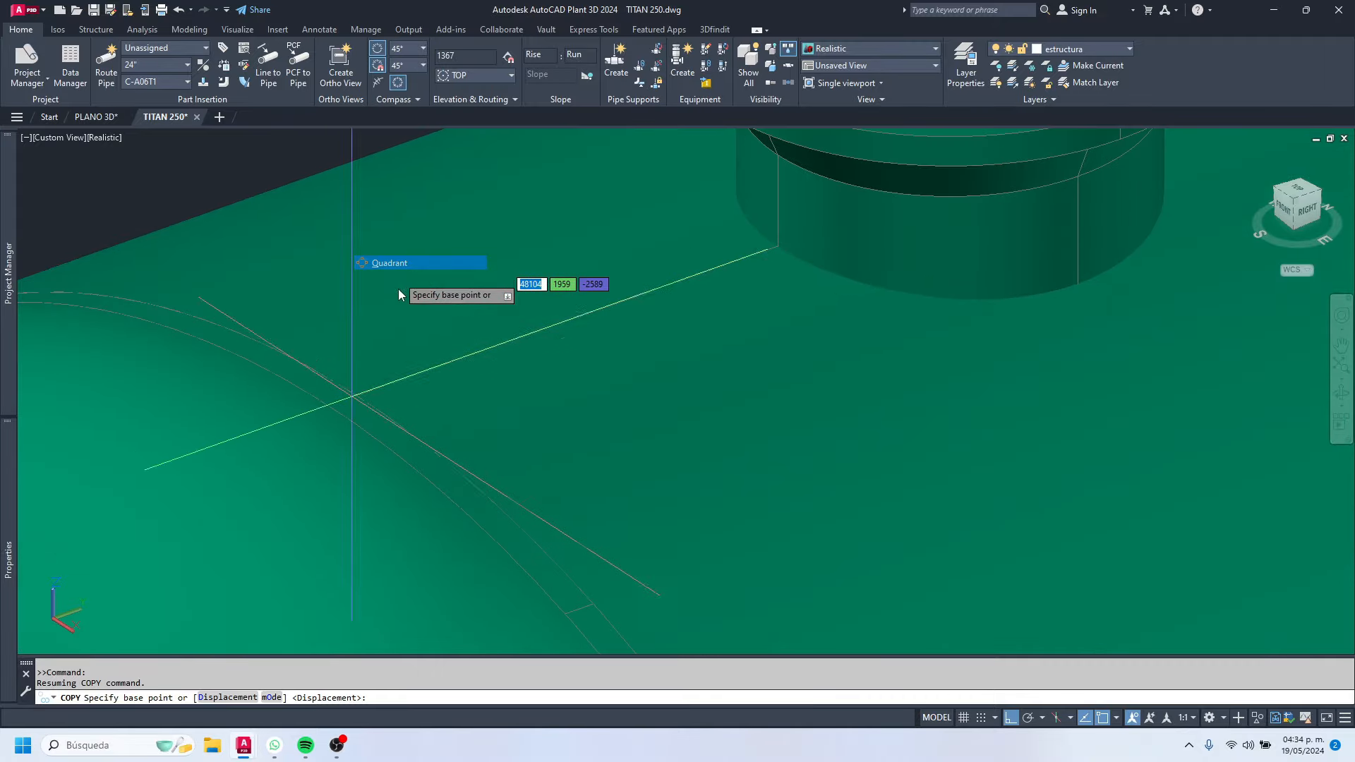
click(356, 393)
scroll(625, 307, down, 5)
scroll(625, 307, down, 6)
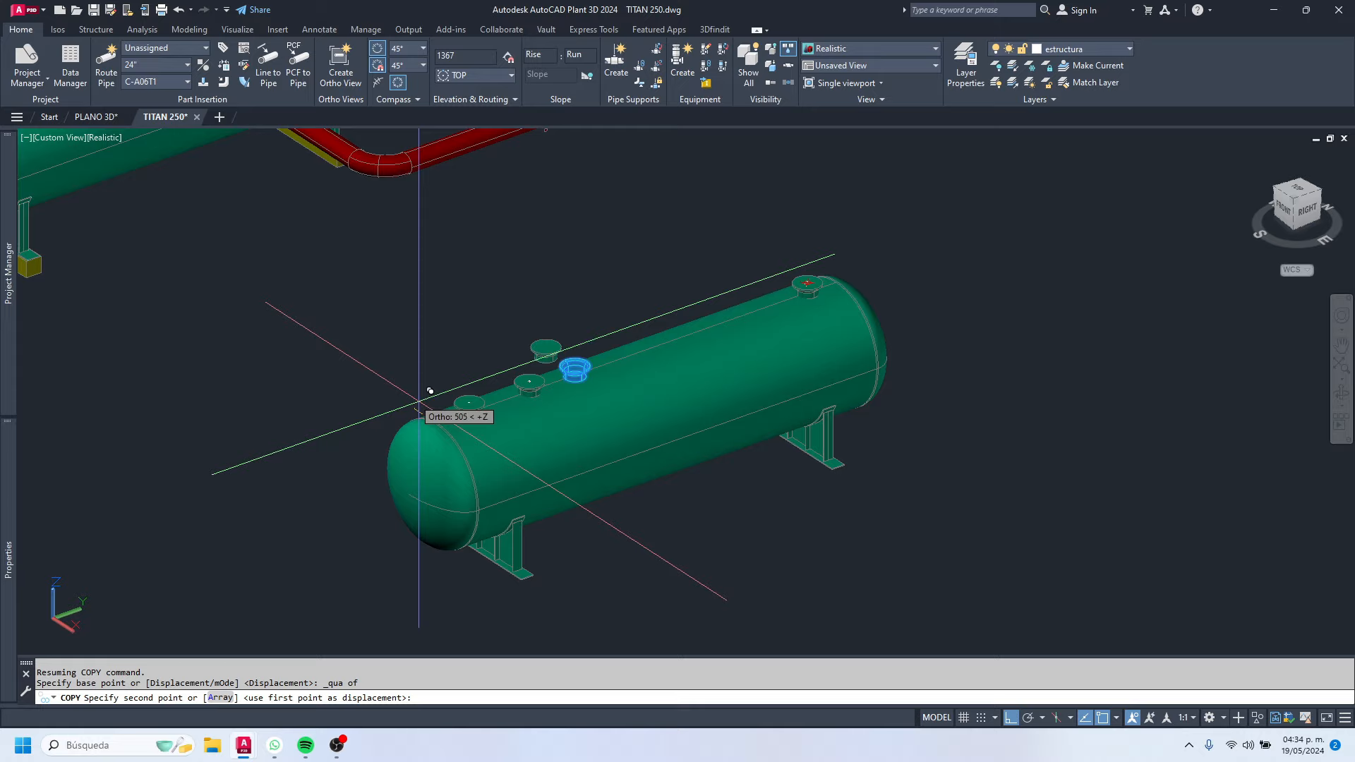
scroll(169, 248, up, 8)
scroll(484, 287, up, 10)
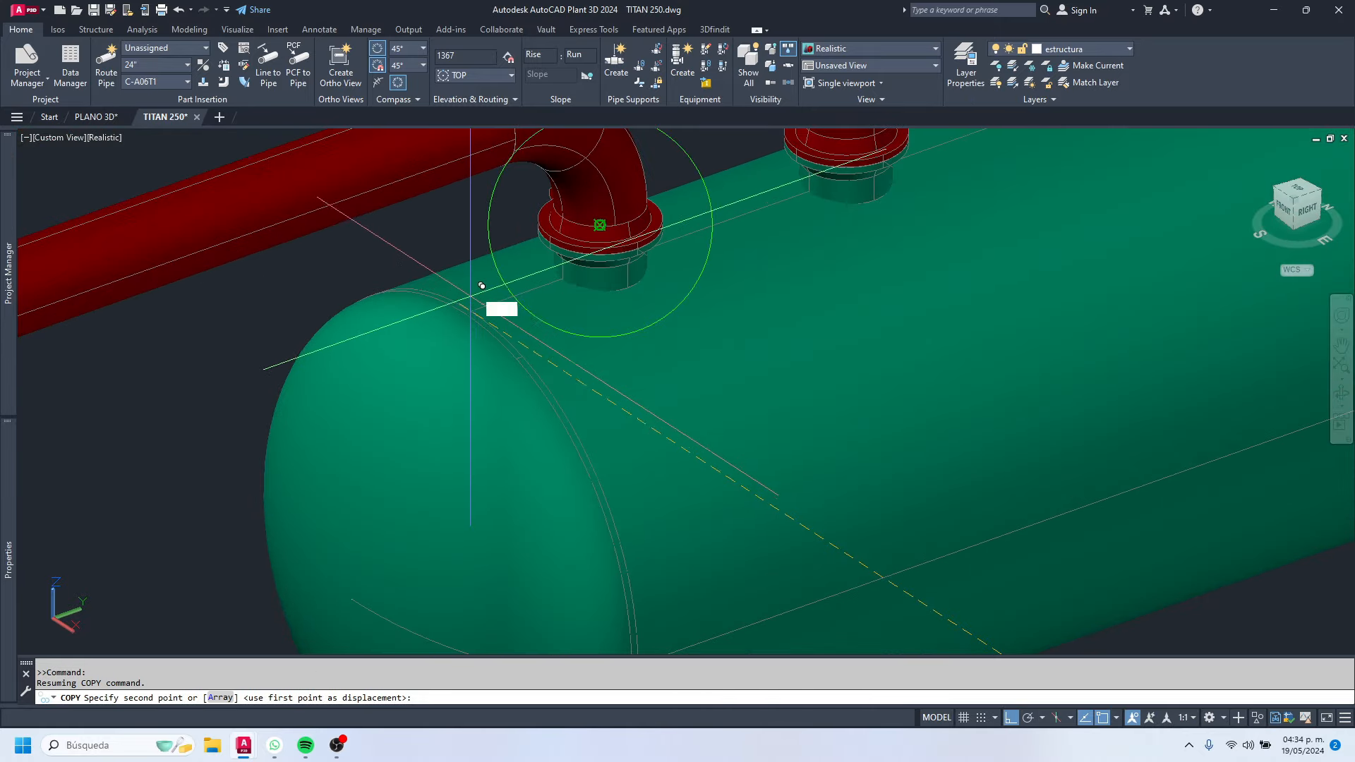
shift+right_click(465, 401)
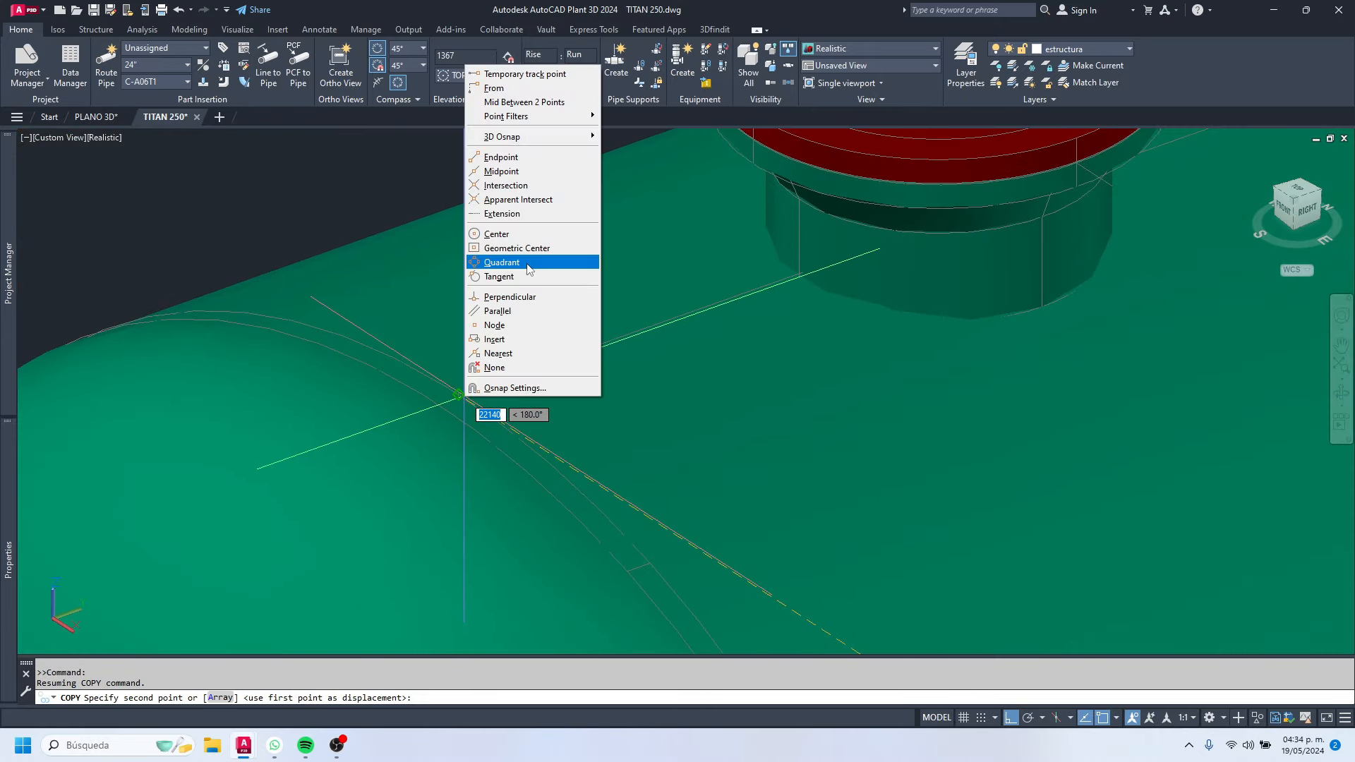
click(523, 268)
click(459, 394)
key(Escape)
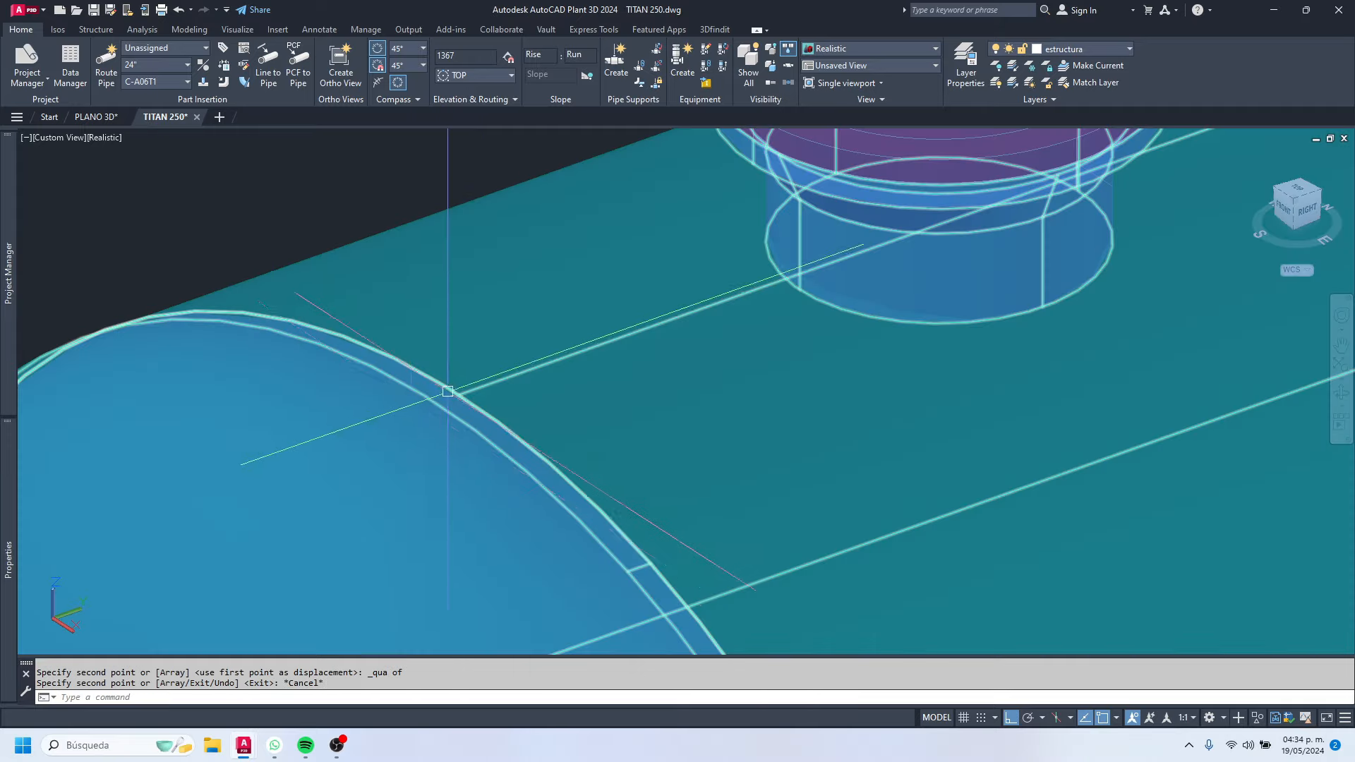
Step: Convert the copied nozzle on top of the original tank into a block named 24-150
scroll(398, 407, down, 4)
key(Escape)
middle_drag(726, 312, 131, 485)
ctrl+click(644, 249)
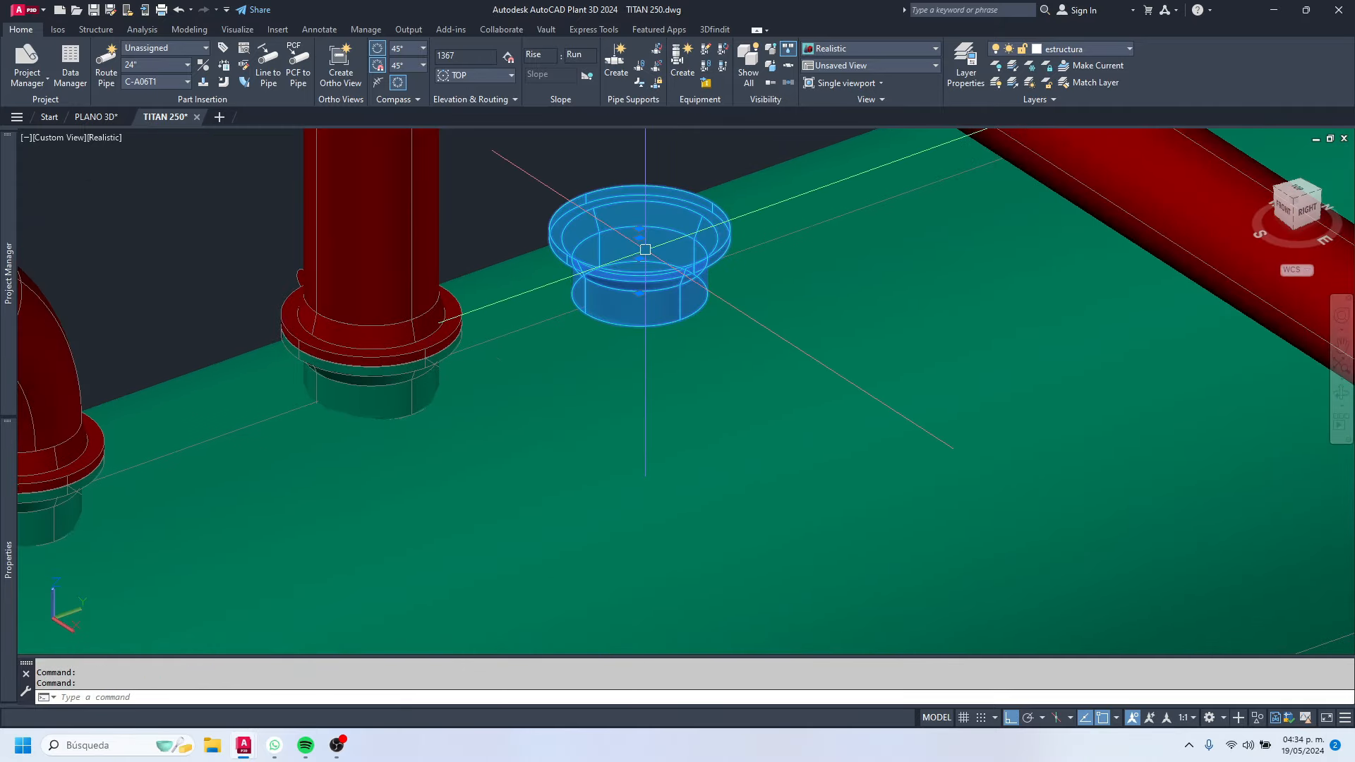
middle_drag(678, 237, 592, 328)
key(Escape)
key(Escape)
scroll(584, 327, up, 2)
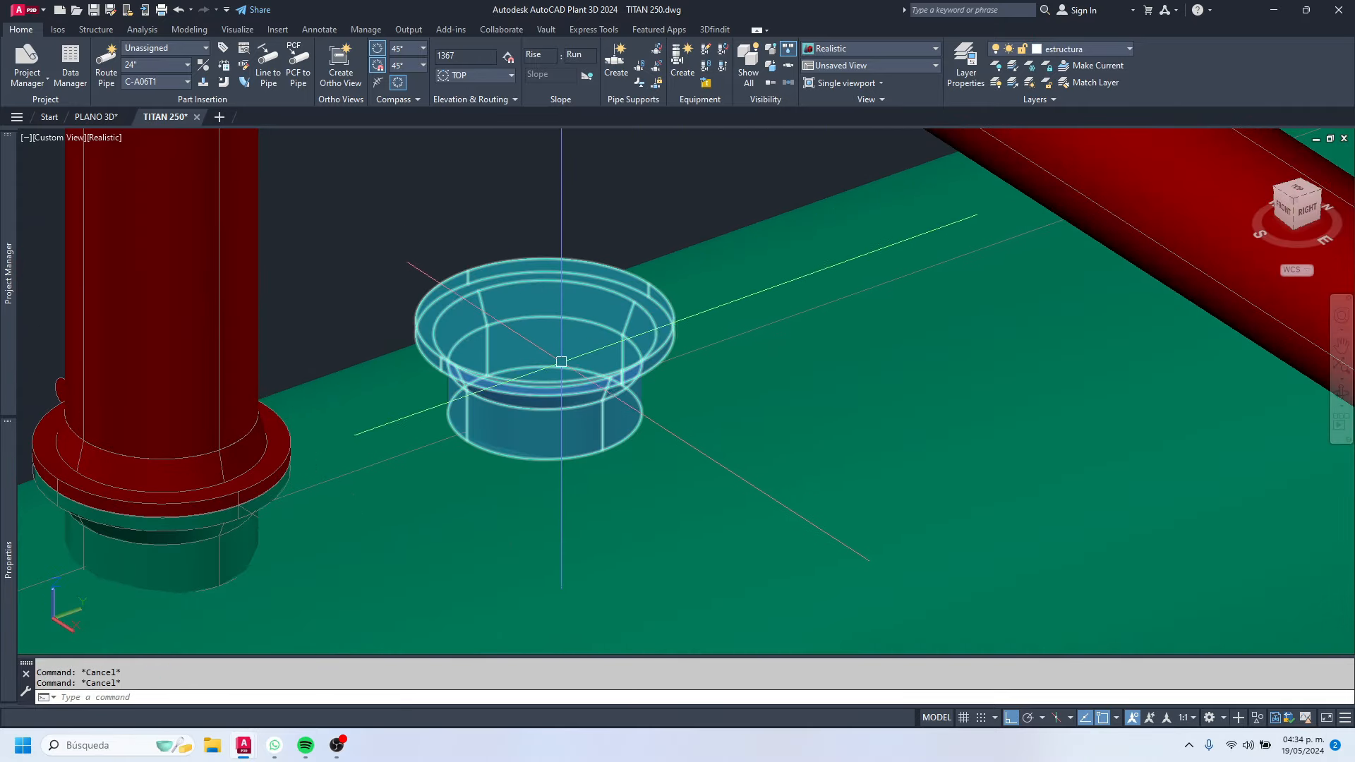
click(560, 327)
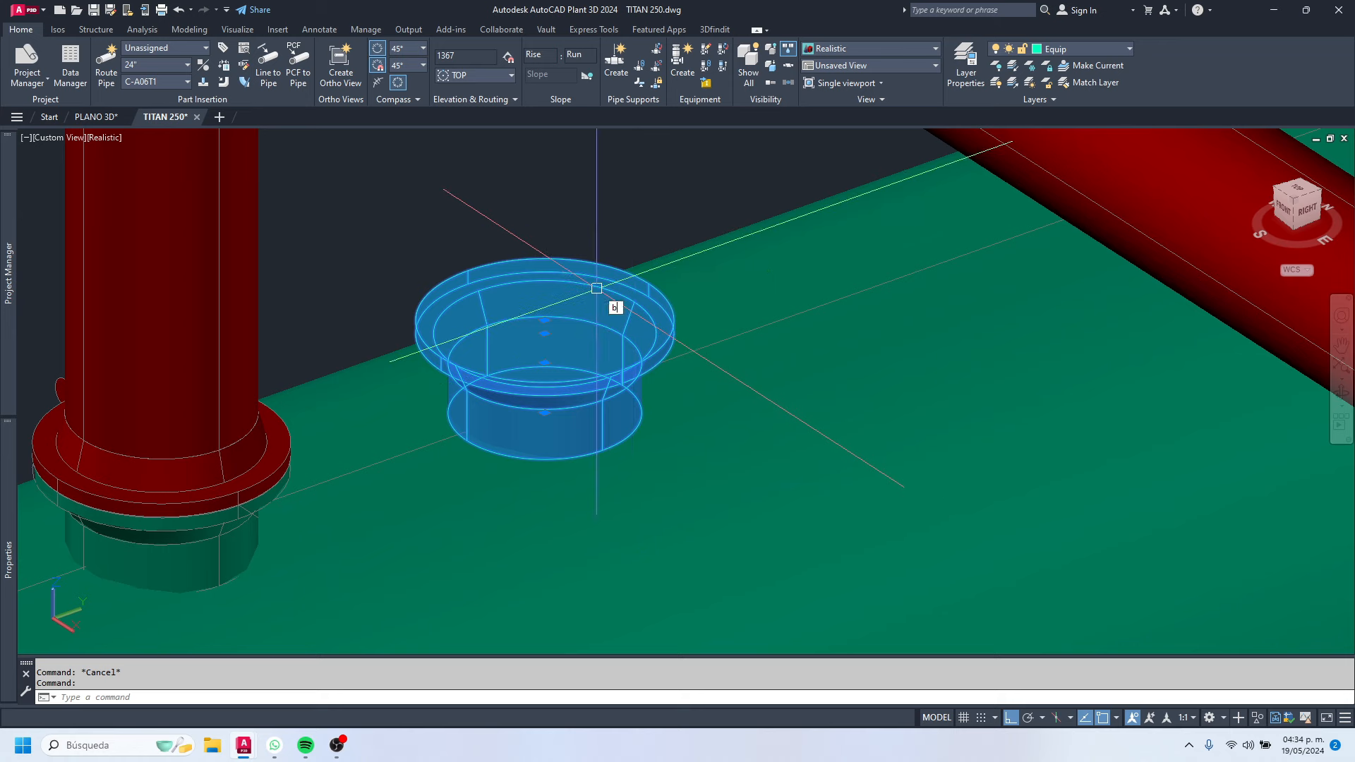
text(block)
key(Return)
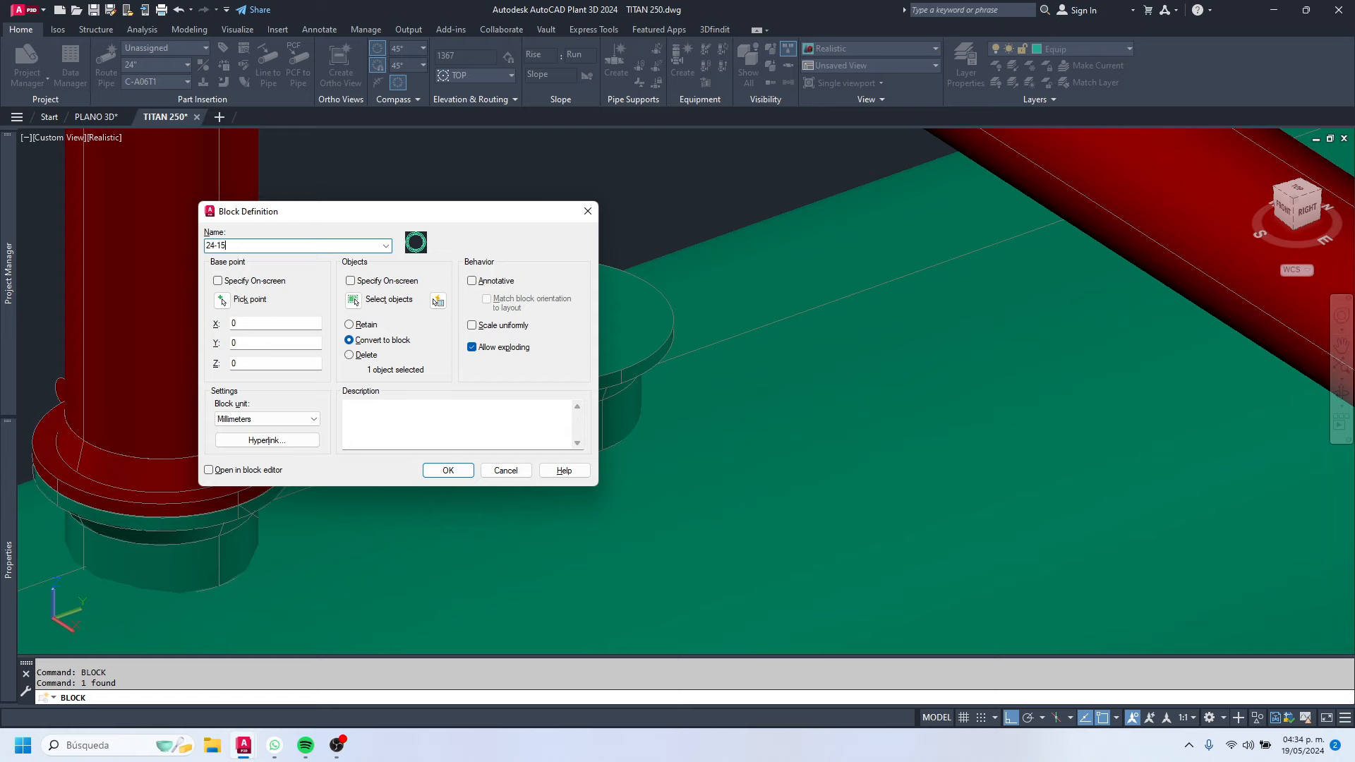
click(354, 302)
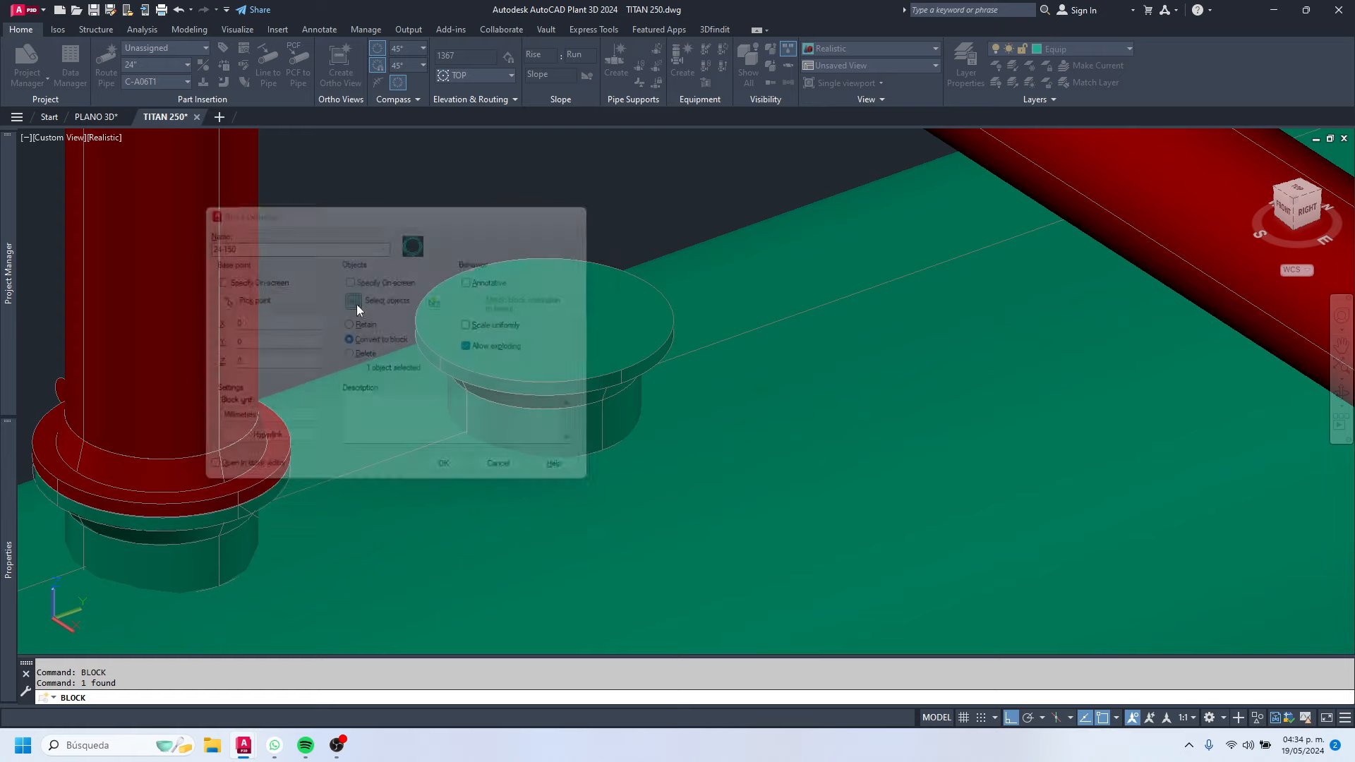
click(538, 350)
key(Return)
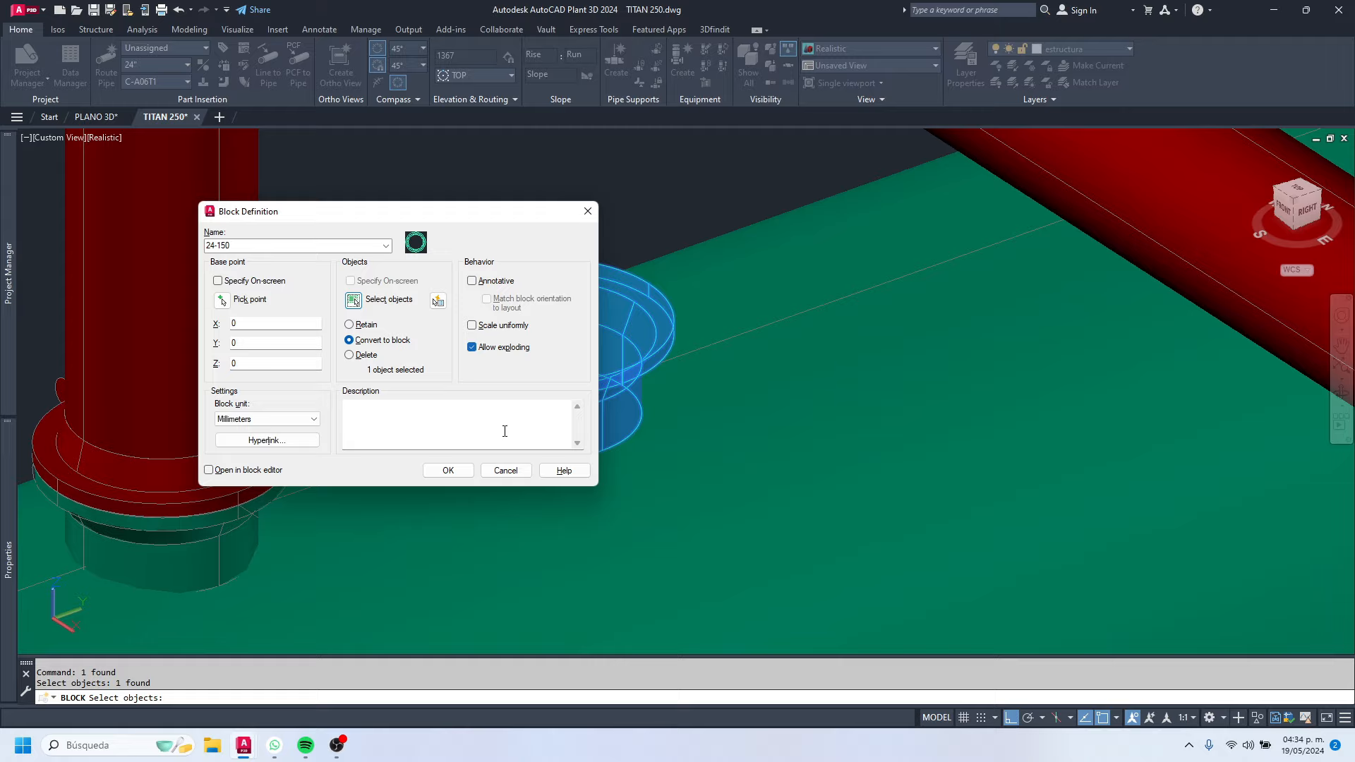
click(470, 477)
Step: Select the tank and the new nozzle block in turn to check whether they are separate objects
scroll(468, 251, down, 5)
scroll(439, 411, up, 8)
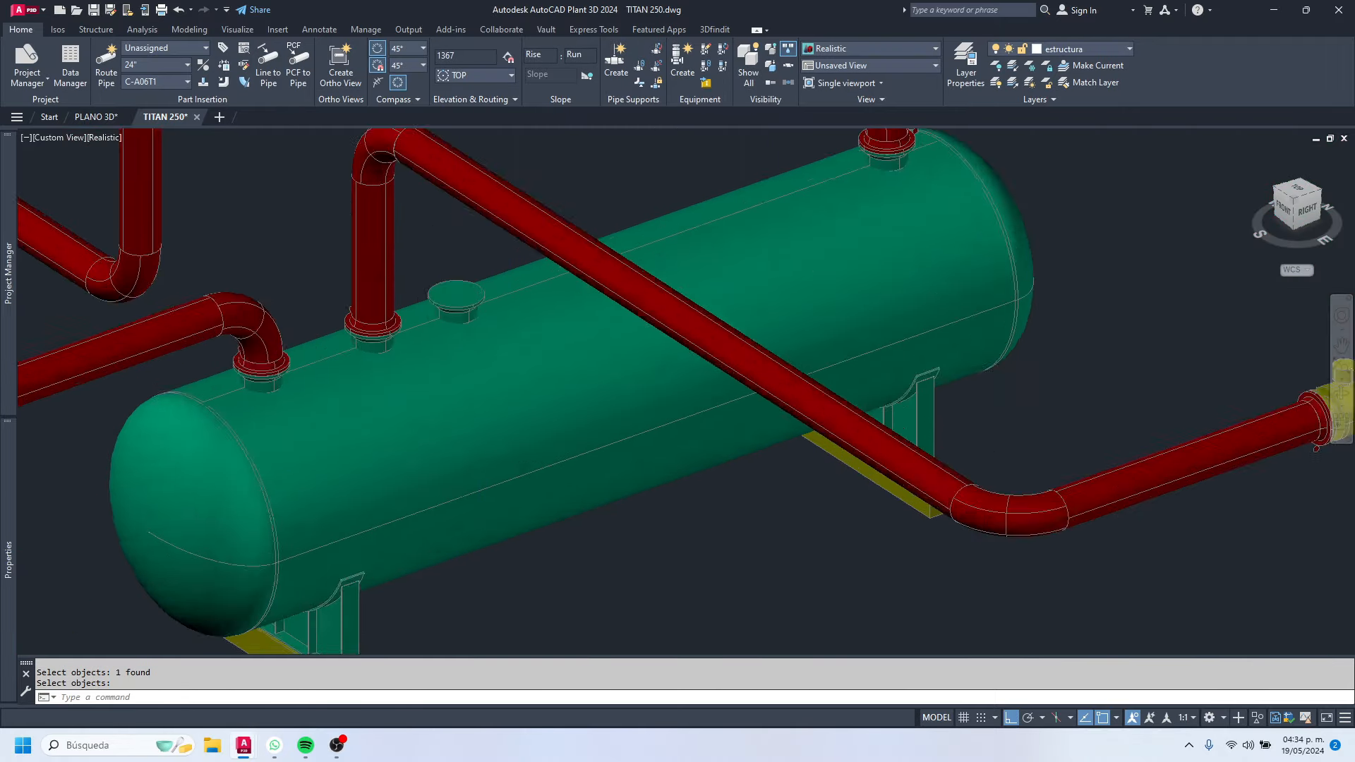
scroll(481, 257, down, 5)
scroll(478, 251, up, 6)
key(Escape)
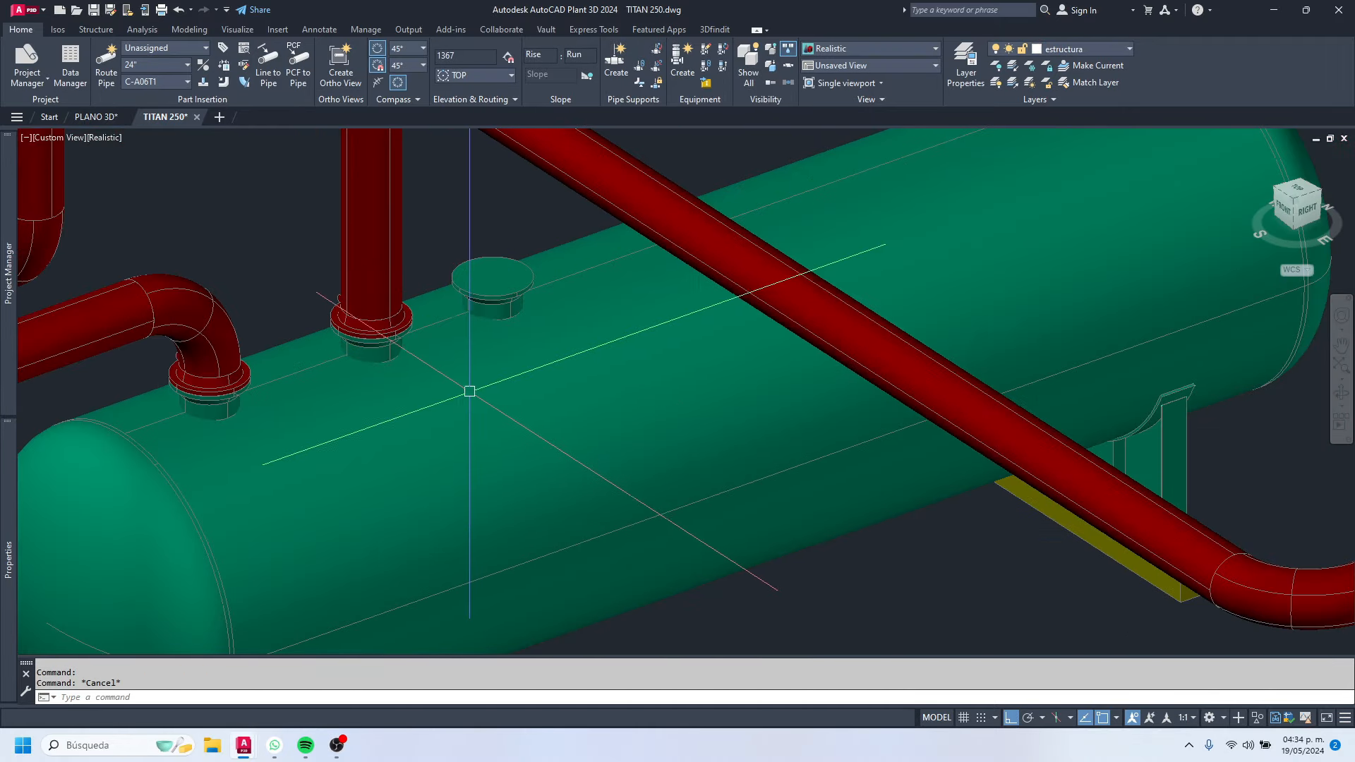
scroll(469, 391, down, 5)
click(689, 372)
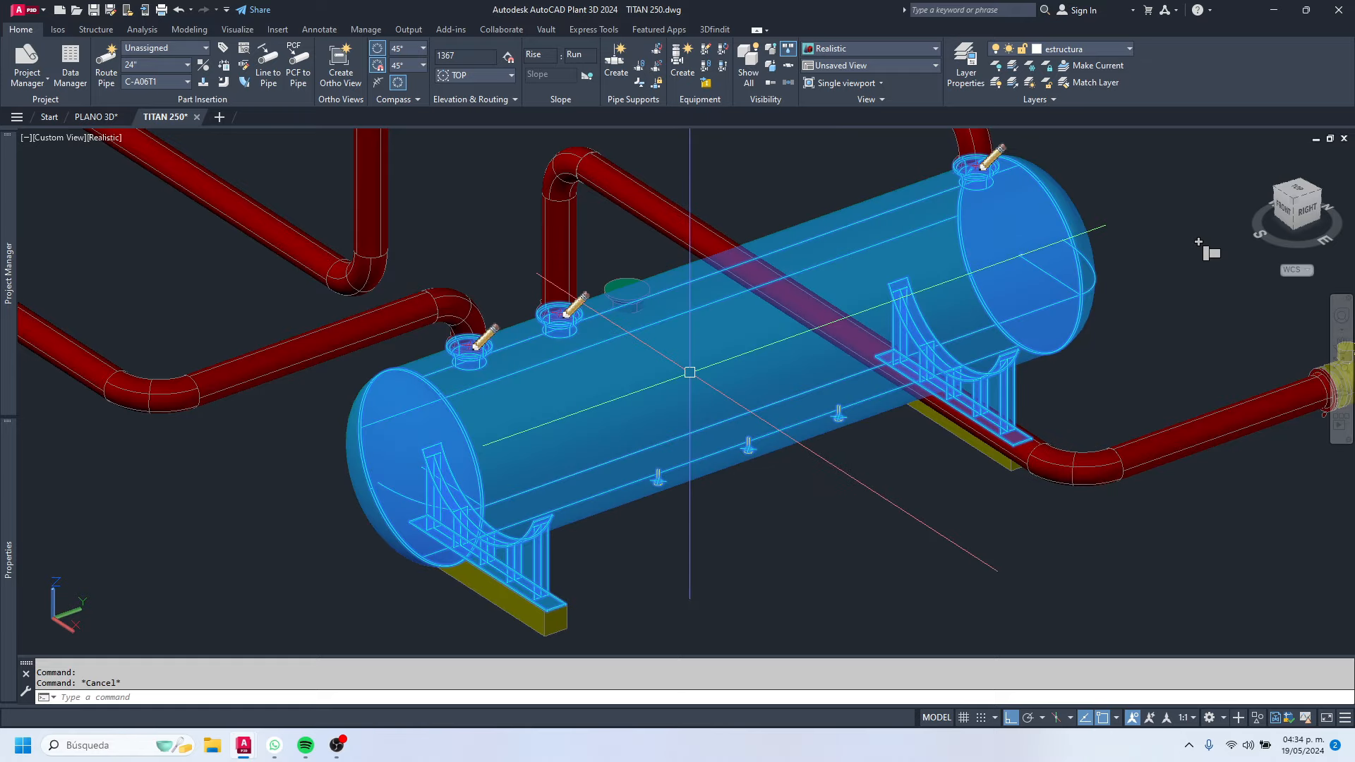
scroll(690, 372, up, 5)
key(Escape)
scroll(569, 284, up, 2)
click(601, 297)
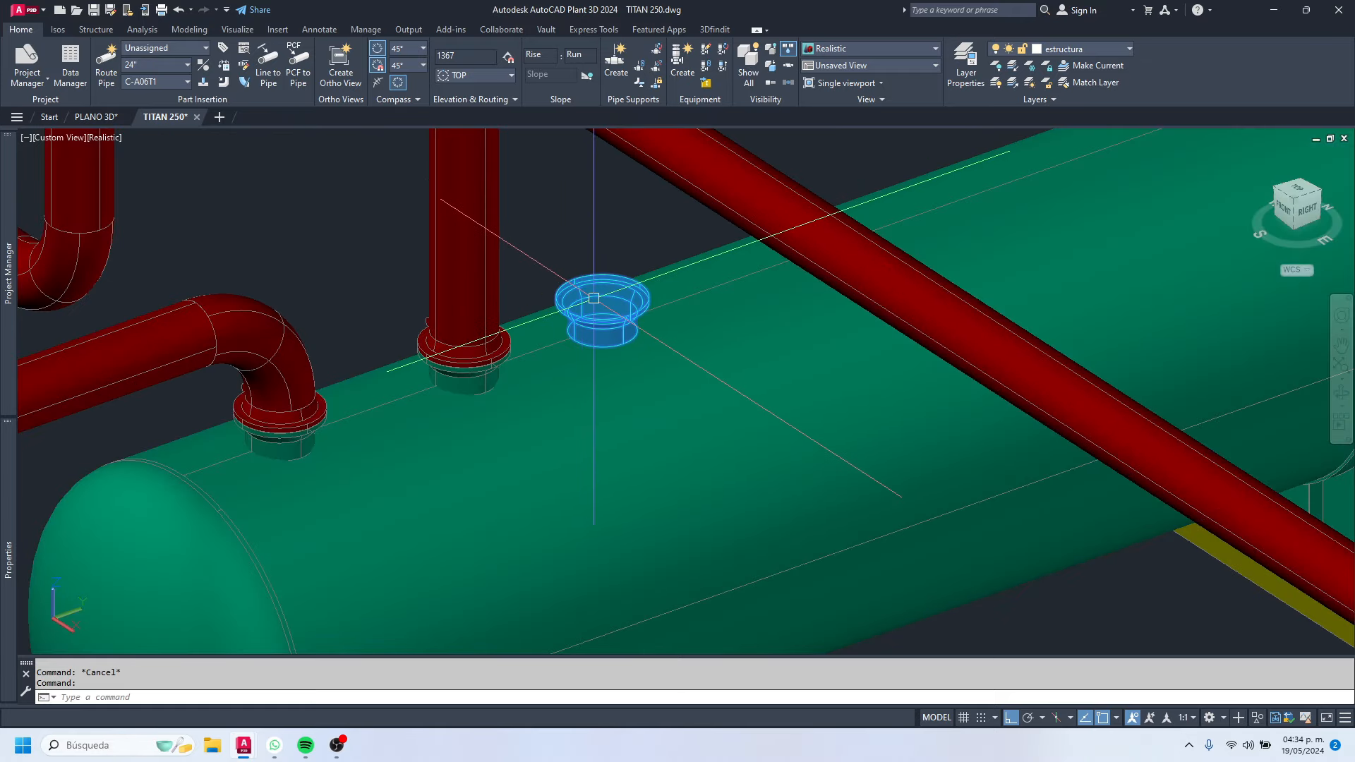
scroll(470, 376, down, 4)
scroll(546, 367, up, 3)
key(Escape)
click(545, 367)
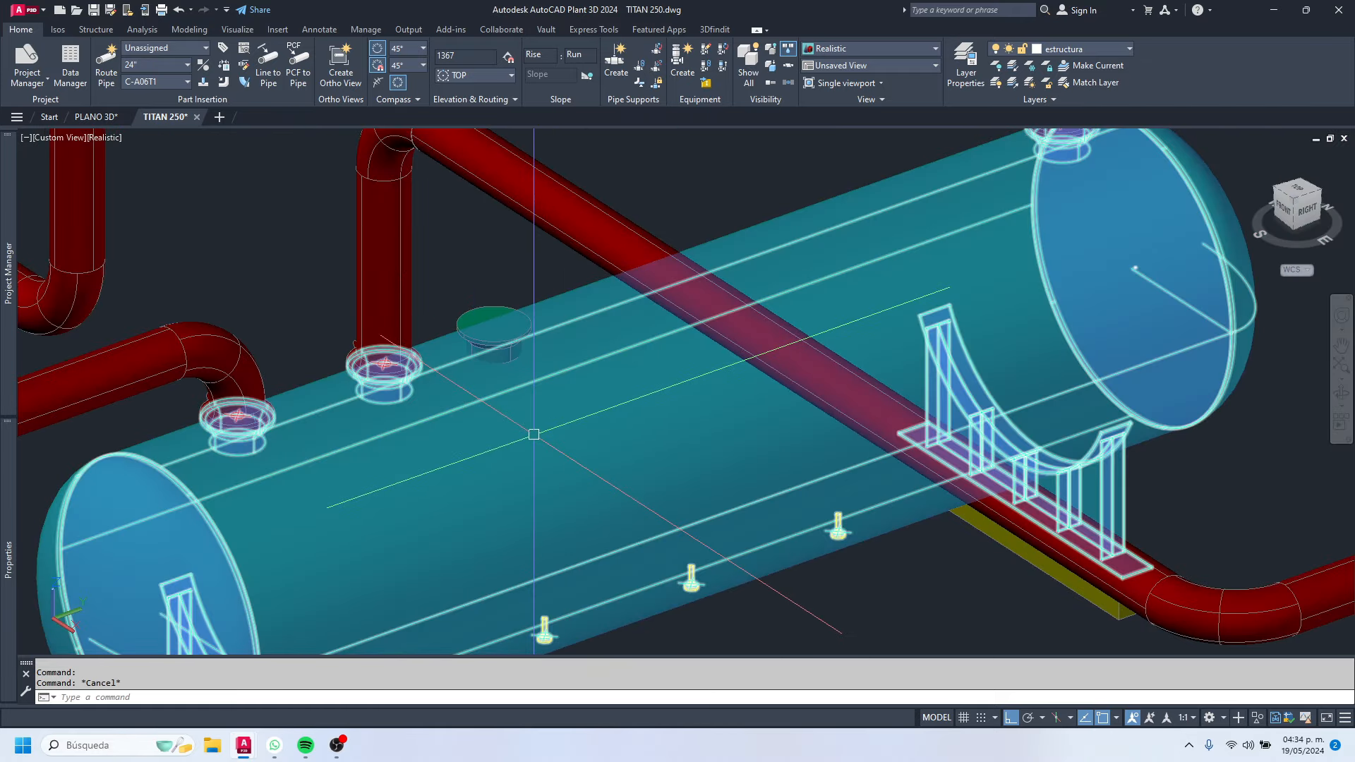
scroll(532, 437, down, 4)
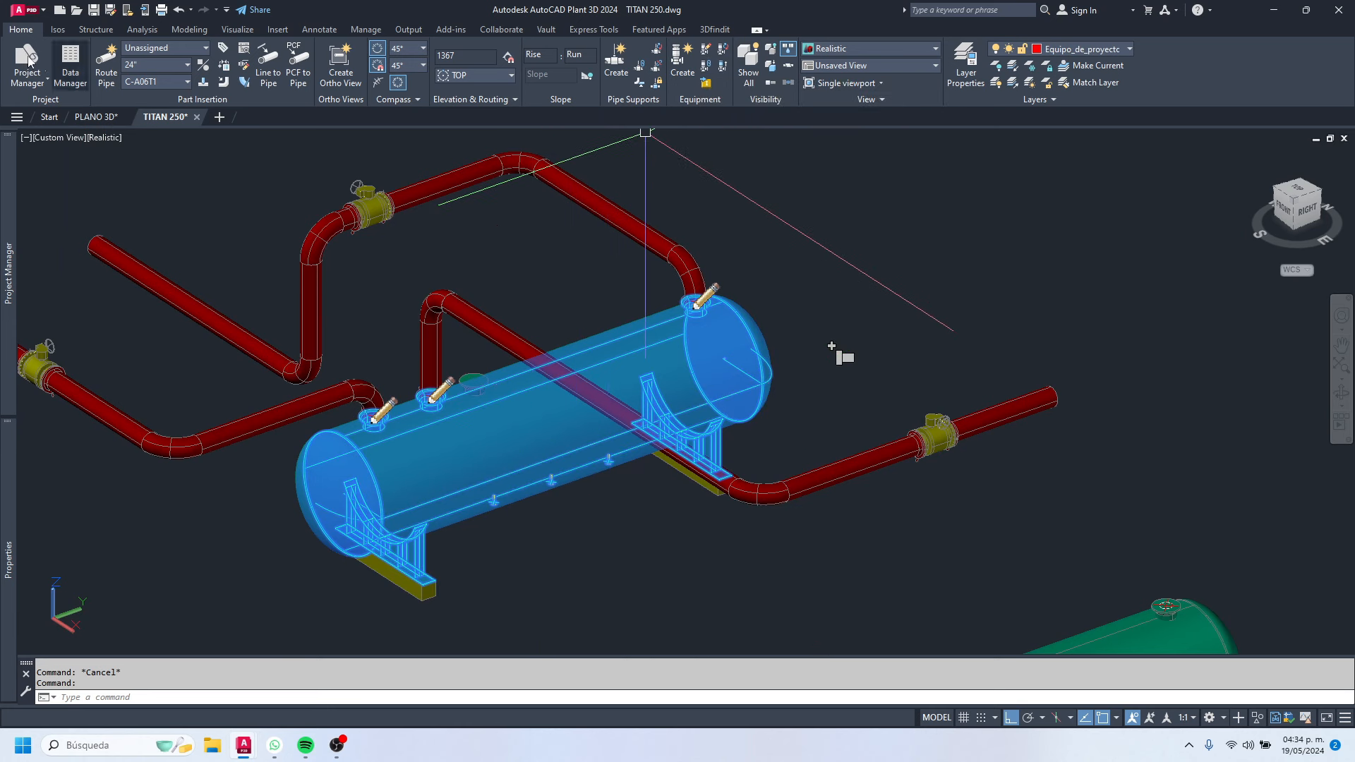
click(710, 70)
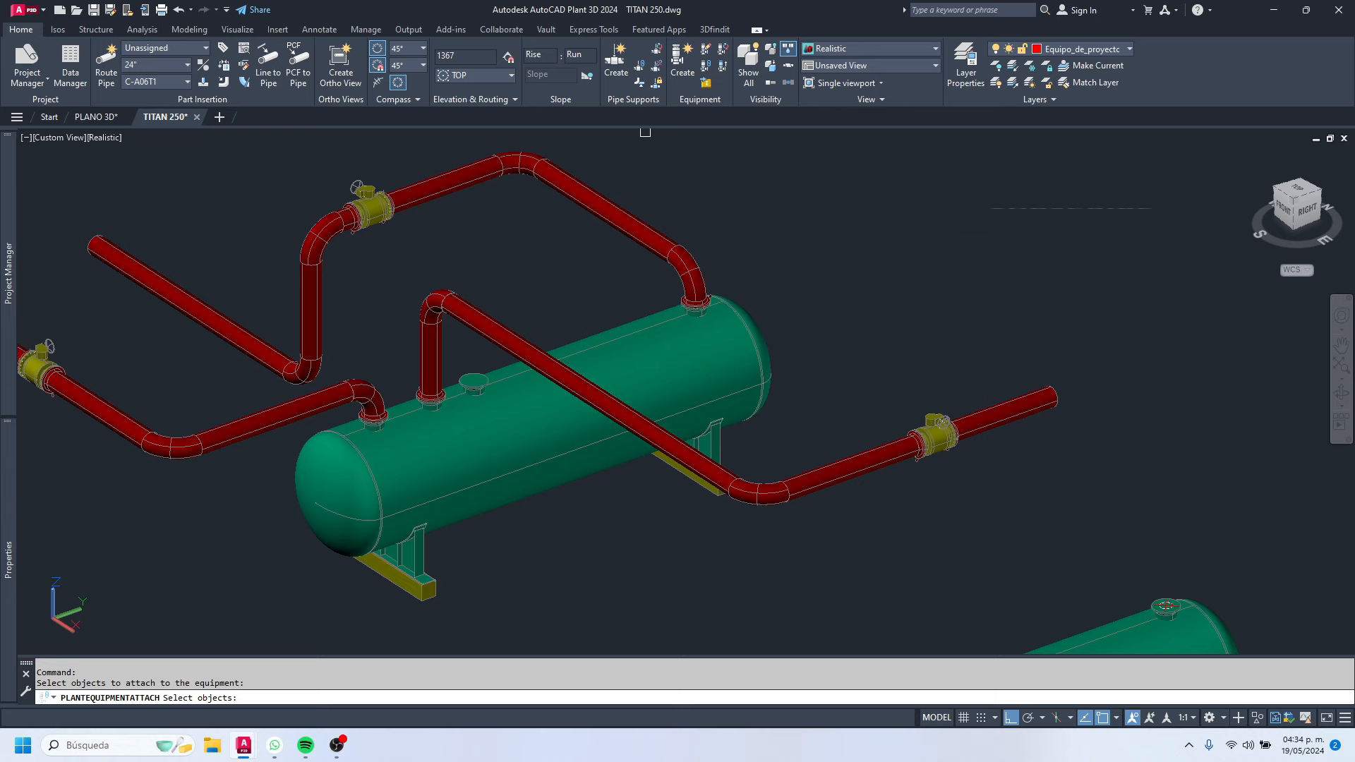
key(Escape)
Step: Attach the 24-150 nozzle block to the horizontal tank with the equipment attach command
click(514, 426)
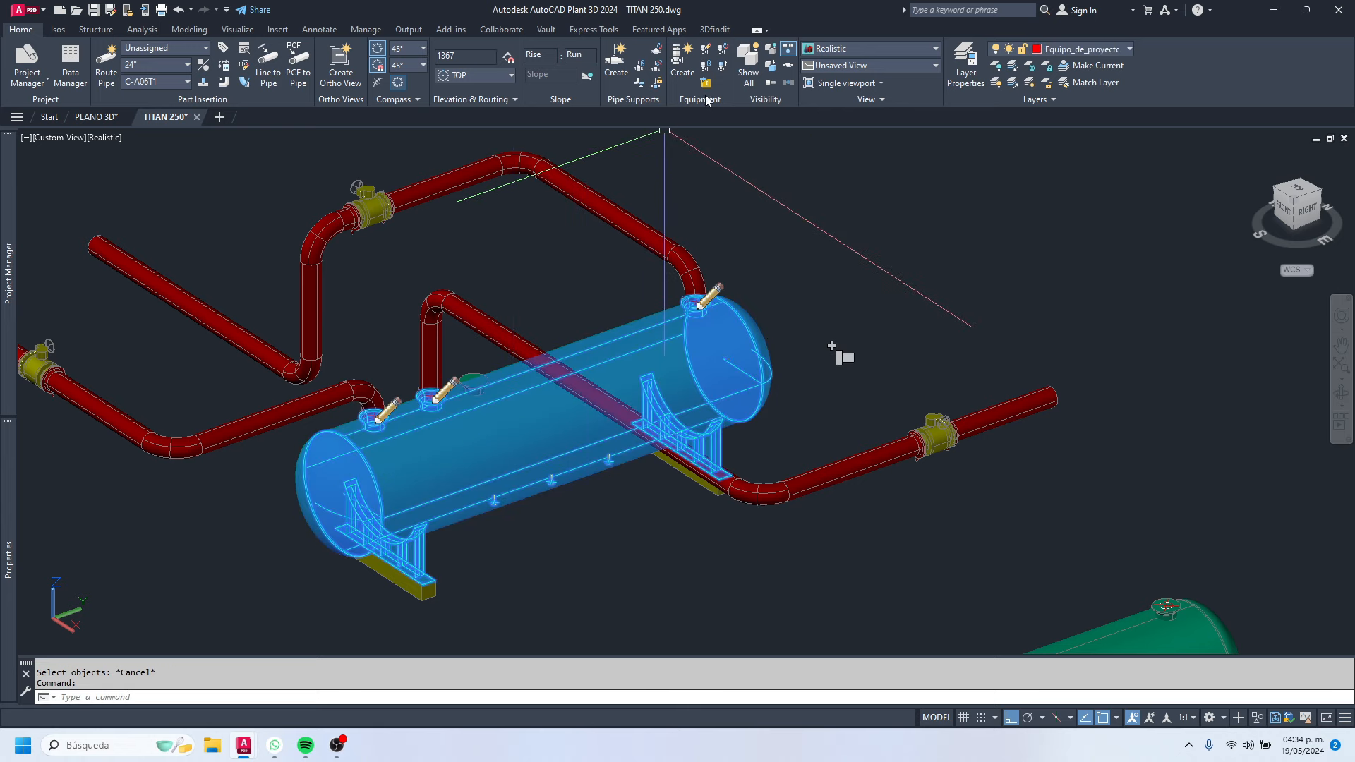
key(Escape)
scroll(468, 412, up, 3)
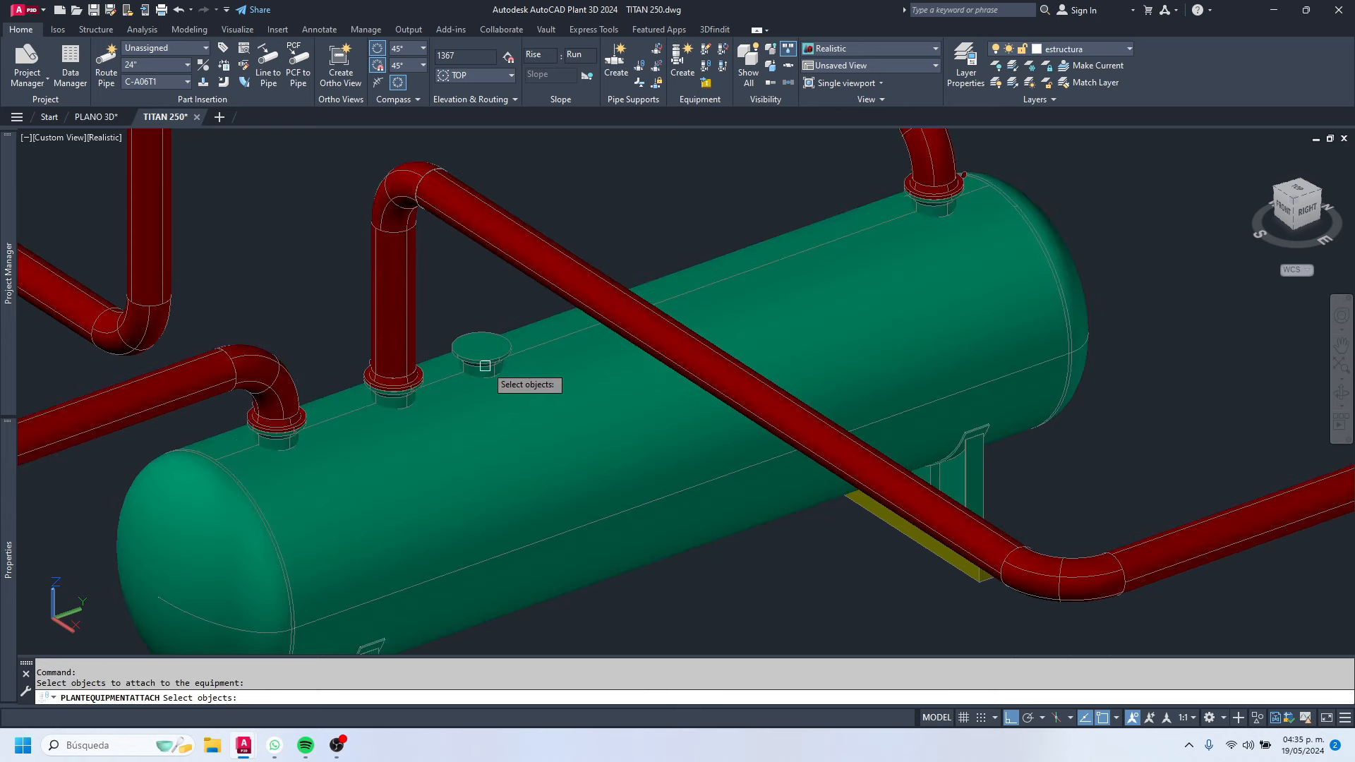
key(Return)
click(485, 365)
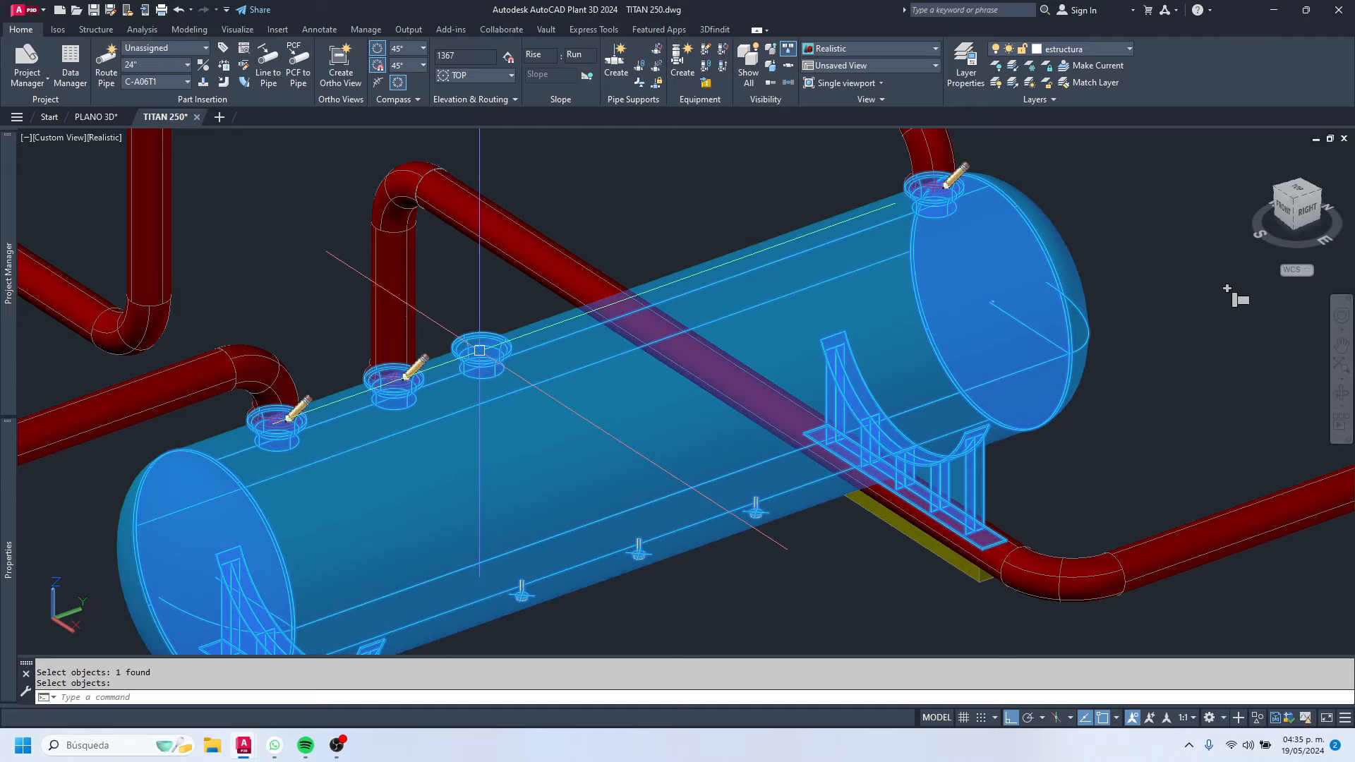
Step: Examine whether the attached nozzle highlights with the tank, and compare it with the existing nozzles and their connection points
scroll(474, 383, up, 4)
key(Escape)
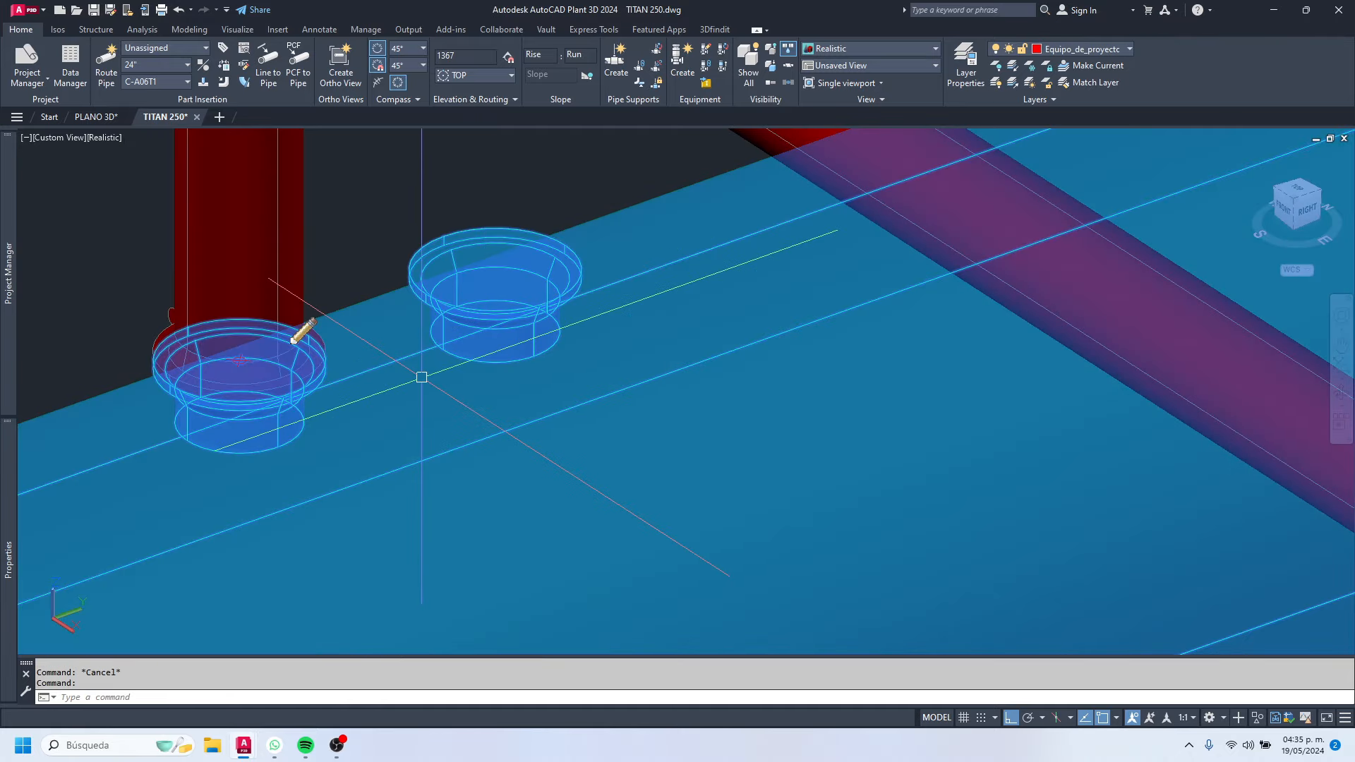
scroll(517, 303, down, 3)
scroll(527, 324, up, 2)
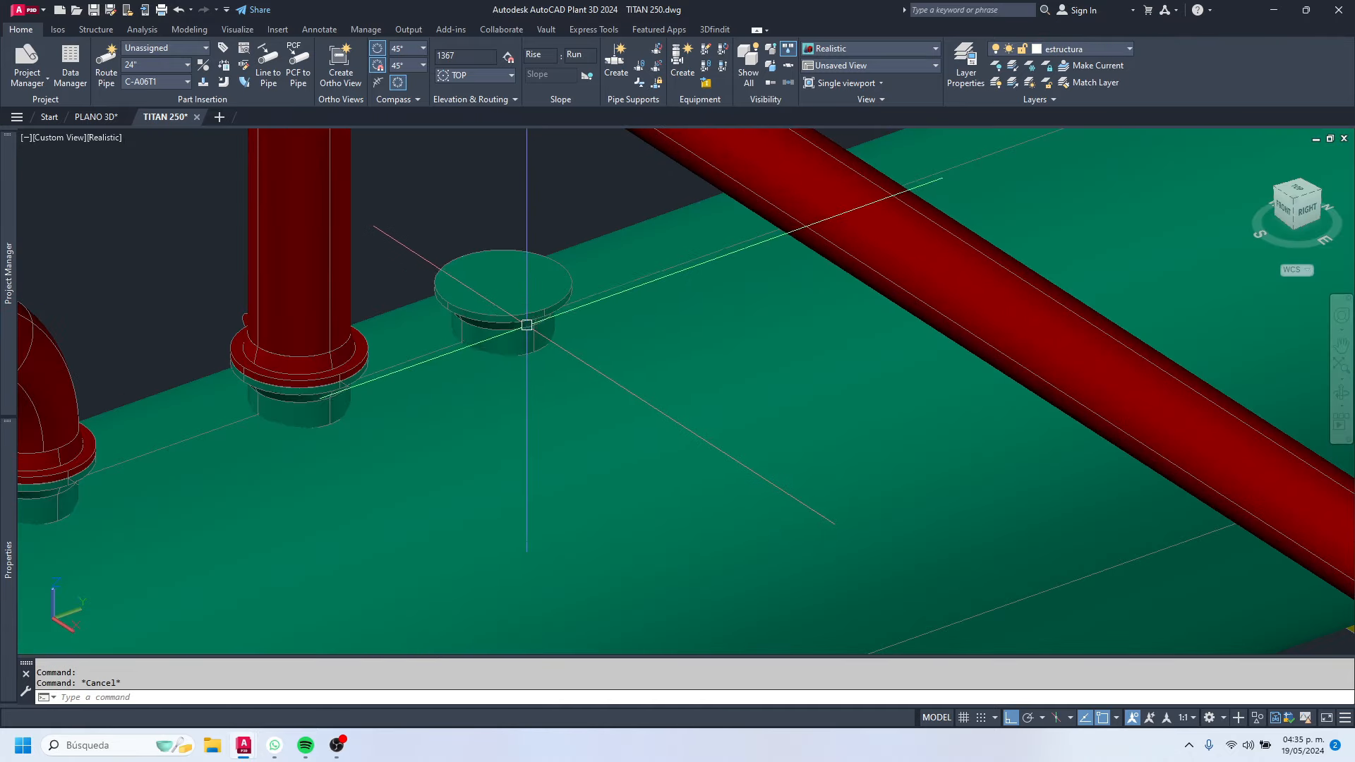
scroll(528, 325, down, 5)
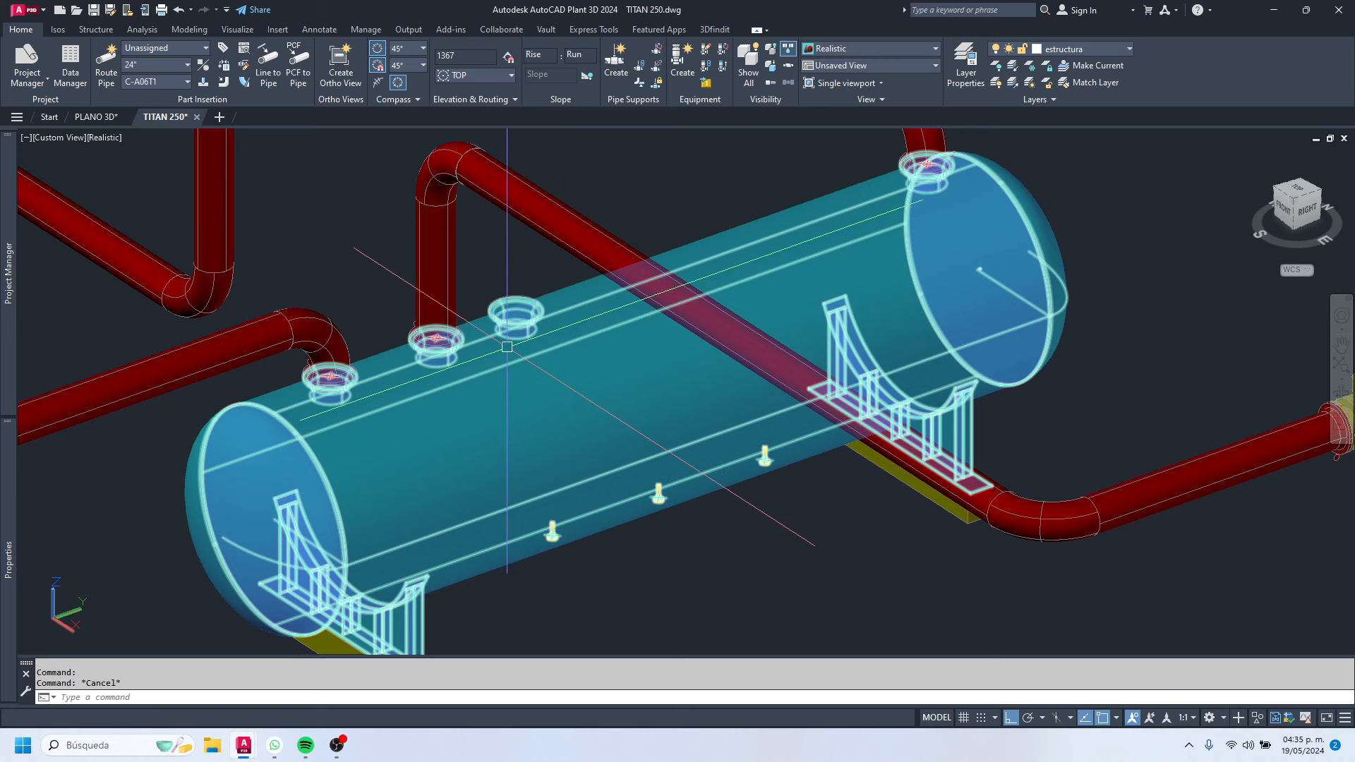
scroll(487, 325, up, 3)
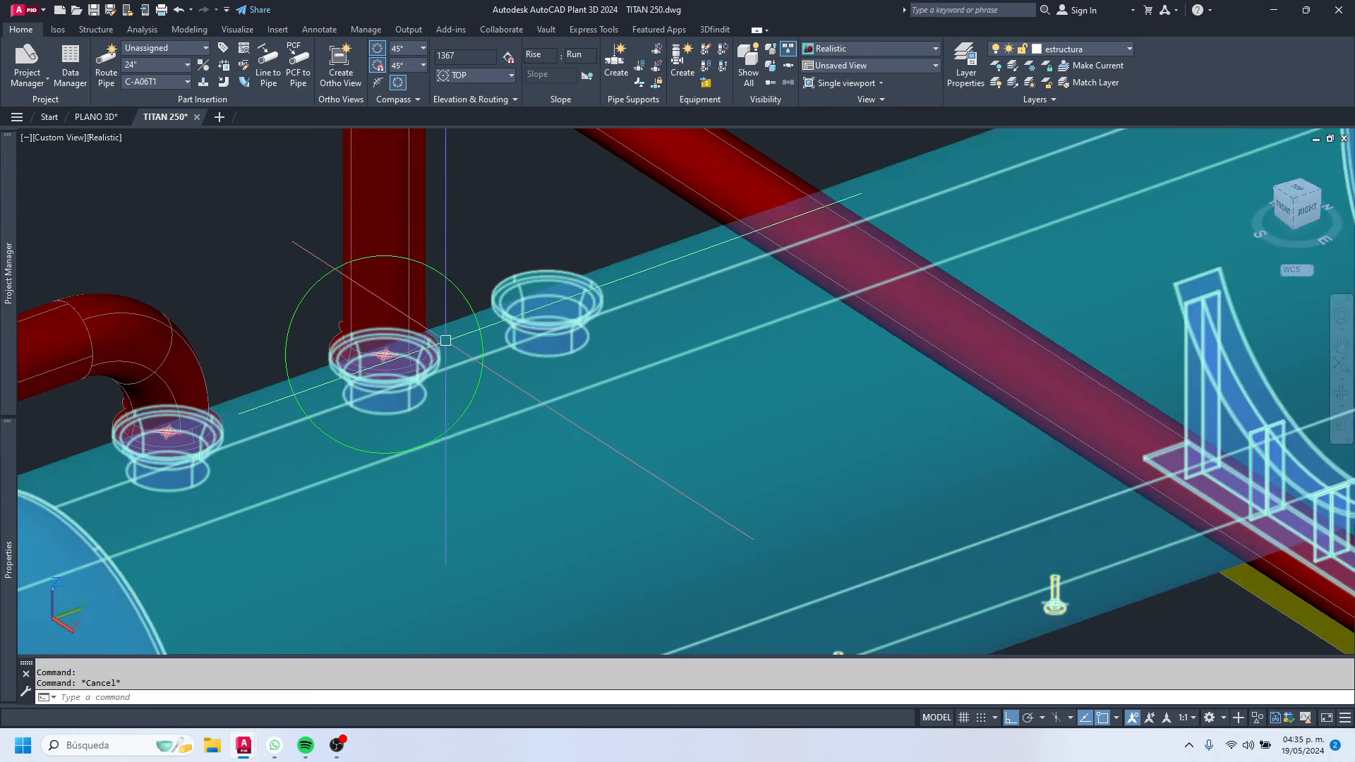
scroll(515, 312, down, 3)
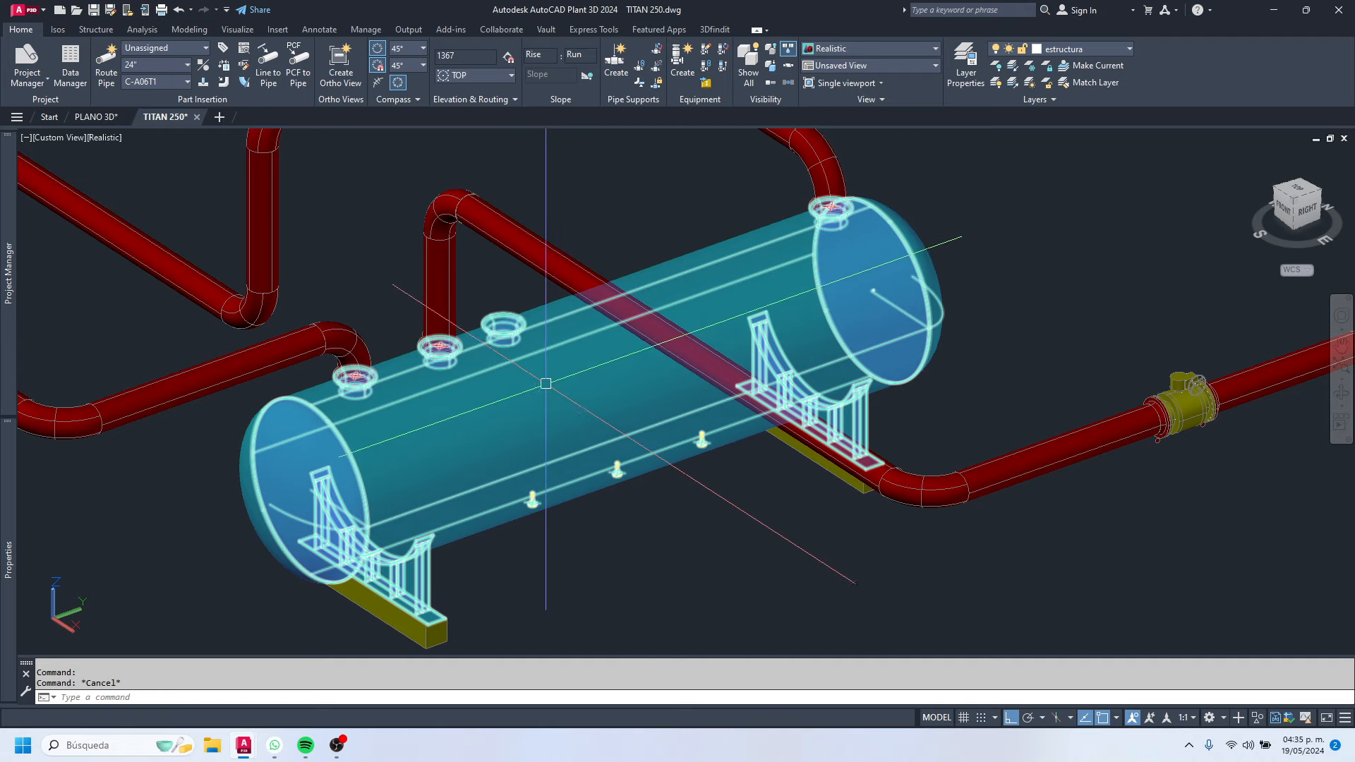
scroll(498, 355, up, 3)
scroll(346, 402, down, 4)
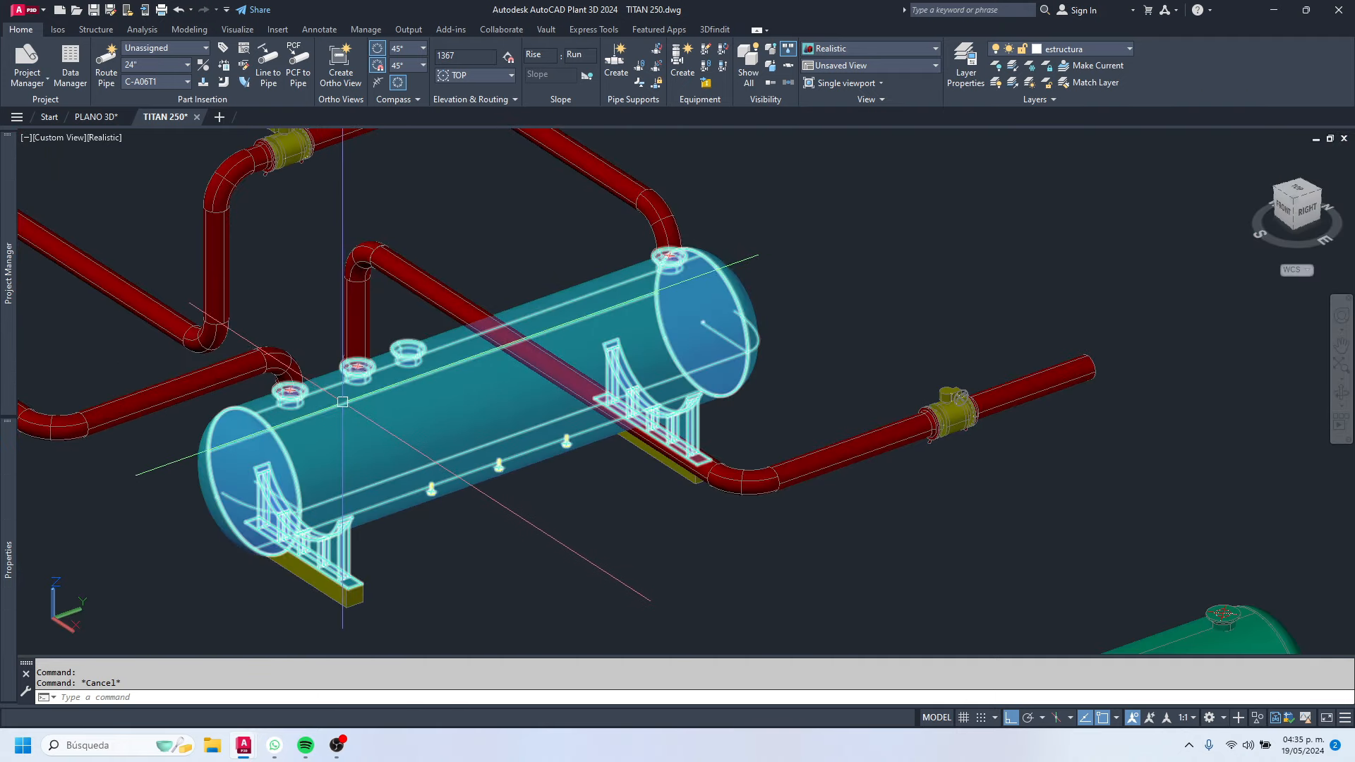
scroll(346, 406, up, 4)
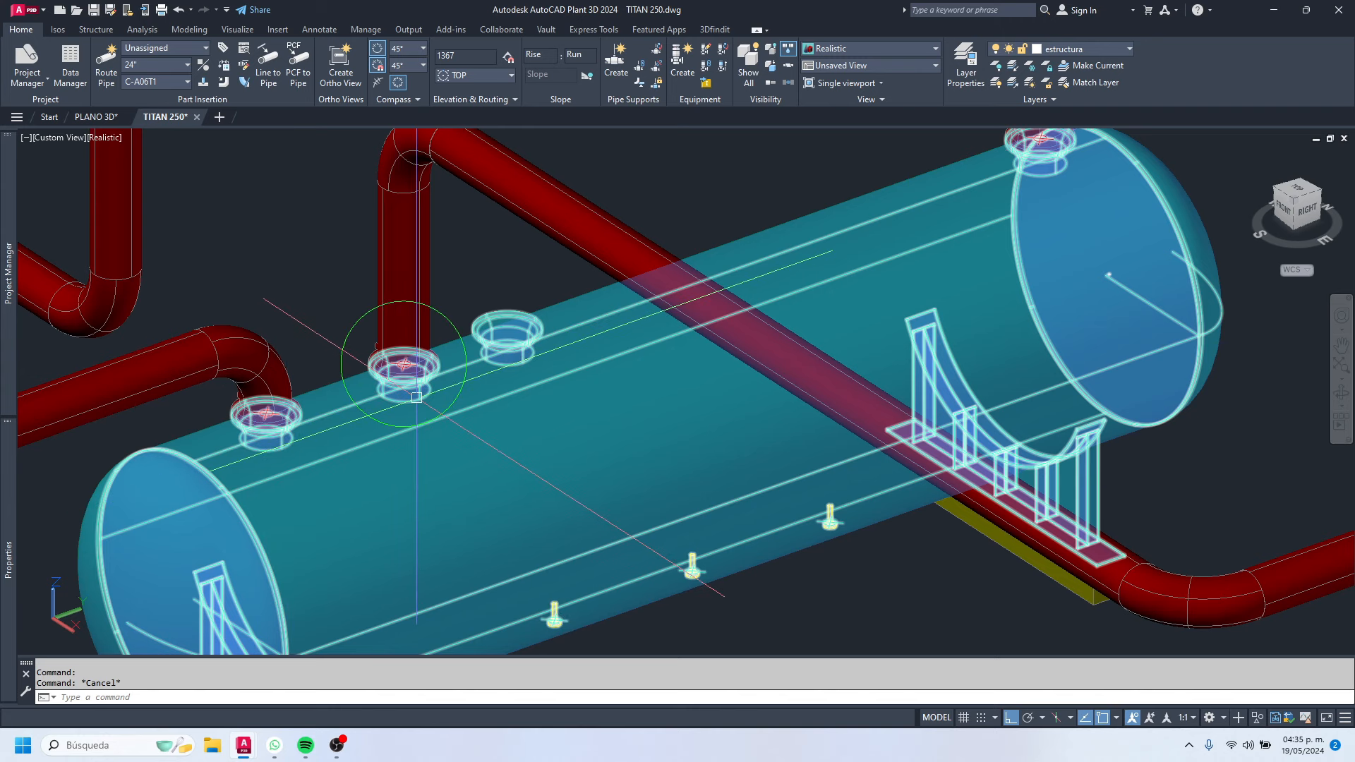
scroll(447, 440, down, 2)
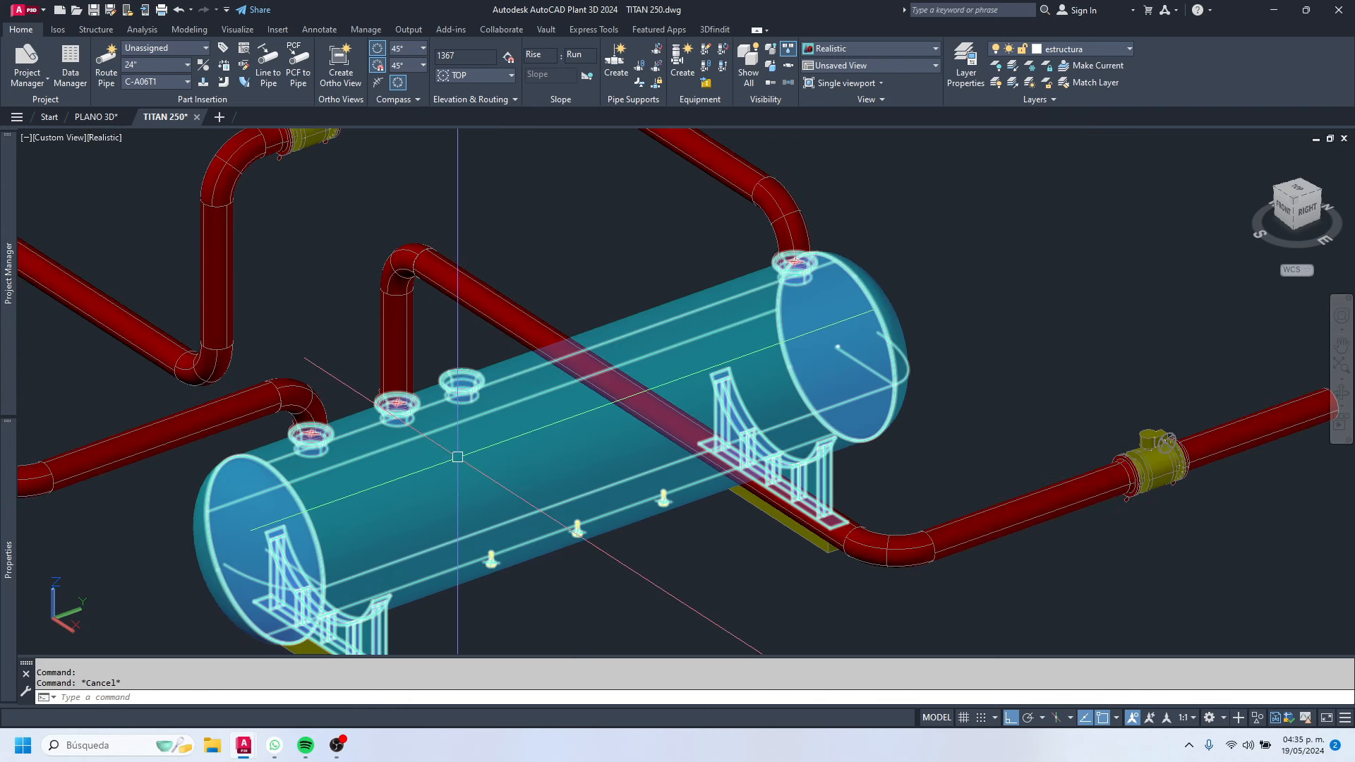
scroll(411, 387, down, 4)
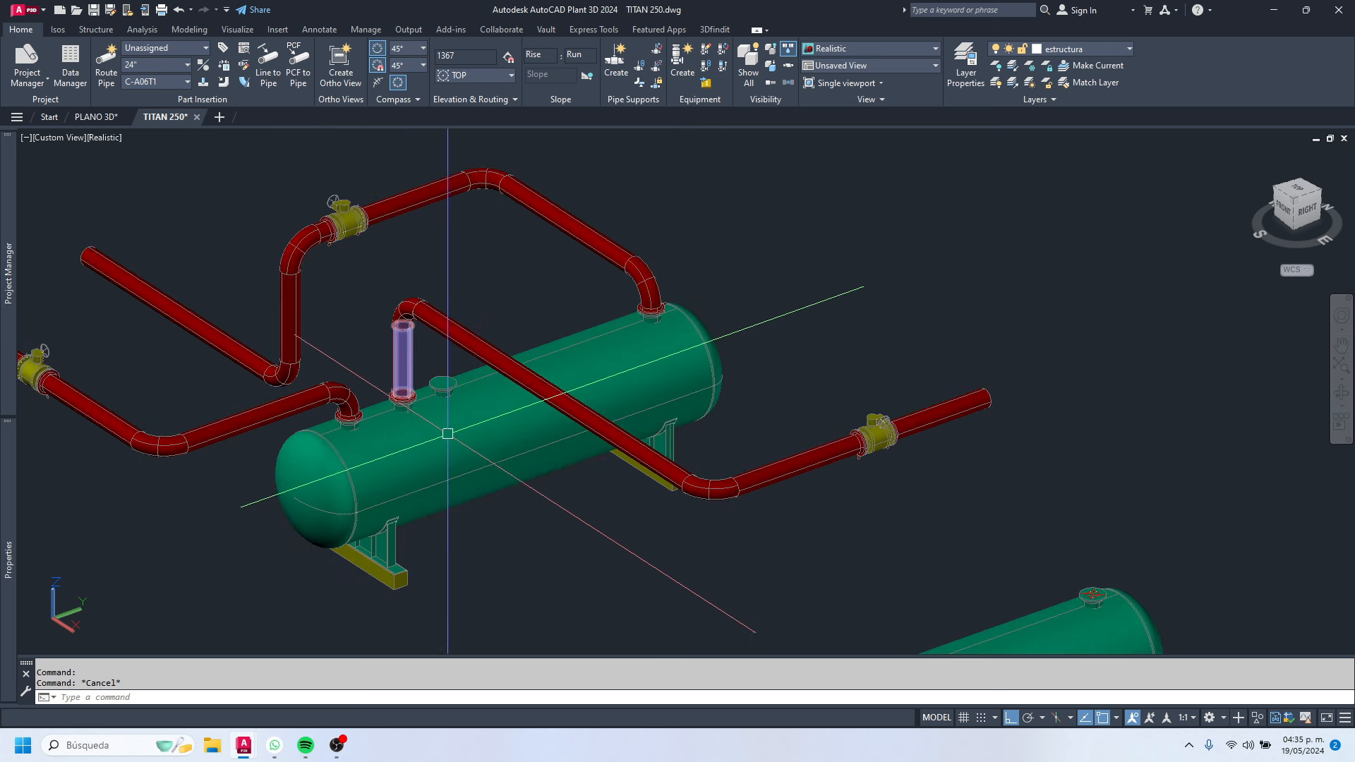
scroll(448, 435, up, 3)
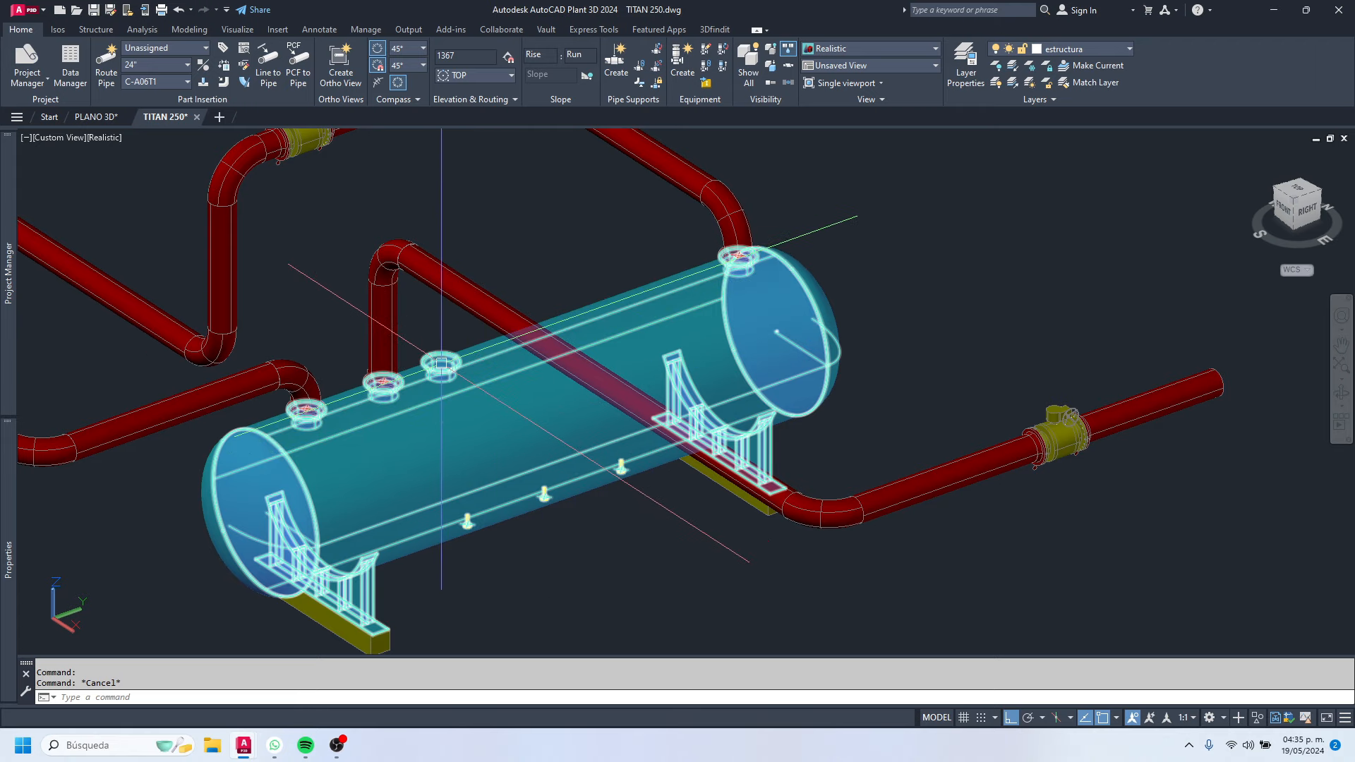
scroll(454, 384, down, 3)
scroll(356, 292, up, 4)
scroll(469, 341, down, 6)
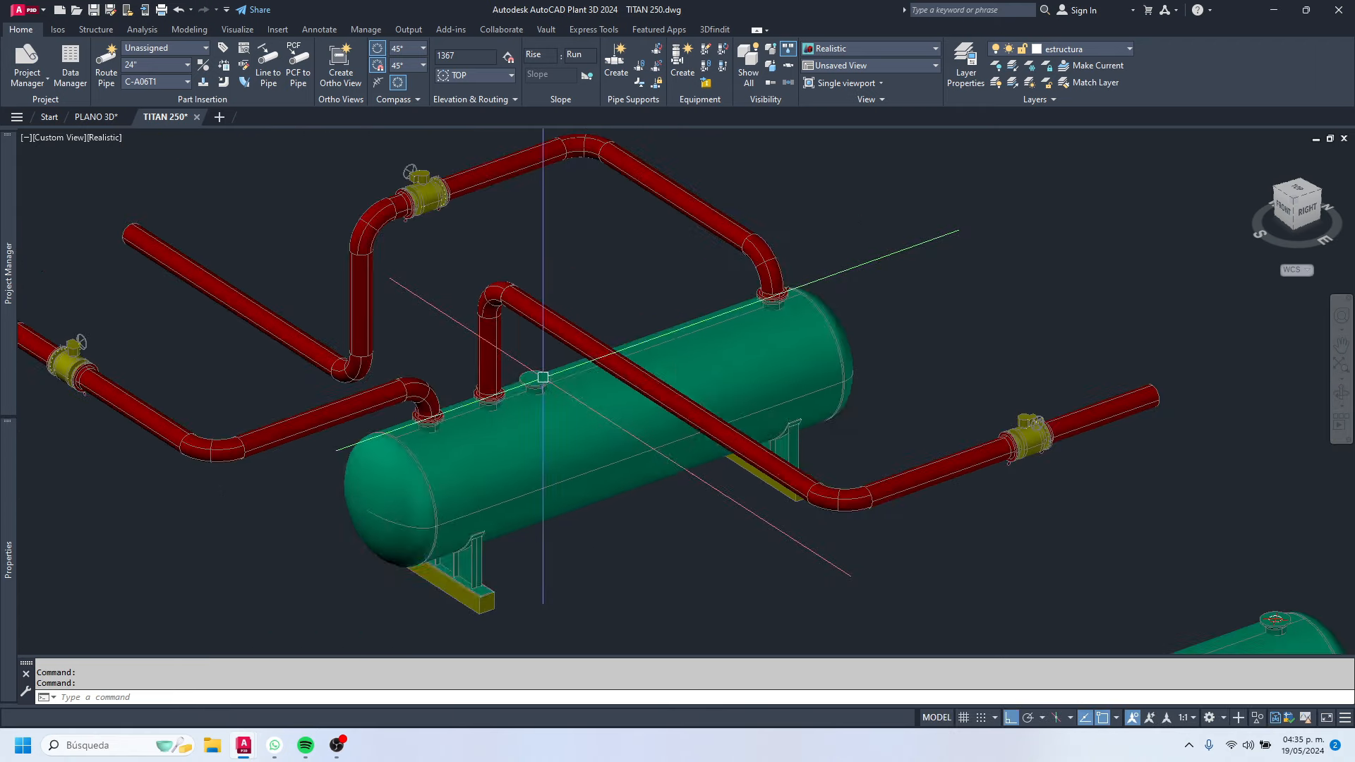
scroll(533, 358, up, 5)
middle_drag(532, 357, 499, 276)
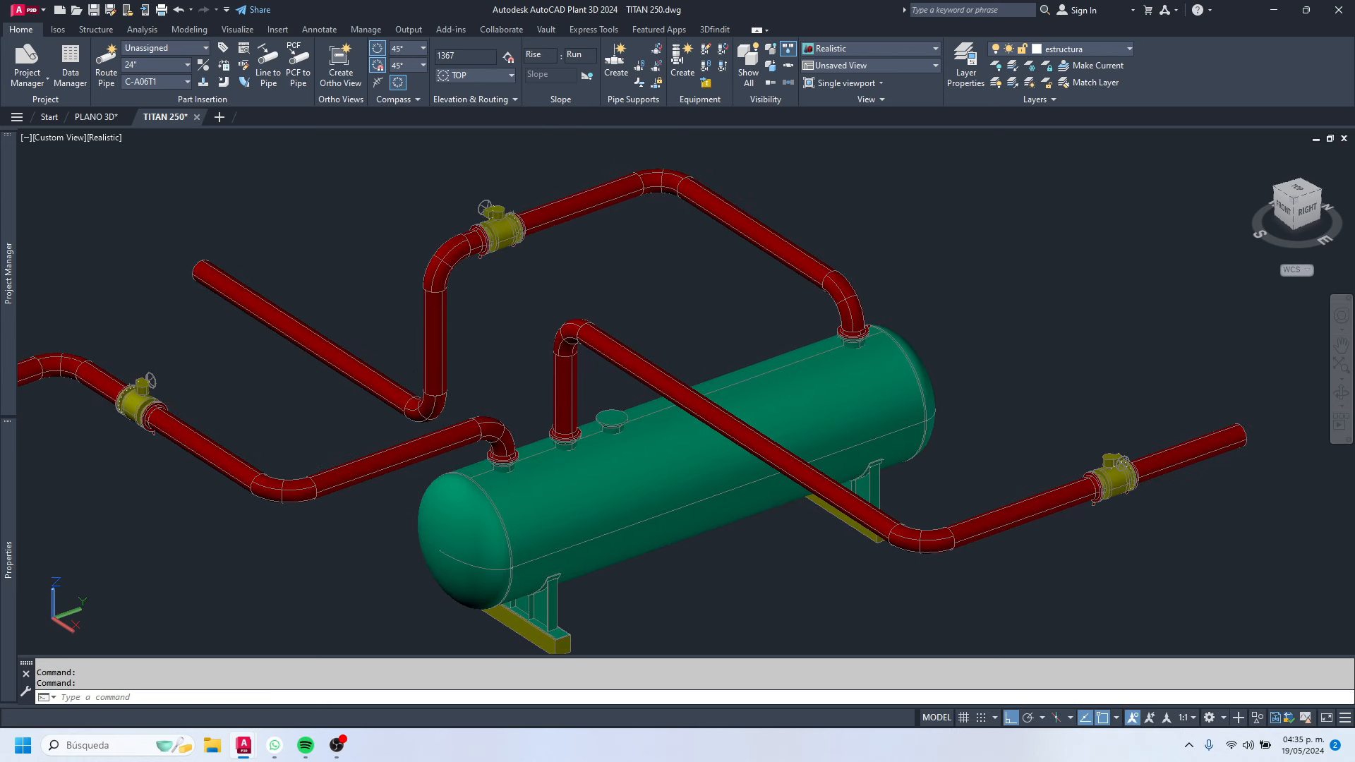